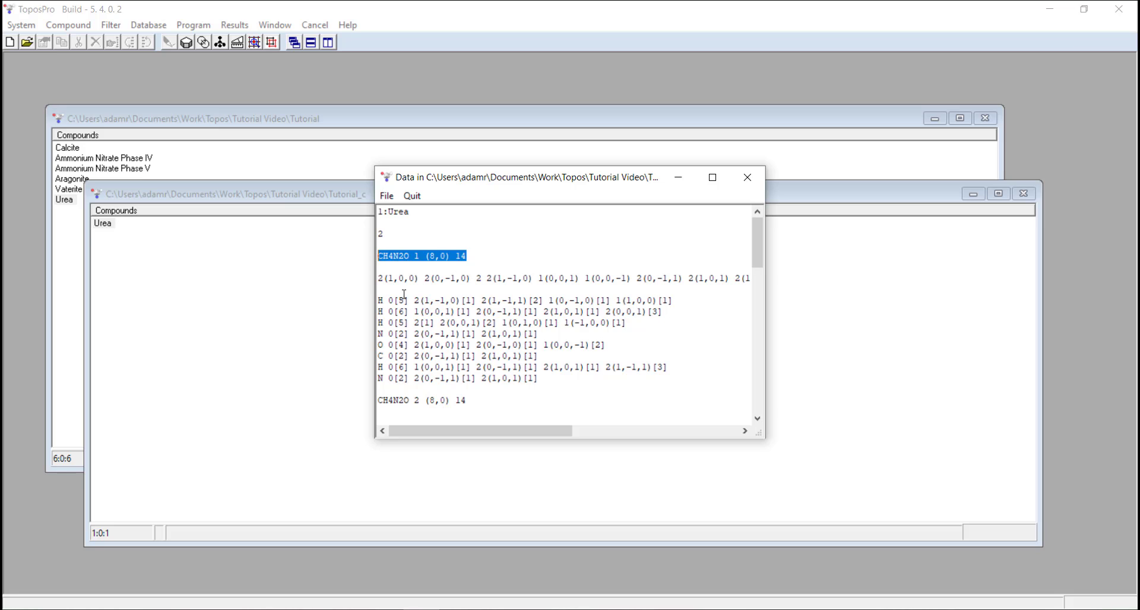
Step: Examine the coordination number in the first CH4N2O entry of Urea's data and close the data listing
click(468, 262)
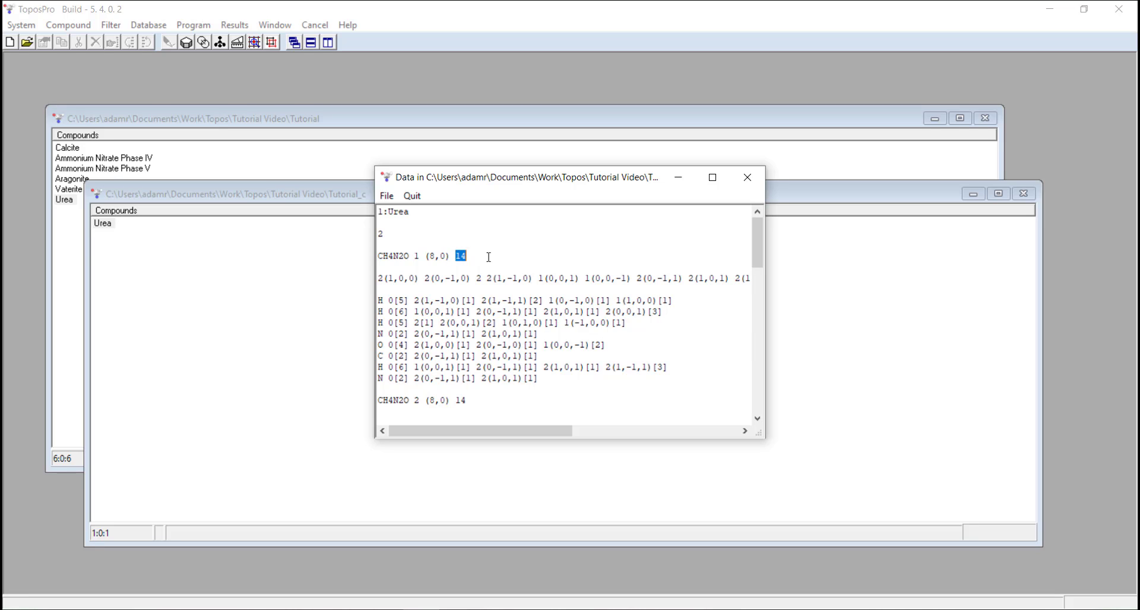
click(470, 259)
drag(476, 256, 462, 256)
click(483, 260)
click(748, 177)
Step: Inspect the Urea crystal structure from the Tutorial database in IsoCryst and close the viewer
click(284, 116)
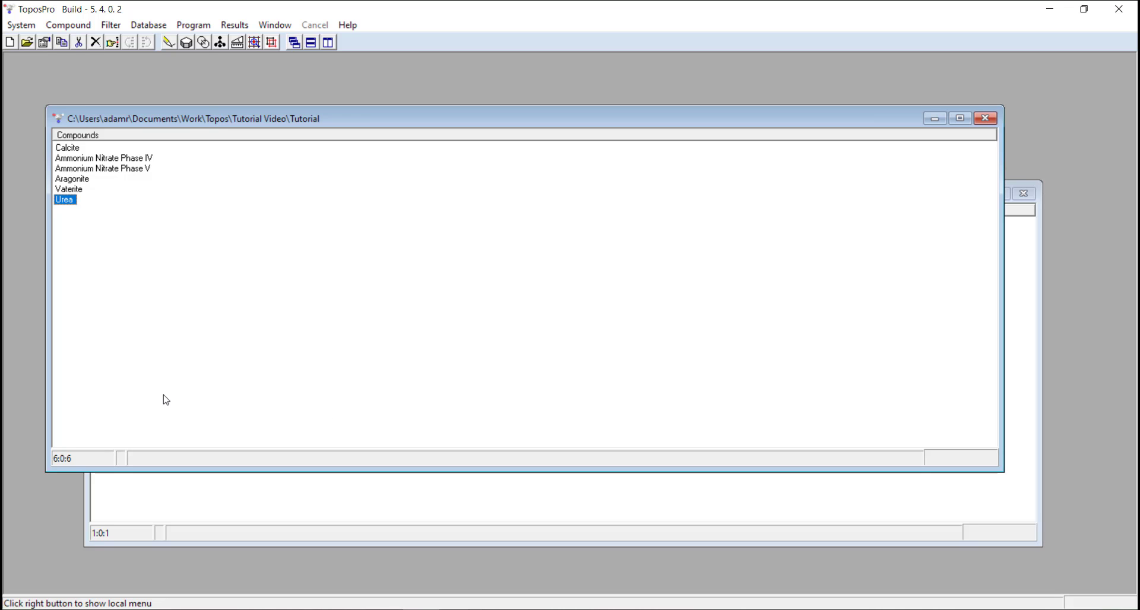
double_click(70, 211)
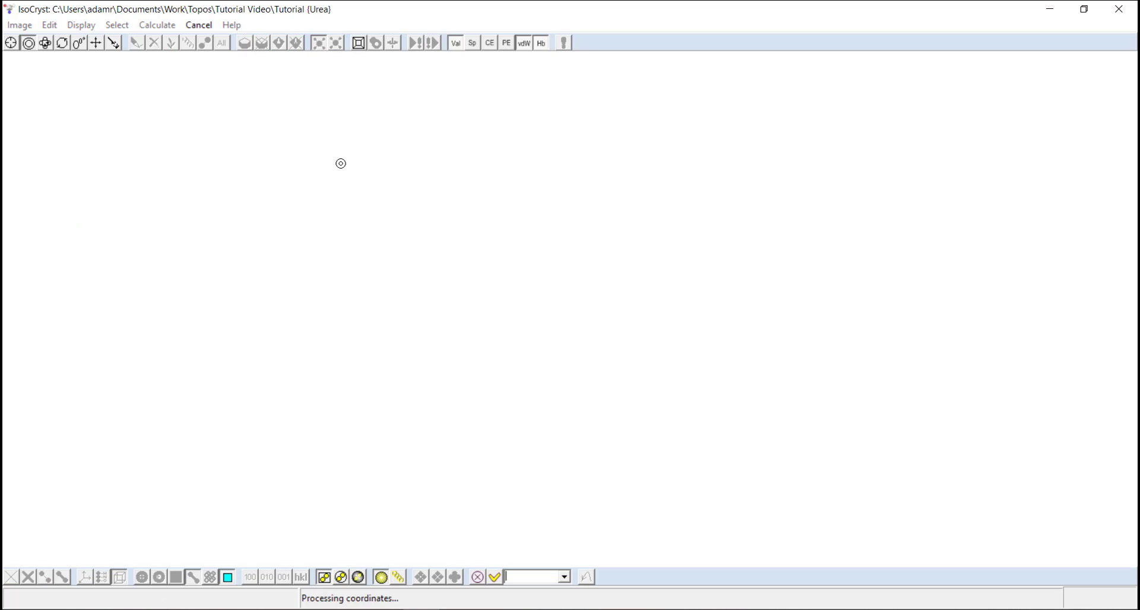
click(45, 43)
drag(59, 71, 457, 351)
click(1118, 9)
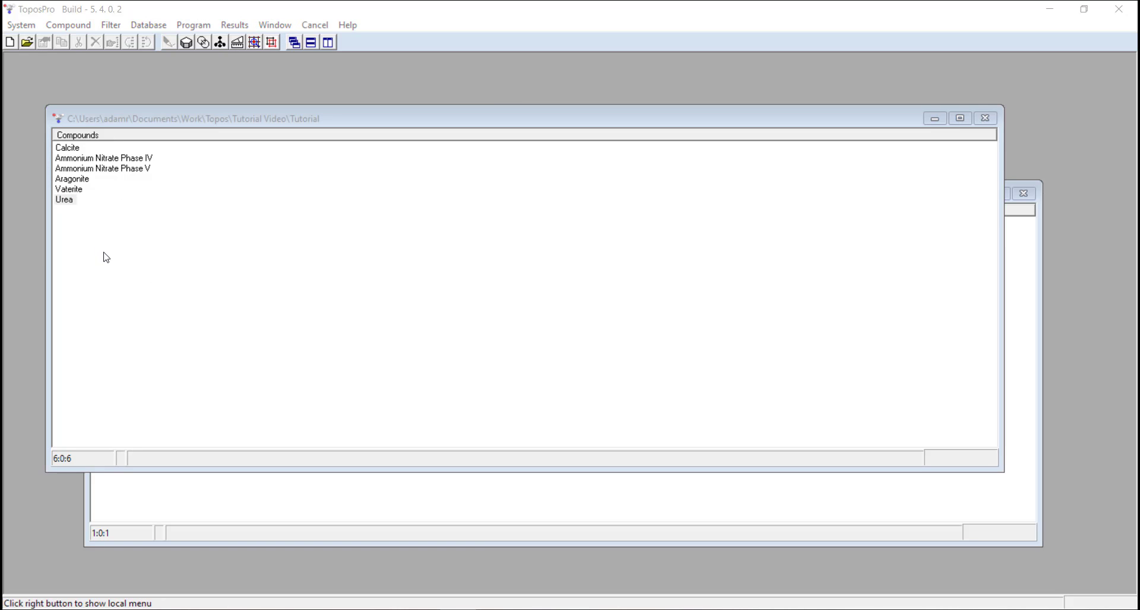
Step: Duplicate the Urea compound in the Tutorial database and rename the copy Urea_10
right_click(64, 206)
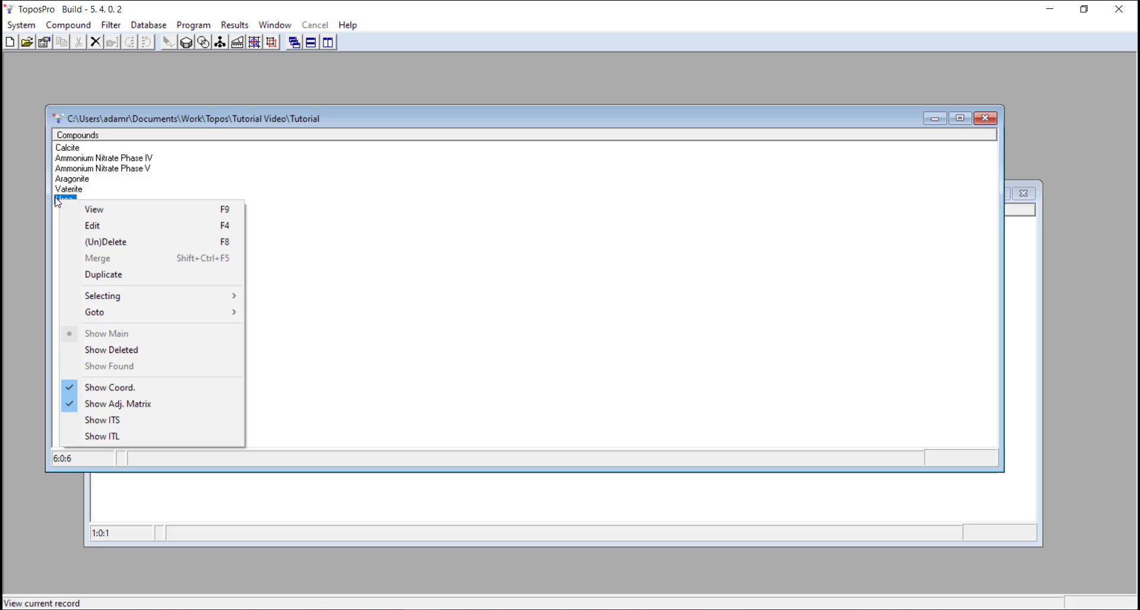
click(100, 280)
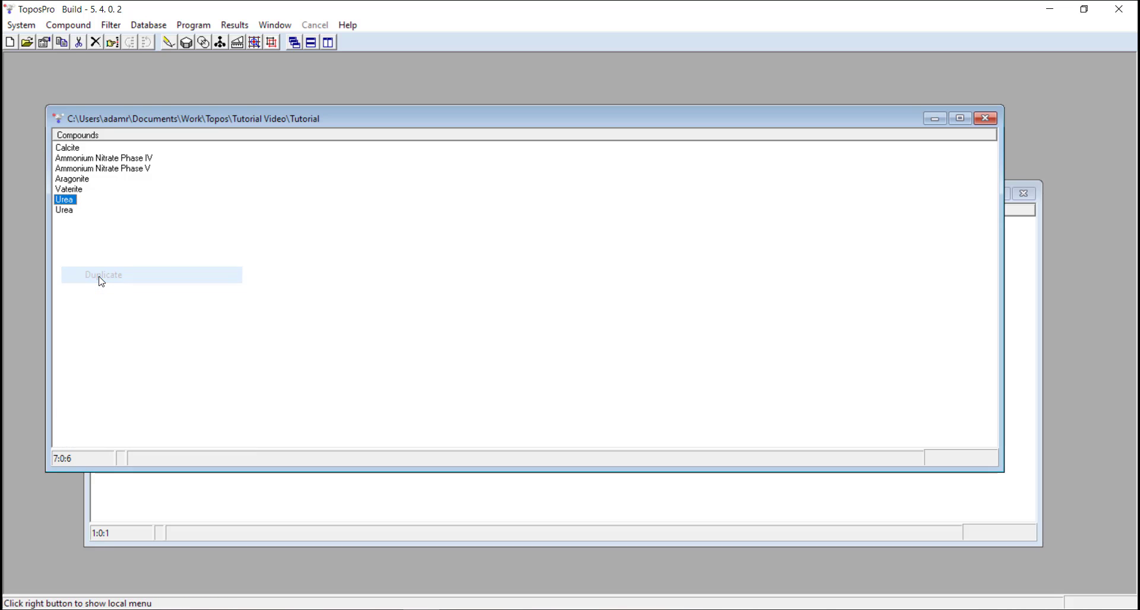
double_click(71, 215)
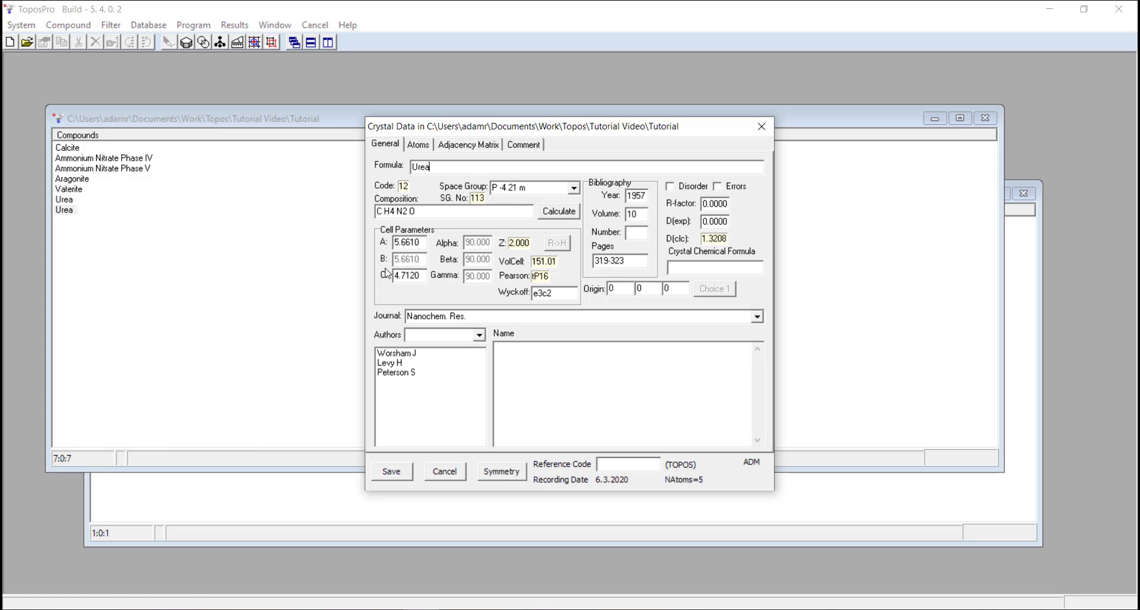
text(_10)
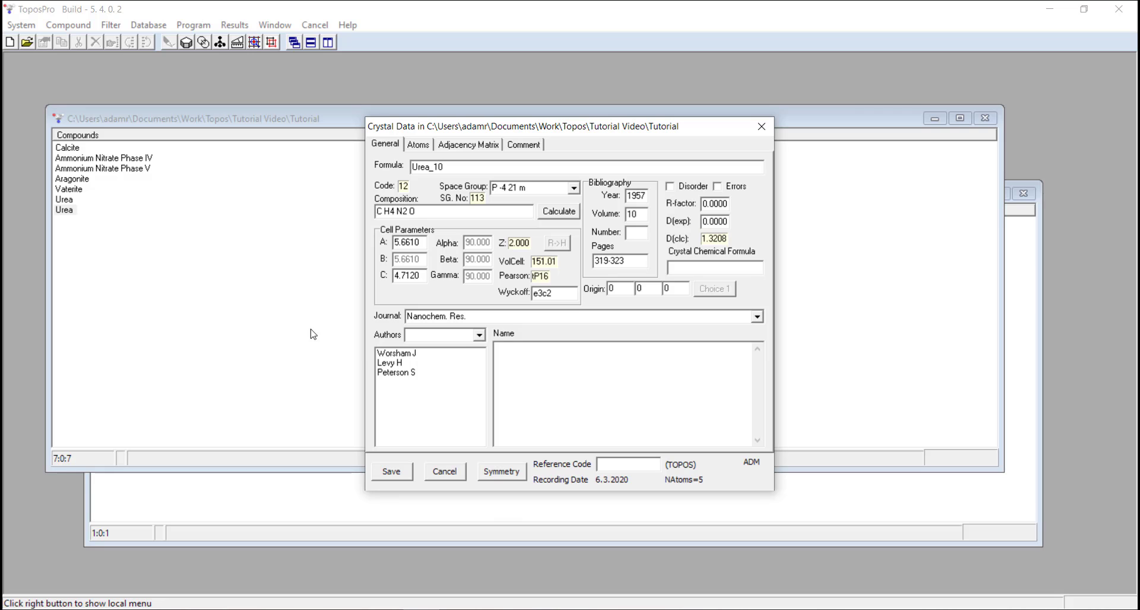
click(390, 470)
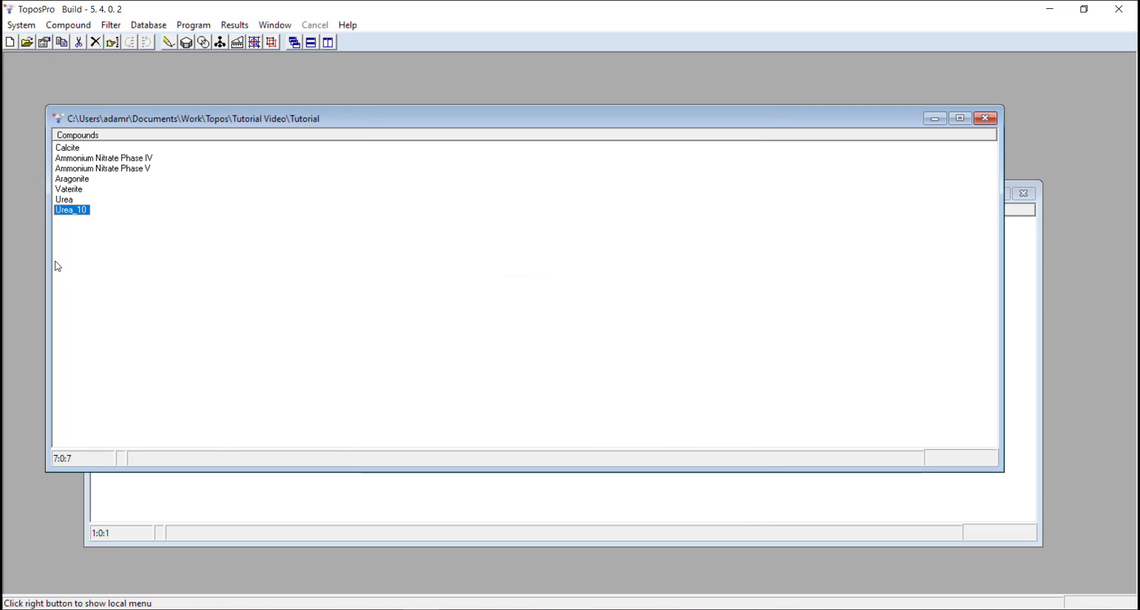
Step: Restore the default AutoCN matrix options, with MinOm at 1.50, and run AutoCN on Urea_10
click(203, 43)
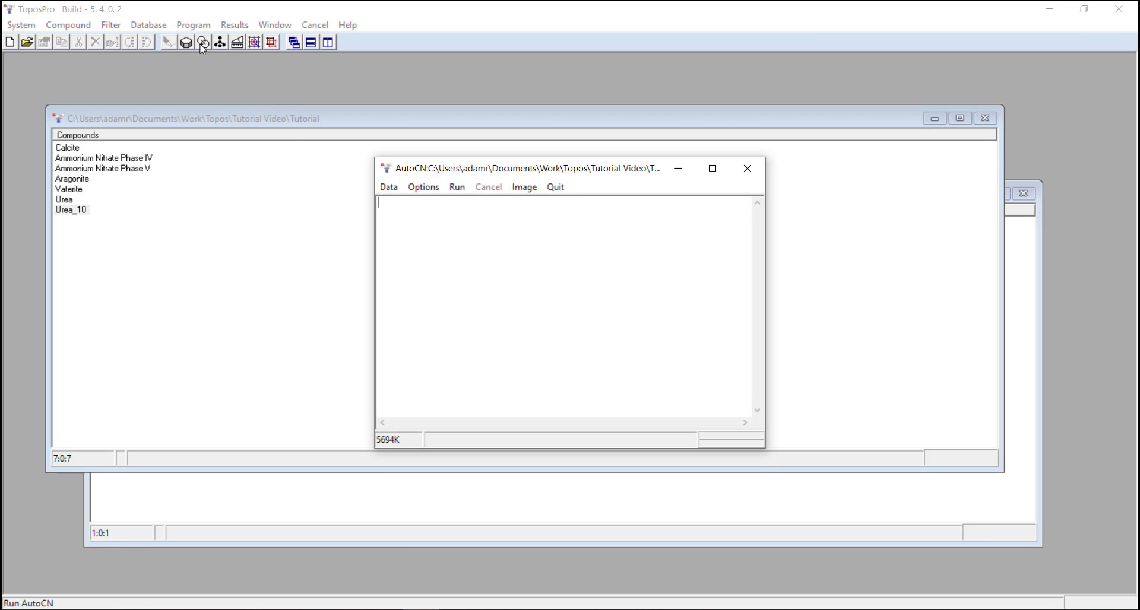
click(424, 188)
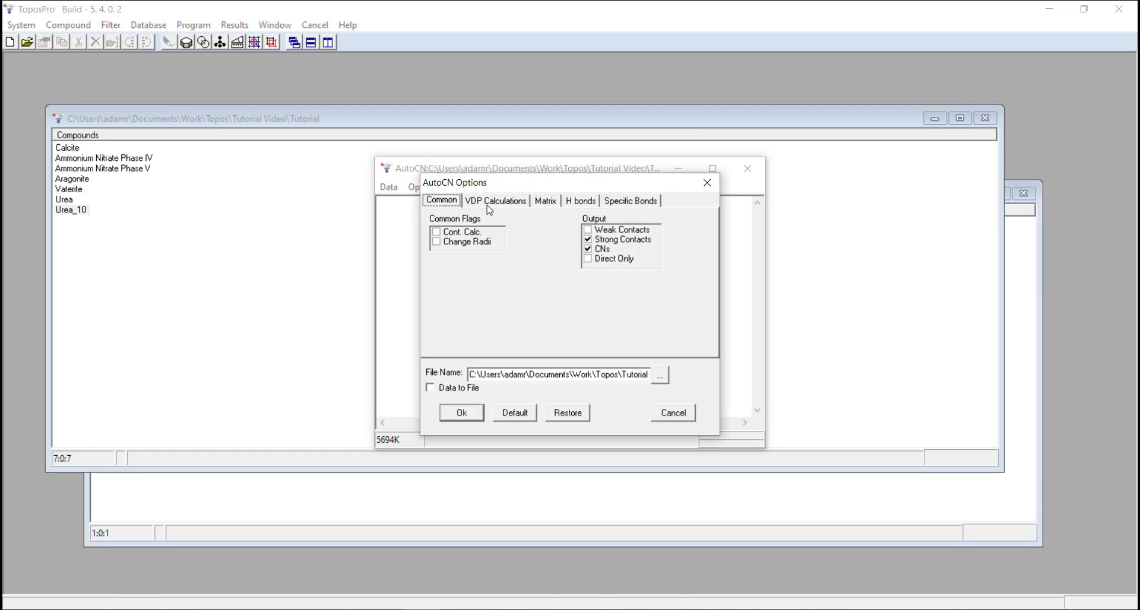
click(536, 202)
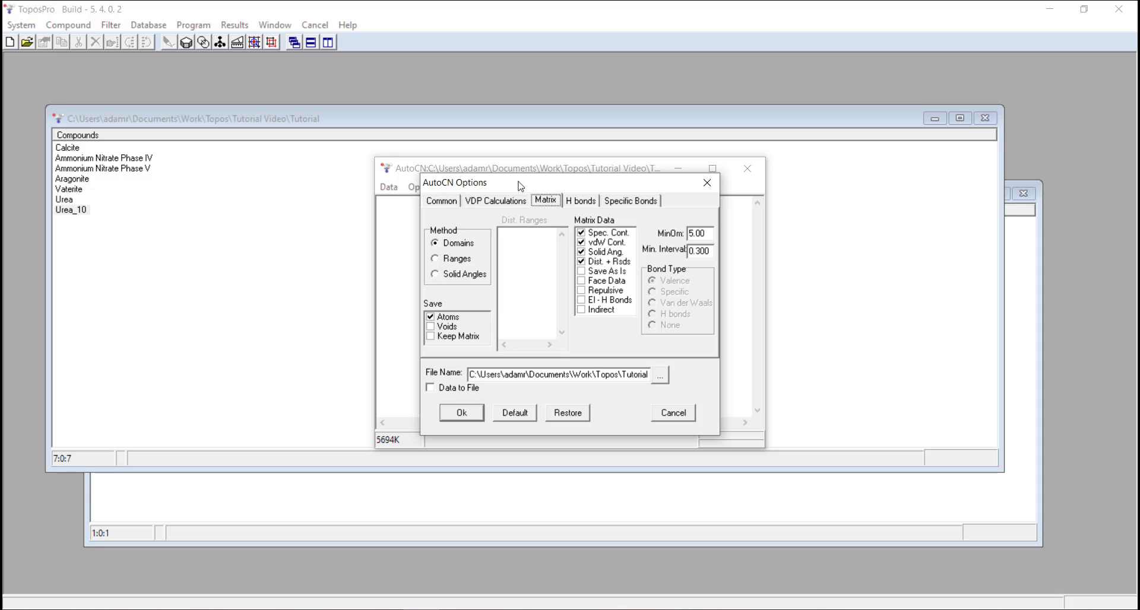
click(516, 413)
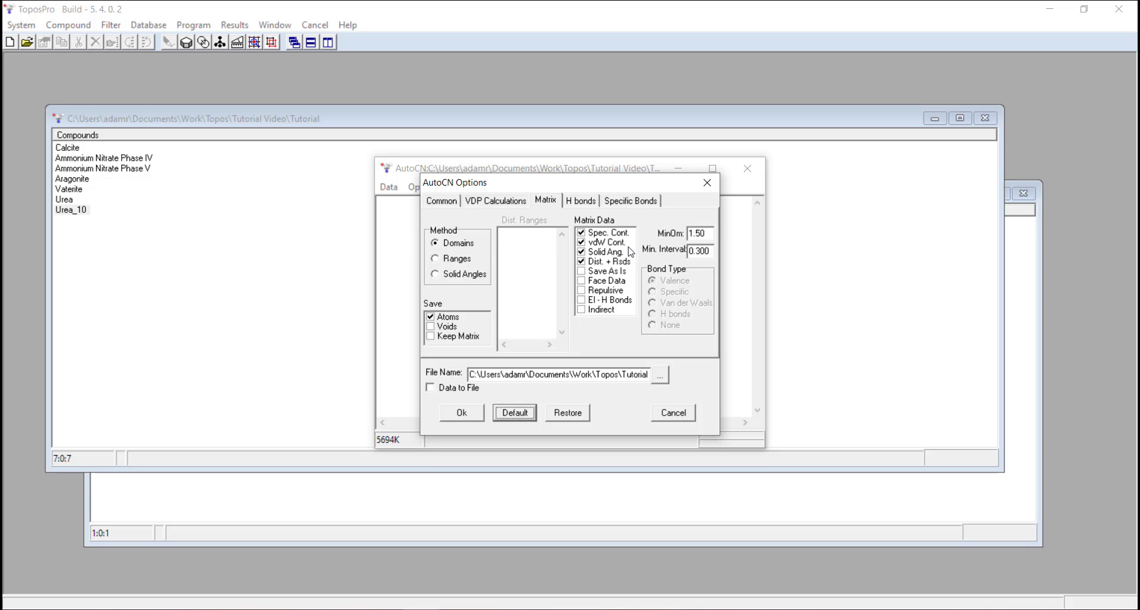
double_click(690, 233)
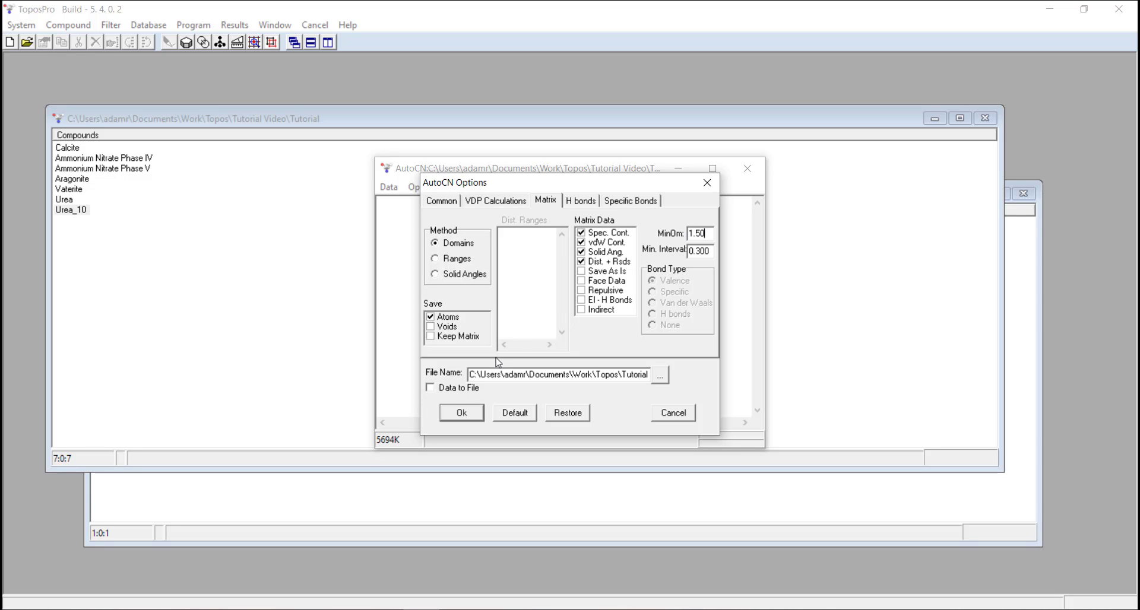
click(462, 413)
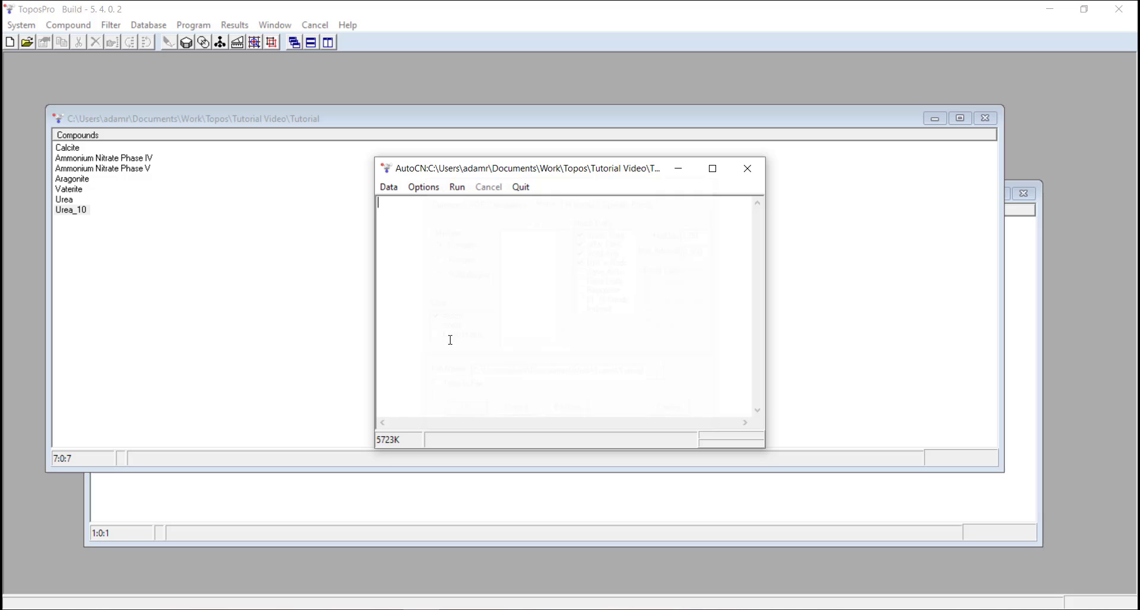
click(457, 187)
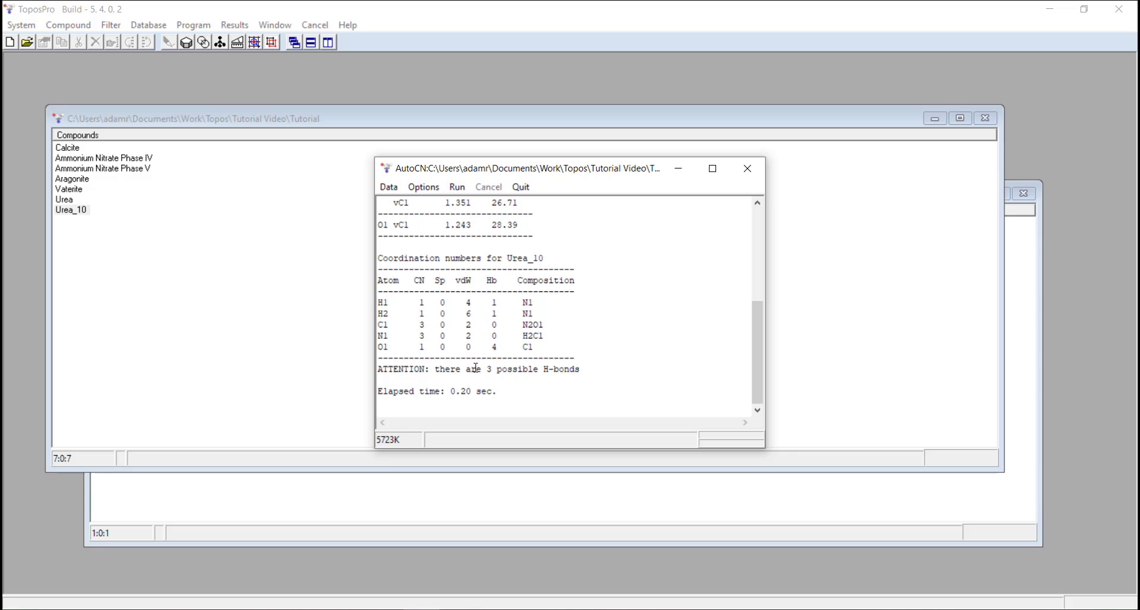
Step: Set AutoCN's MinOm to 5, rerun the calculation for Urea_10, and close AutoCN without keeping its output text
click(423, 187)
click(538, 202)
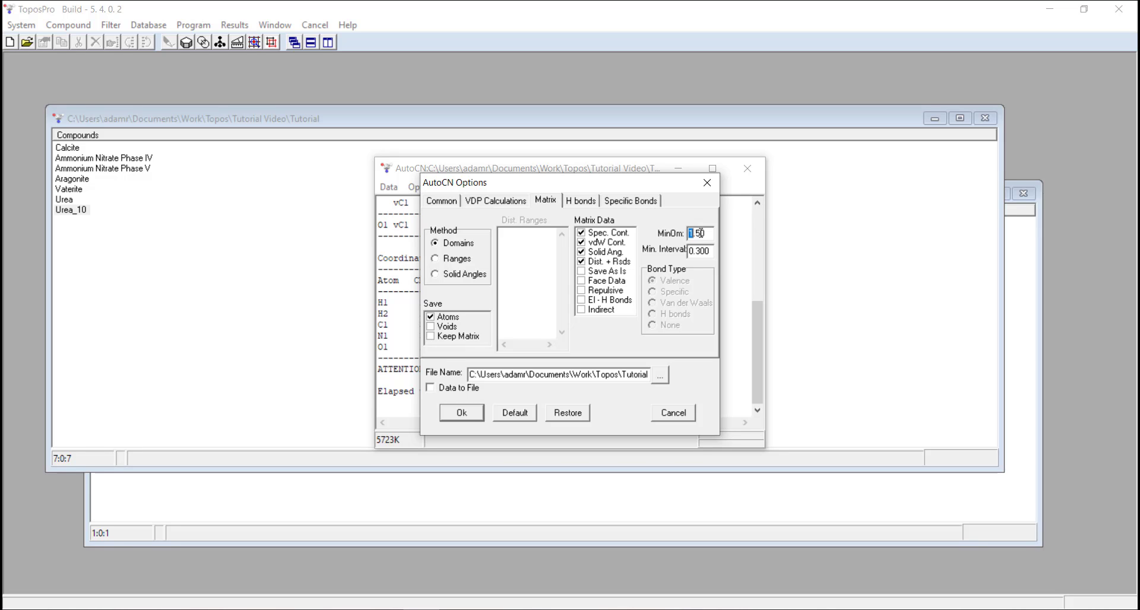
drag(698, 233, 706, 233)
text(5)
click(462, 413)
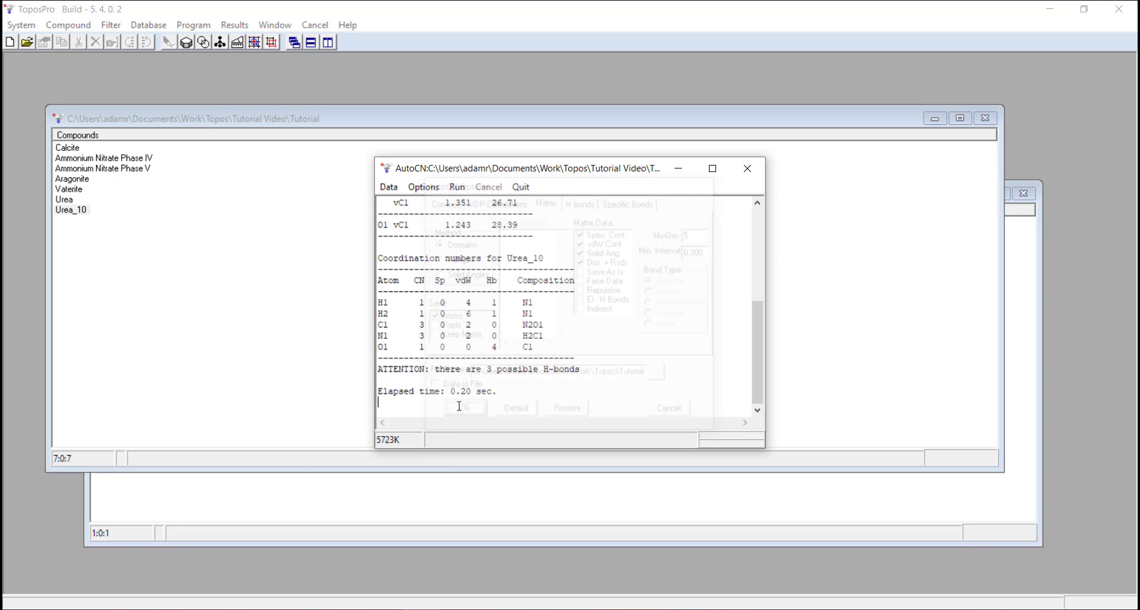
click(457, 188)
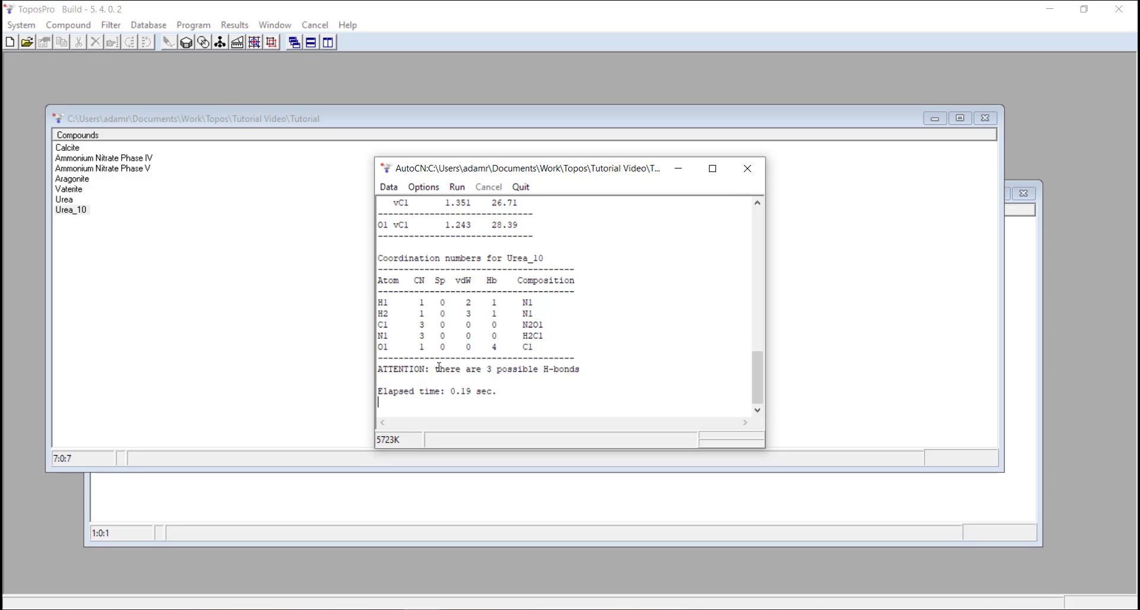
click(753, 170)
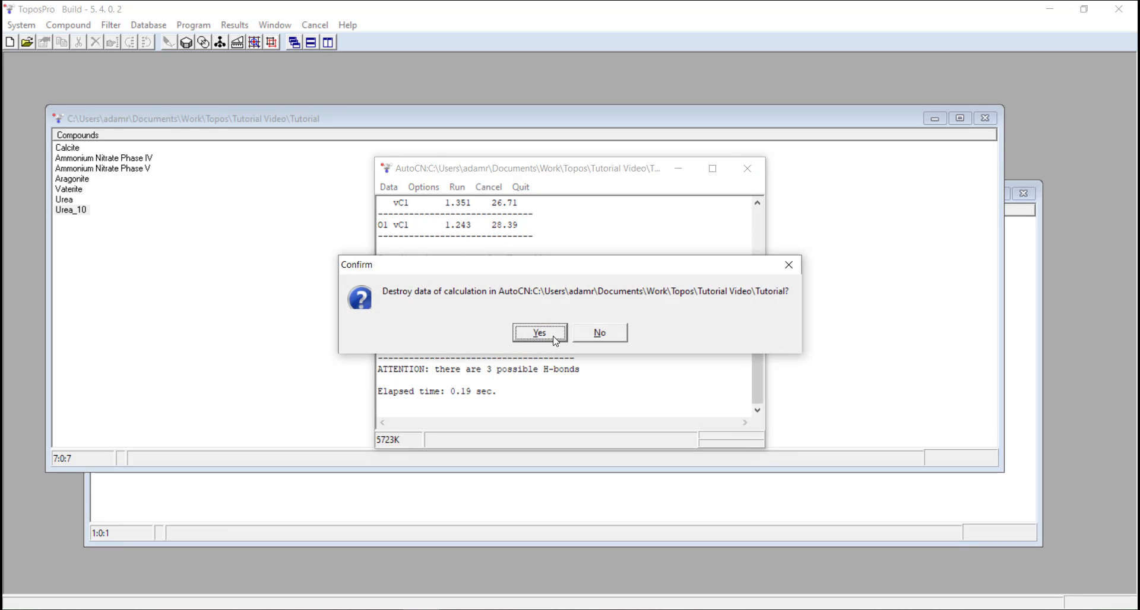
click(543, 336)
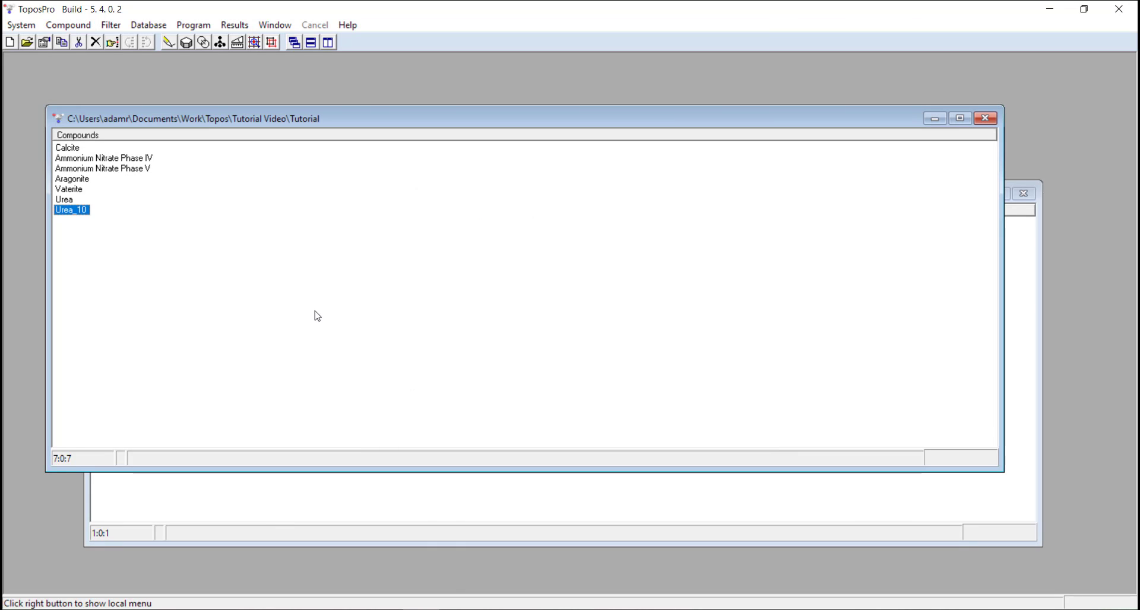
click(315, 314)
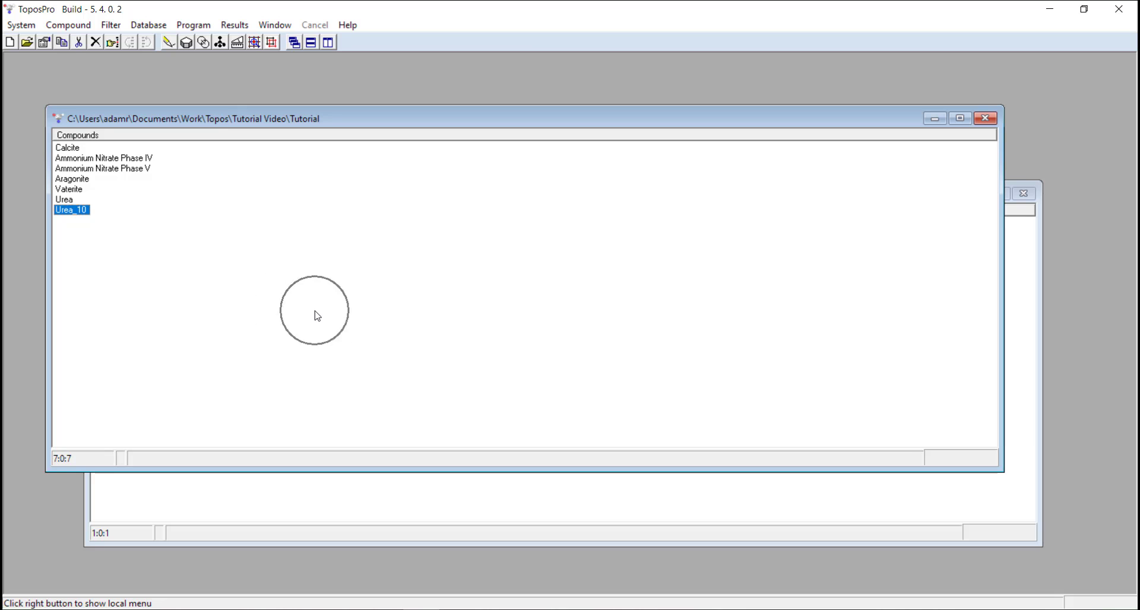
Step: Run ADS on Urea_10 saving the simplified net, reloading the Tutorial_c database and using the whole molecule as the central atoms
click(257, 46)
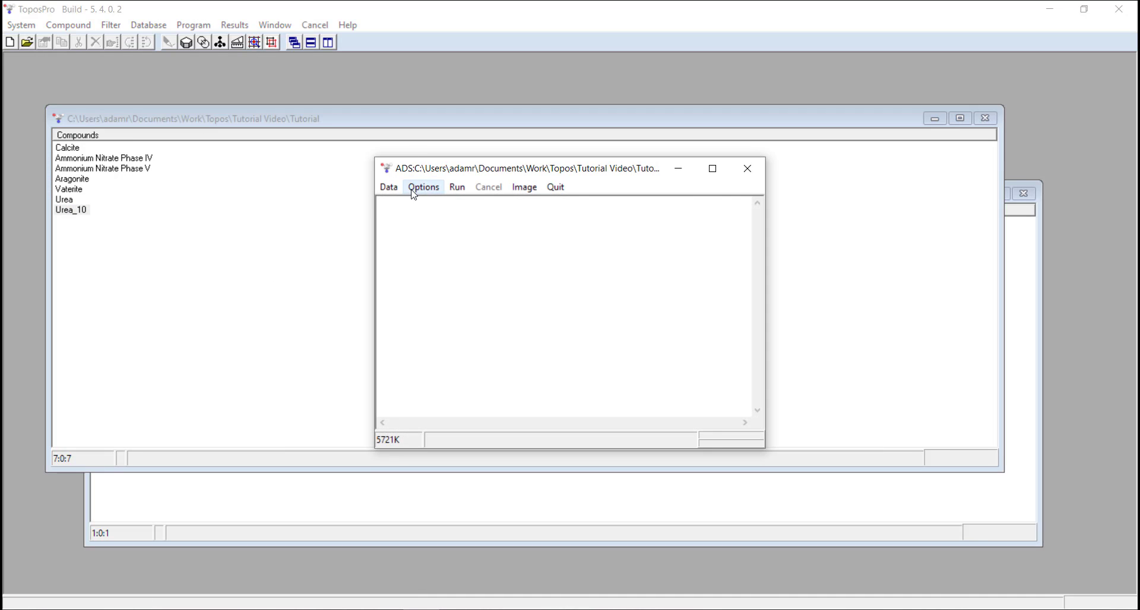
click(422, 187)
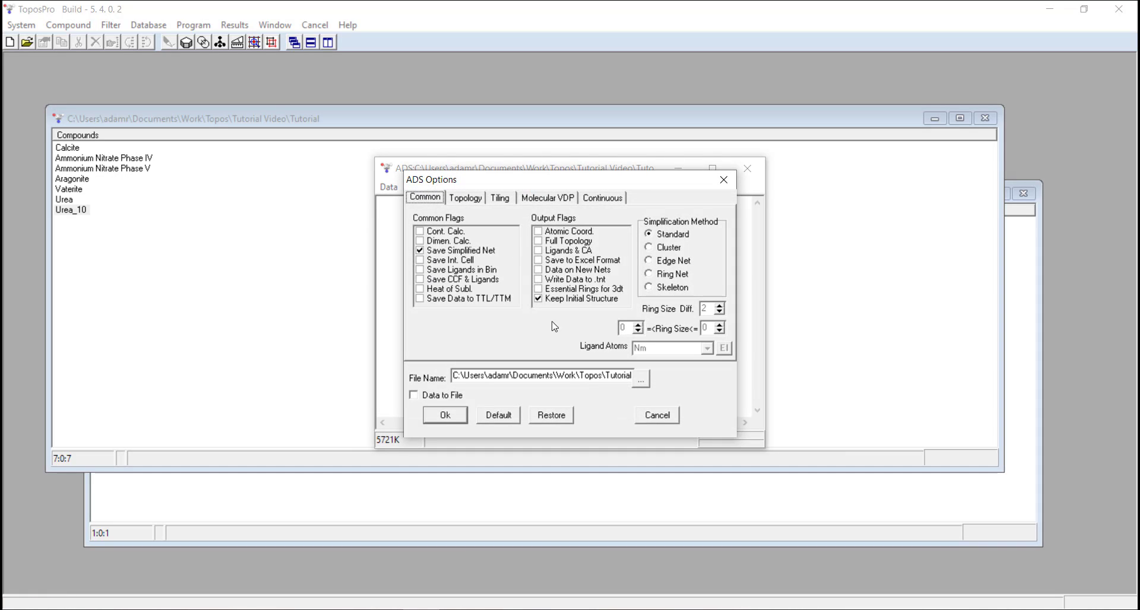
click(465, 198)
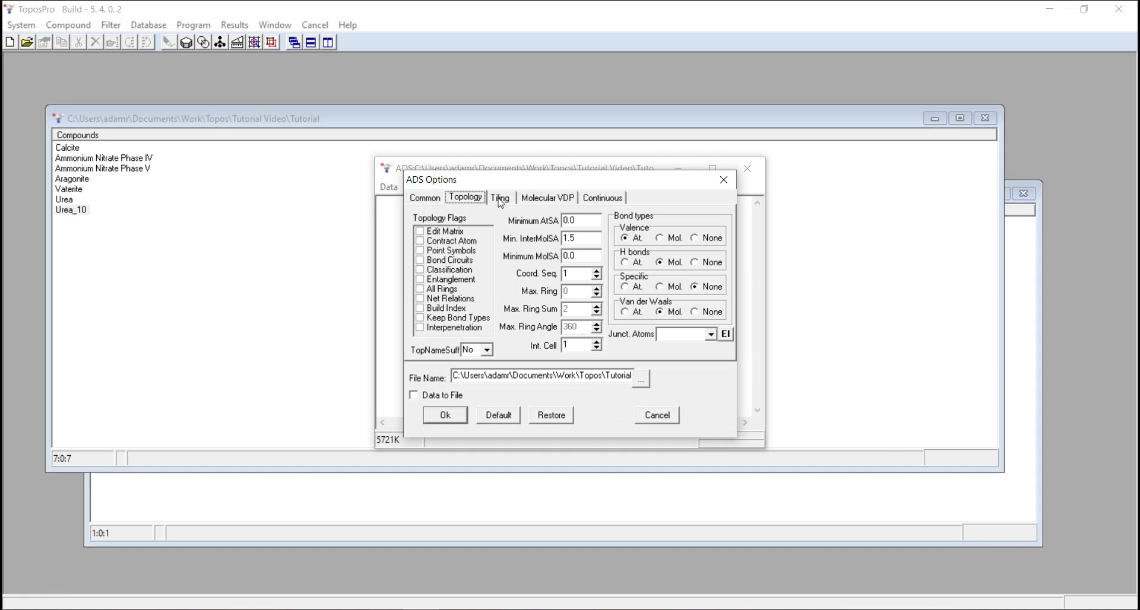
click(500, 198)
click(422, 199)
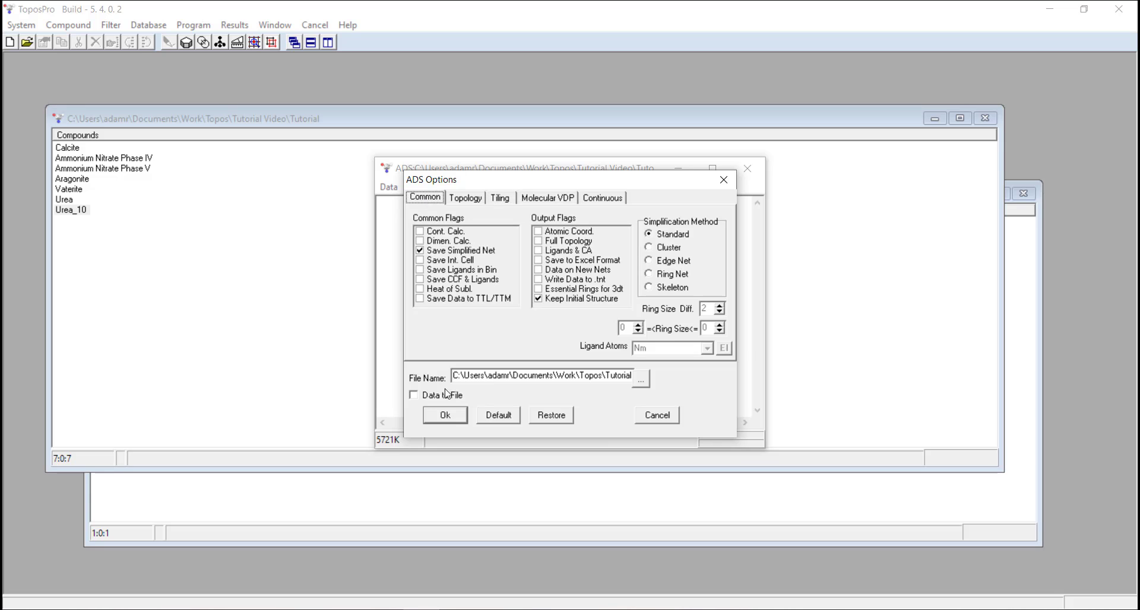
click(453, 413)
click(456, 187)
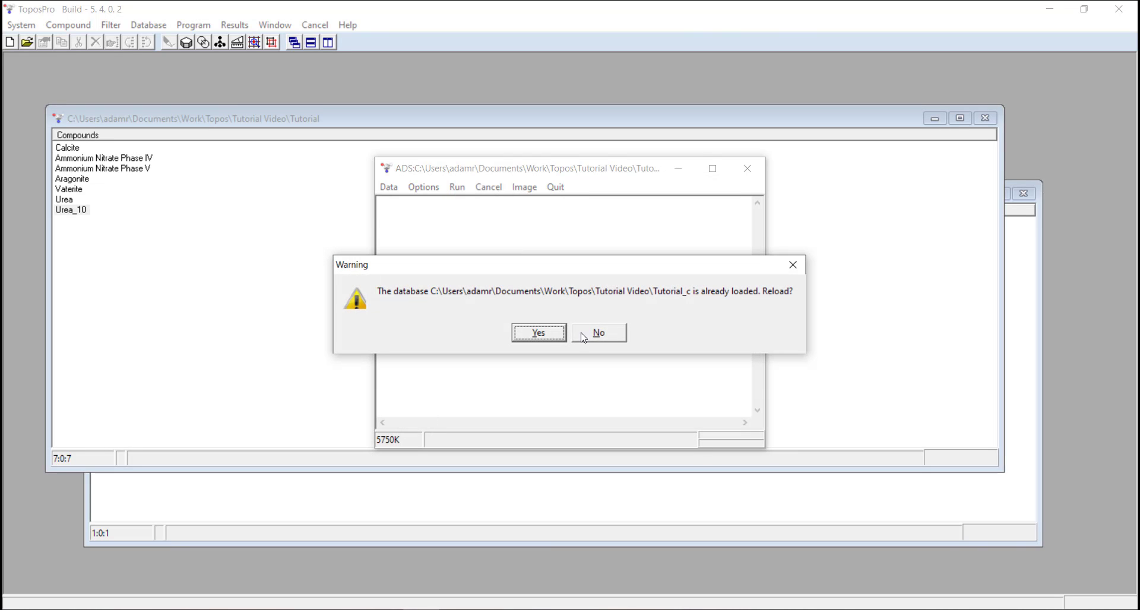
click(538, 333)
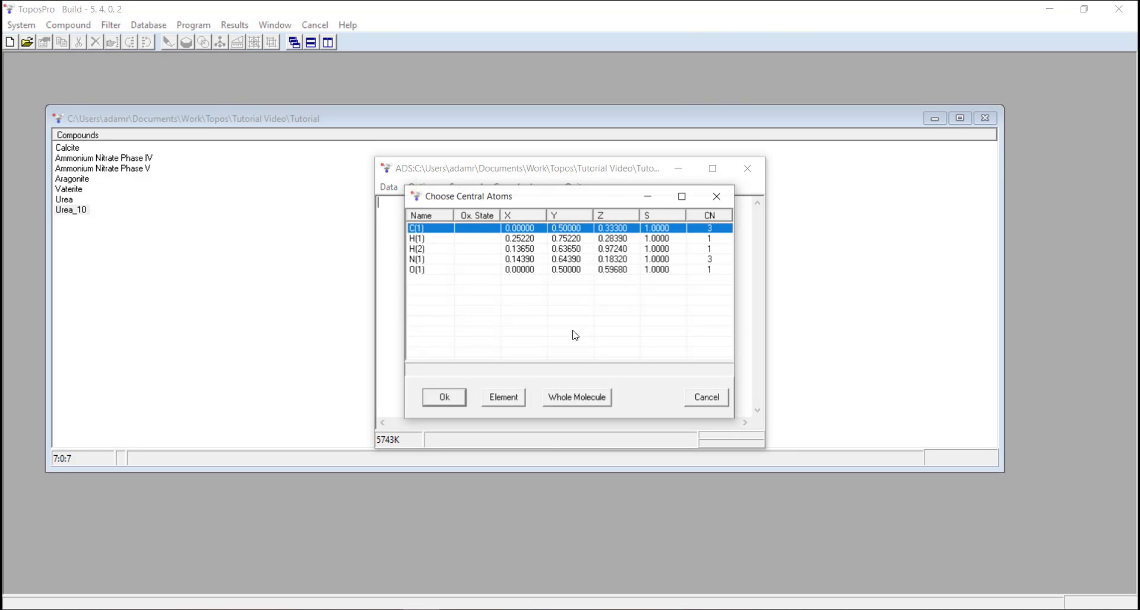
click(573, 396)
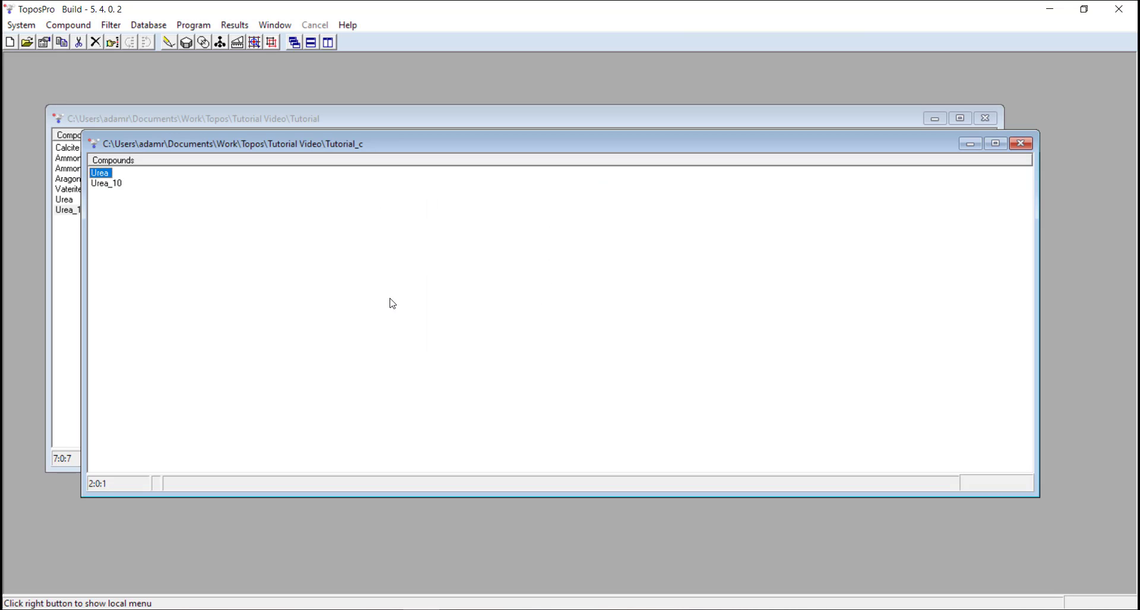
Step: View Urea_10's data in the Tutorial_c database and examine the coordination and contacts of the CH4N2O molecules
click(114, 184)
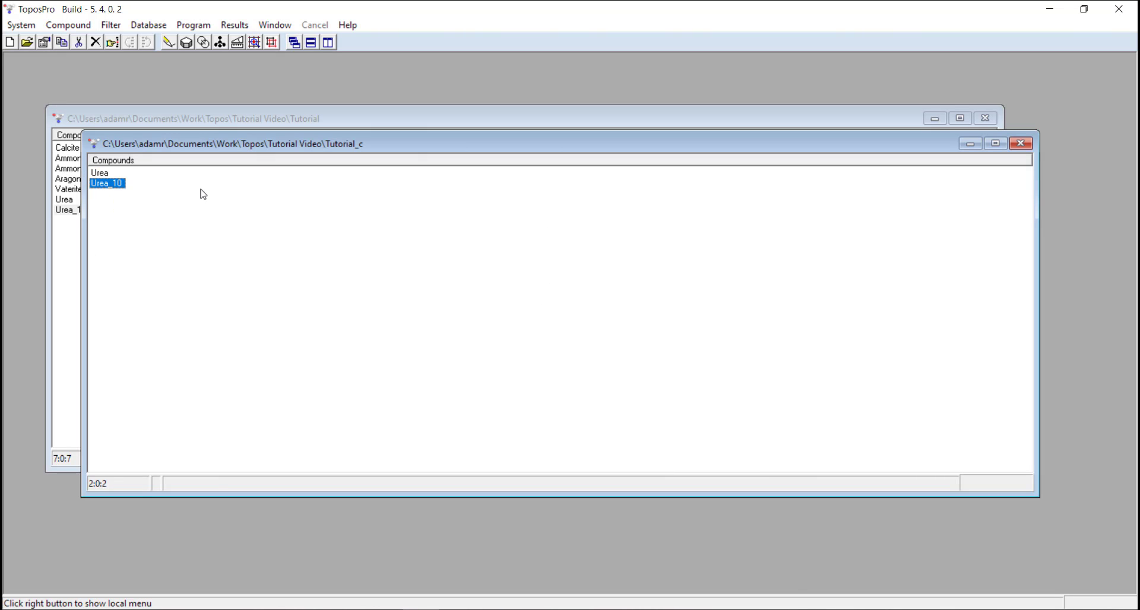
right_click(126, 190)
click(147, 201)
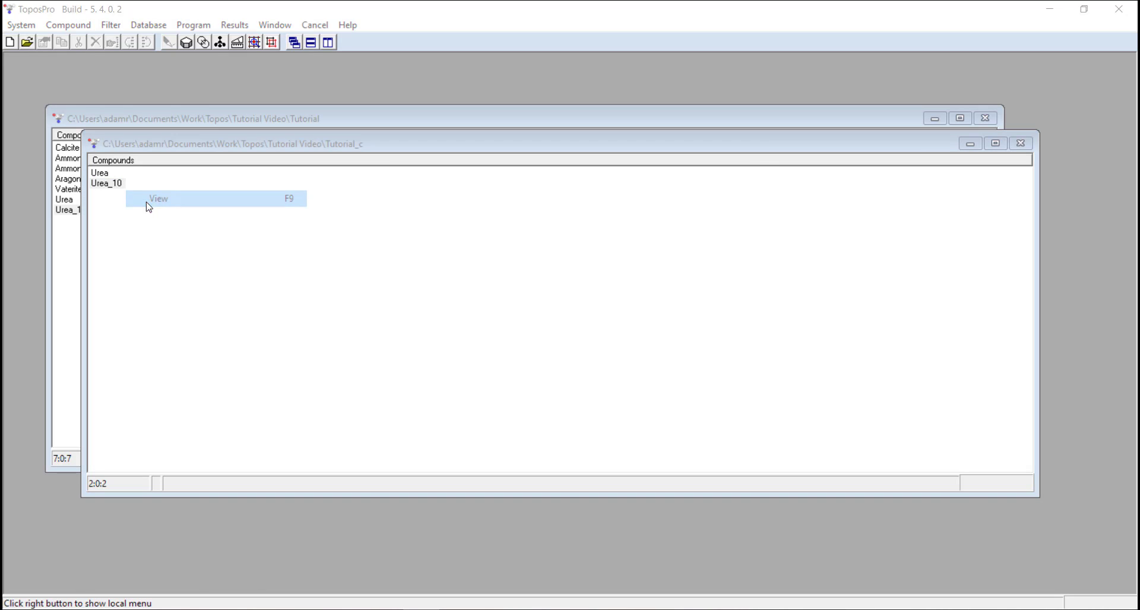
drag(478, 257, 378, 256)
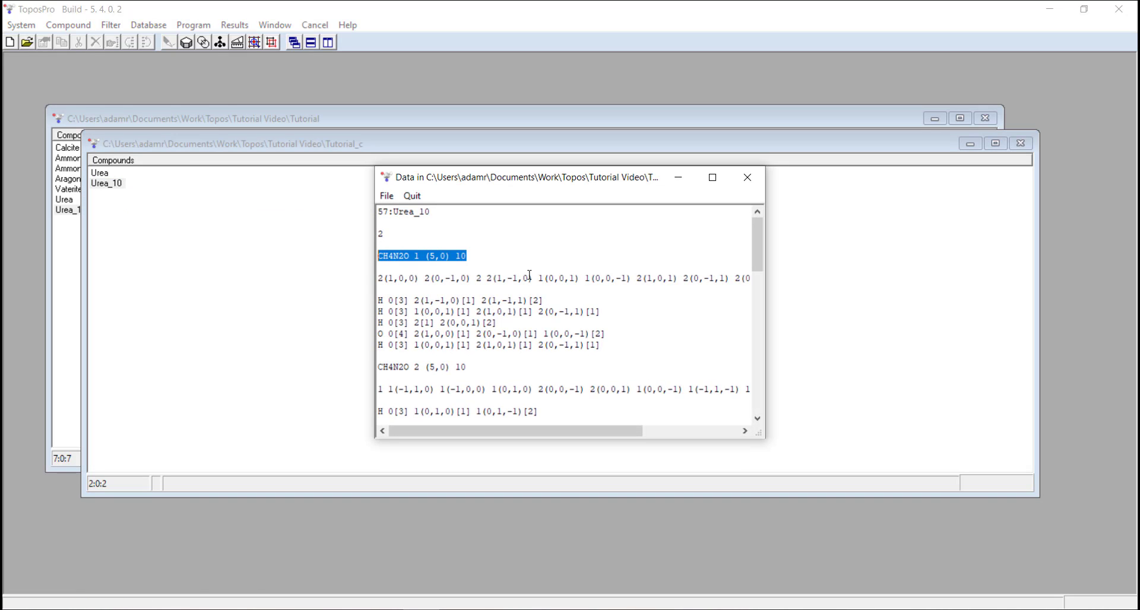
click(542, 277)
drag(483, 255, 379, 257)
click(576, 344)
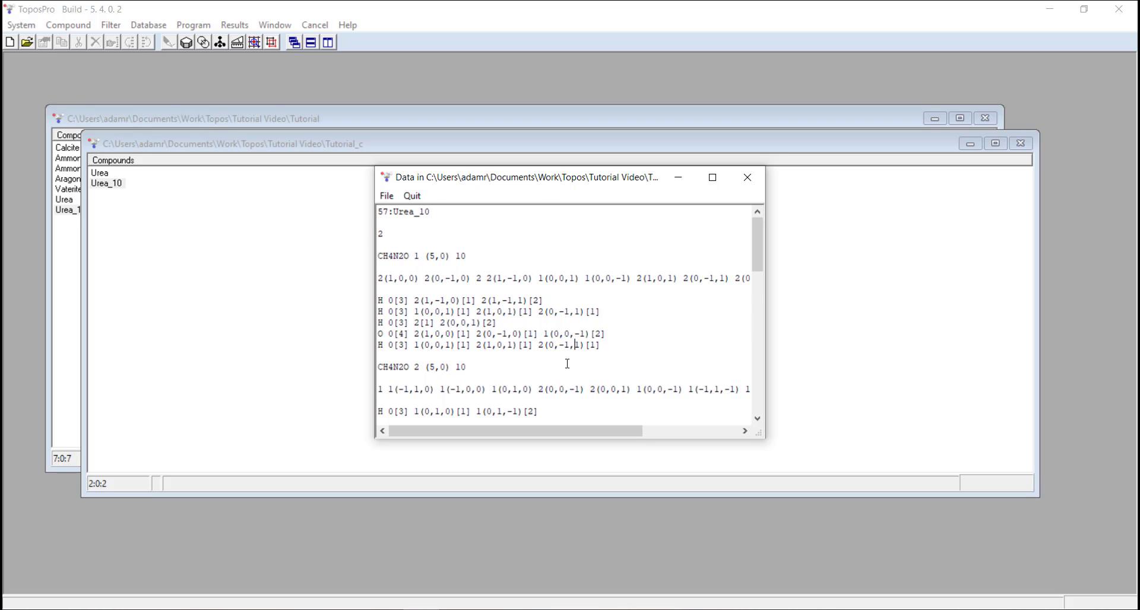
scroll(565, 363, down, 5)
scroll(552, 350, up, 4)
scroll(470, 327, up, 1)
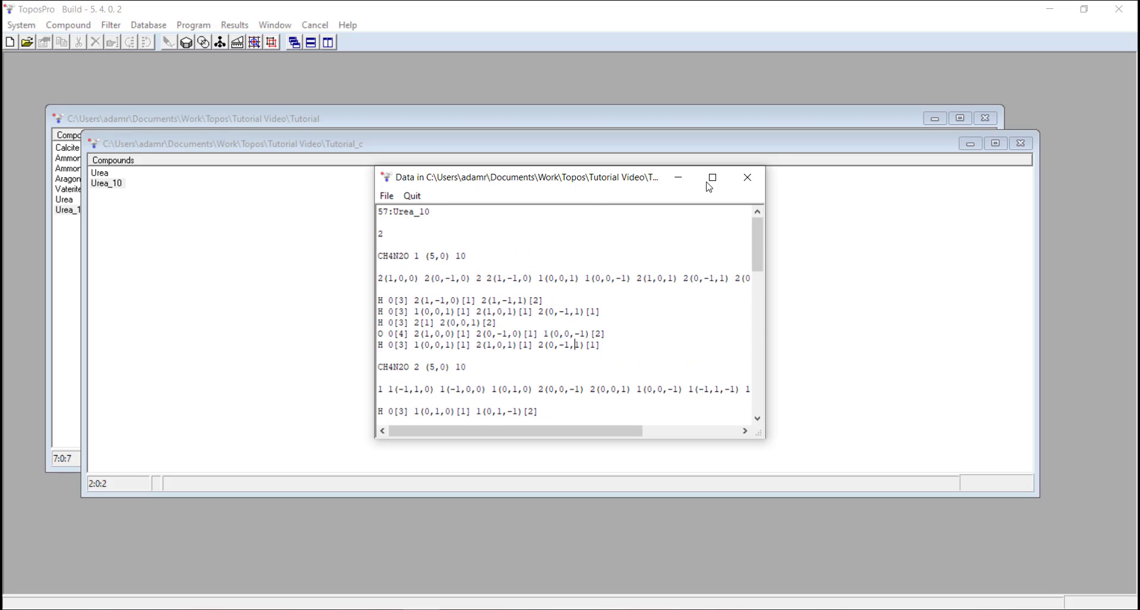
click(748, 177)
Step: Close the data view and export the Tutorial_c database's Urea_10 data in Crystal Growth format as Urea_10.txt
click(148, 25)
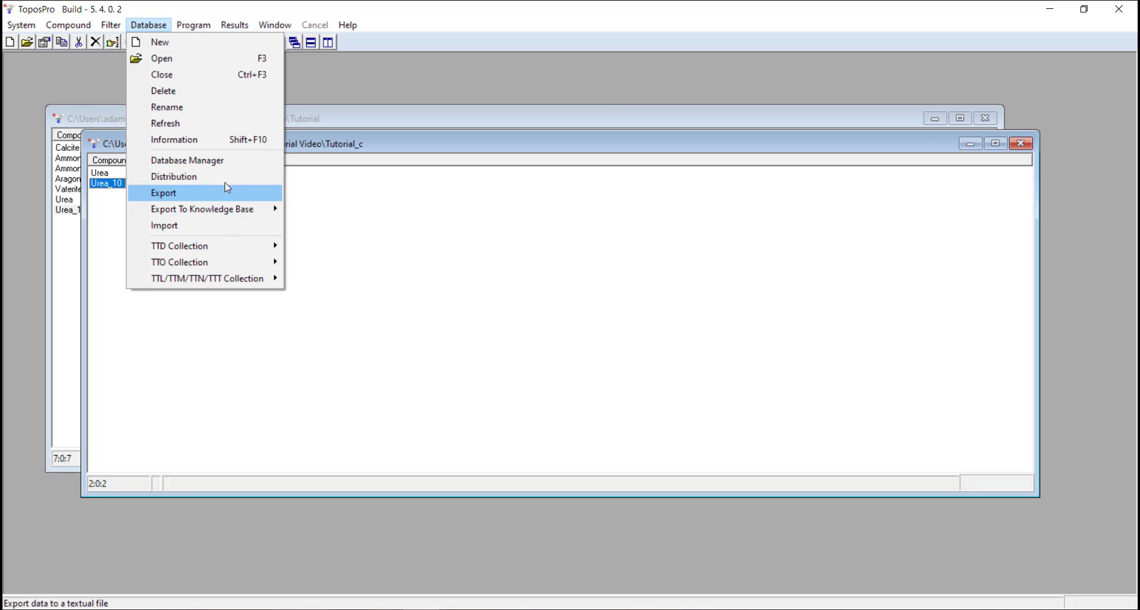
click(241, 193)
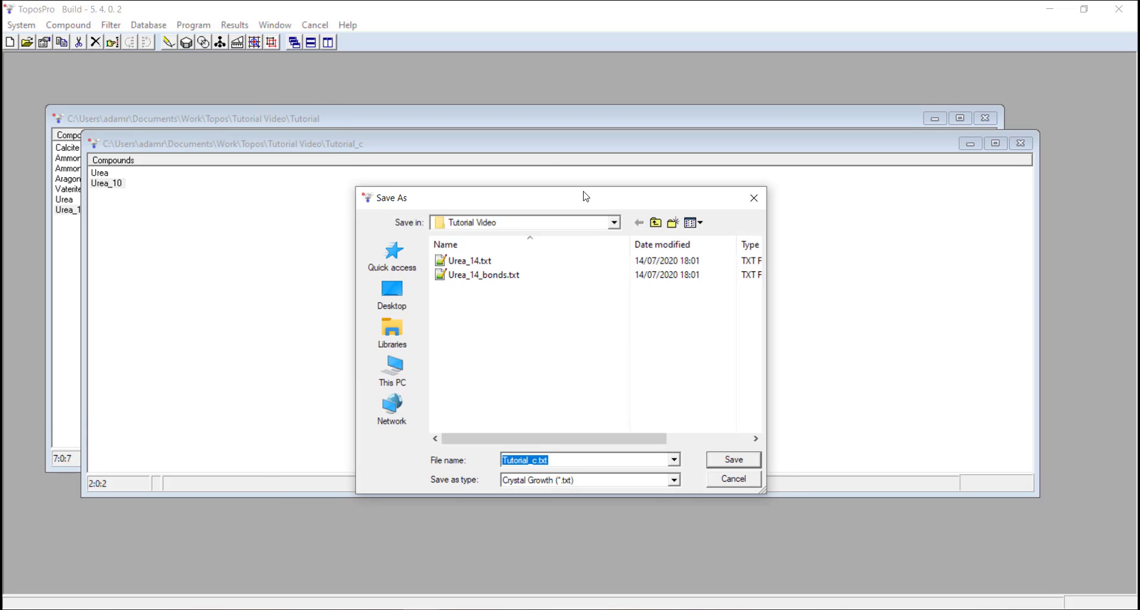
click(486, 226)
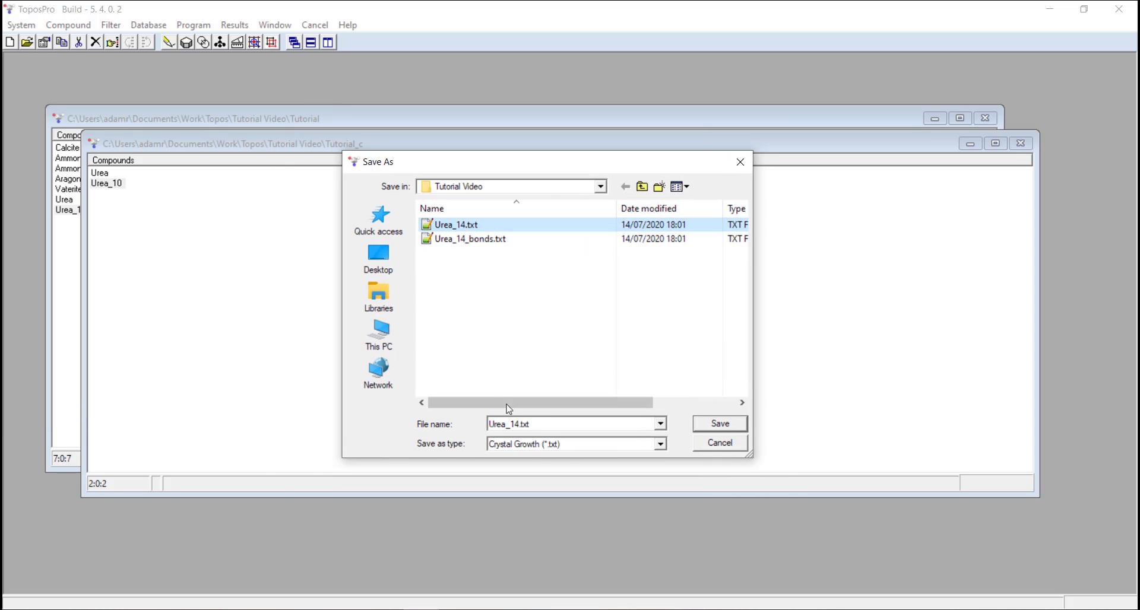
click(516, 421)
click(516, 422)
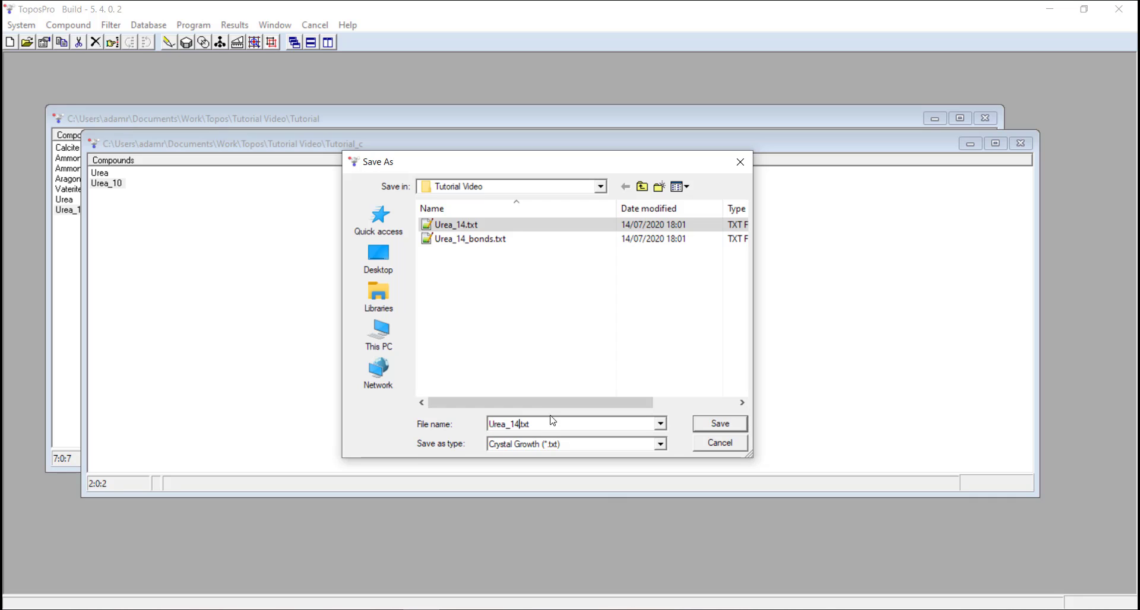
key(BackSpace)
text(0)
key(Return)
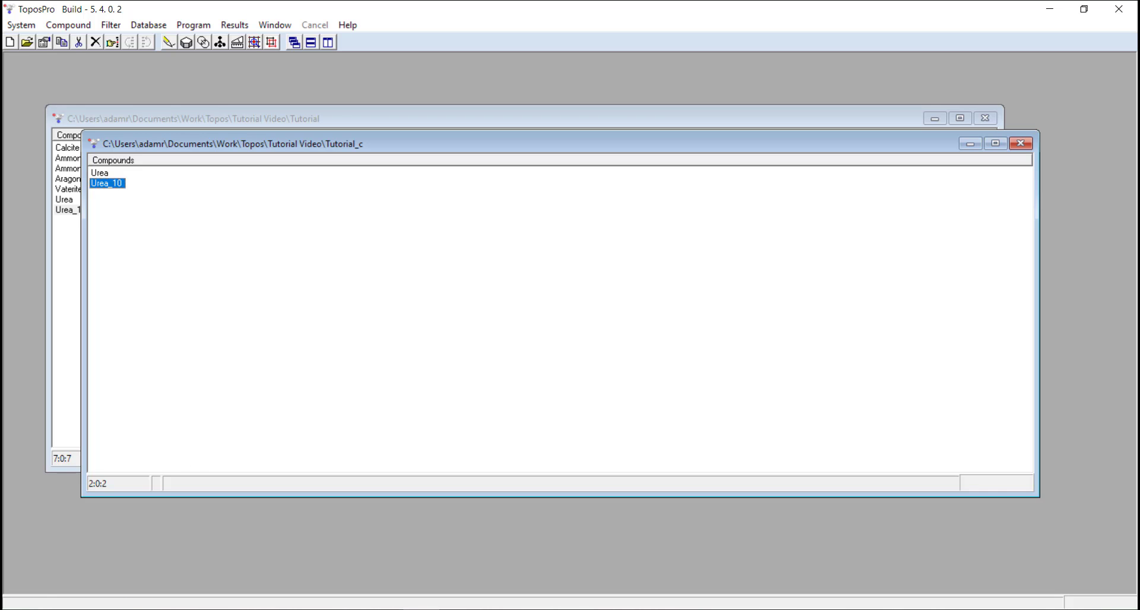
Step: Switch to the Tutorial Video folder and open Urea_10.txt and Urea_10_bonds.txt together in Notepad++, maximized
click(421, 609)
drag(511, 327, 614, 1)
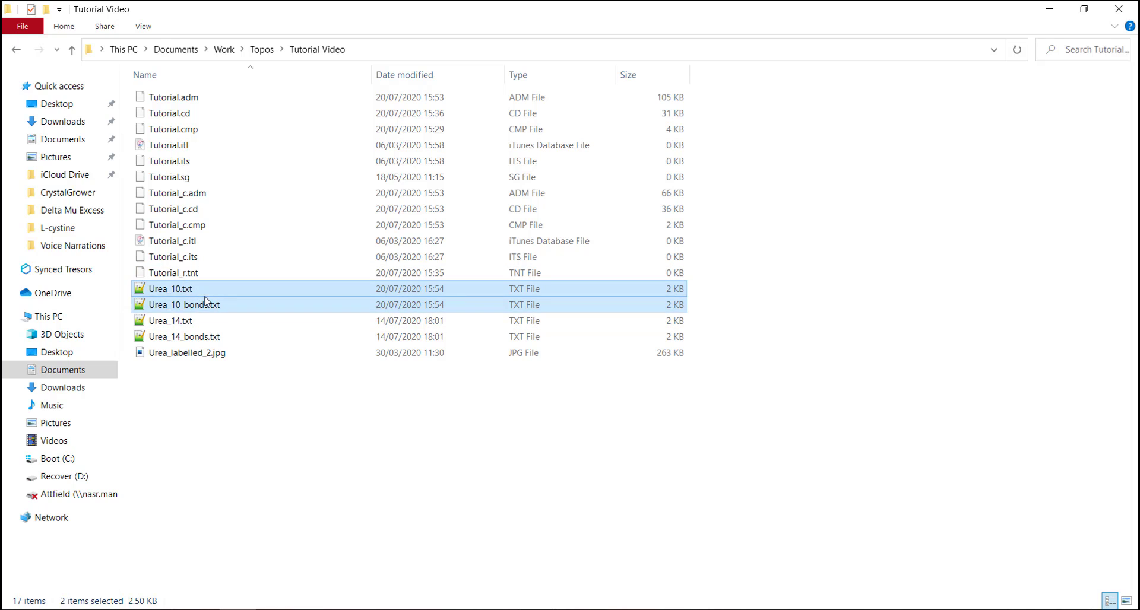
right_click(204, 301)
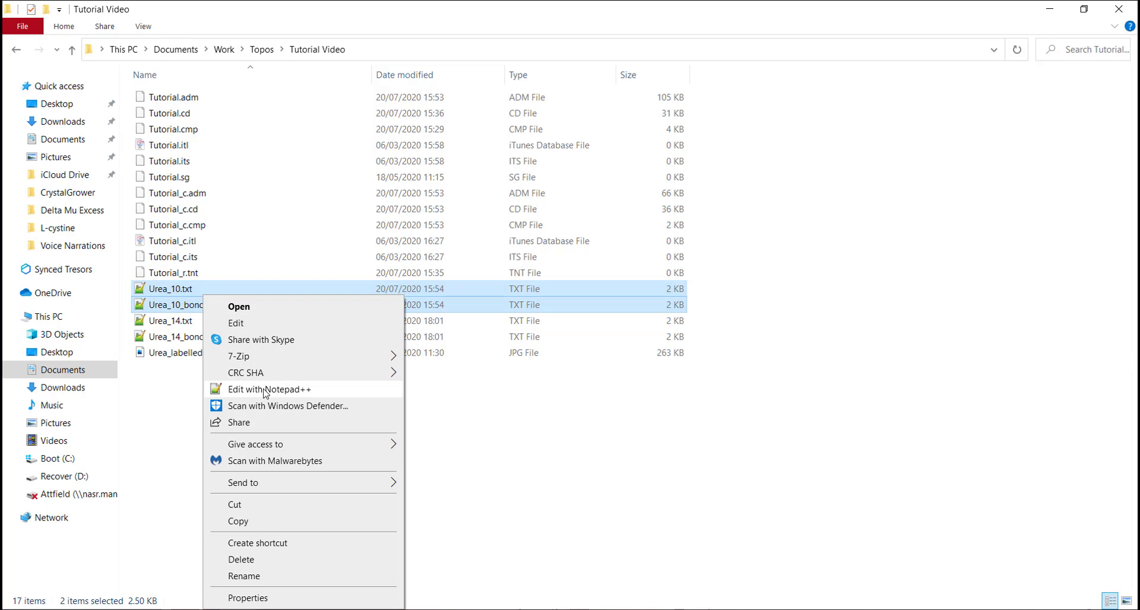
click(309, 397)
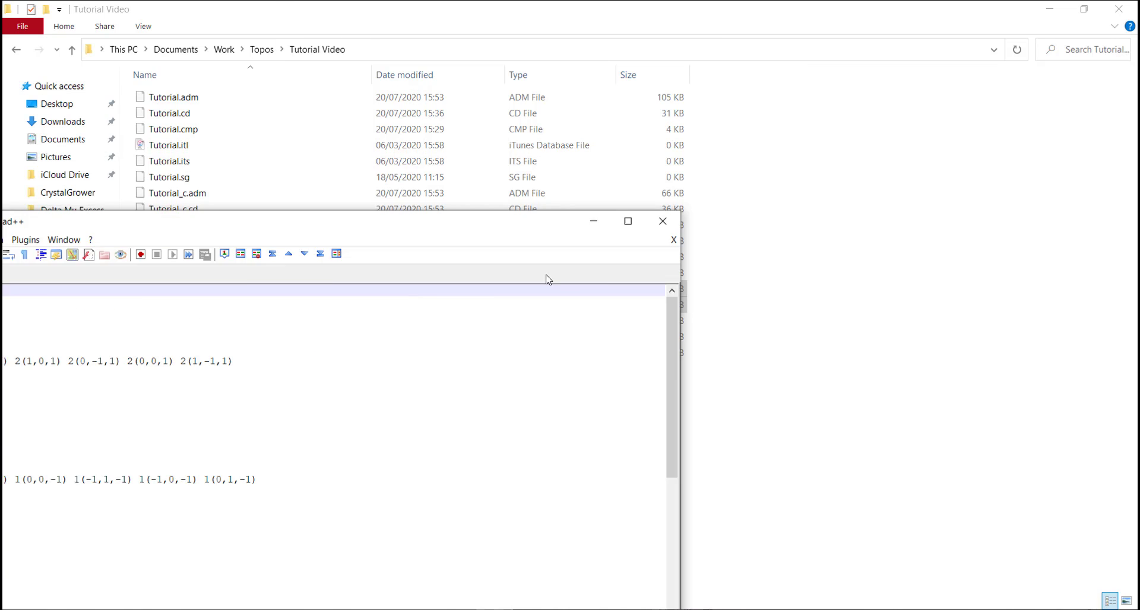
drag(368, 222, 765, 1)
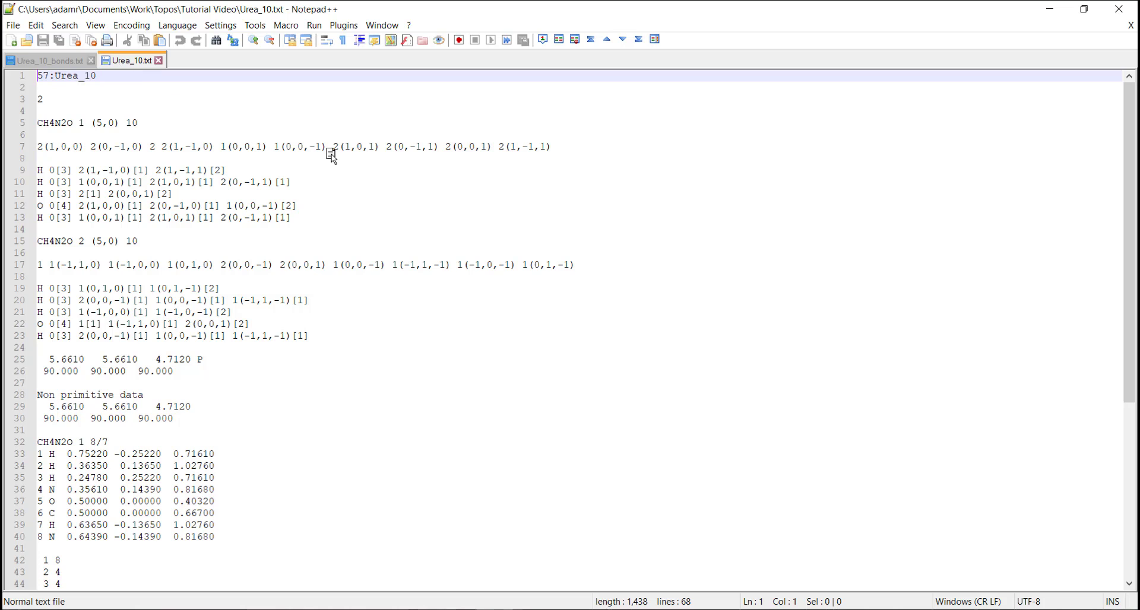
Step: Show Urea_10_bonds.txt and Urea_10.txt side by side and examine the bonds file's lines 11 to 16 and the coordinate data
drag(330, 157, 333, 156)
click(380, 162)
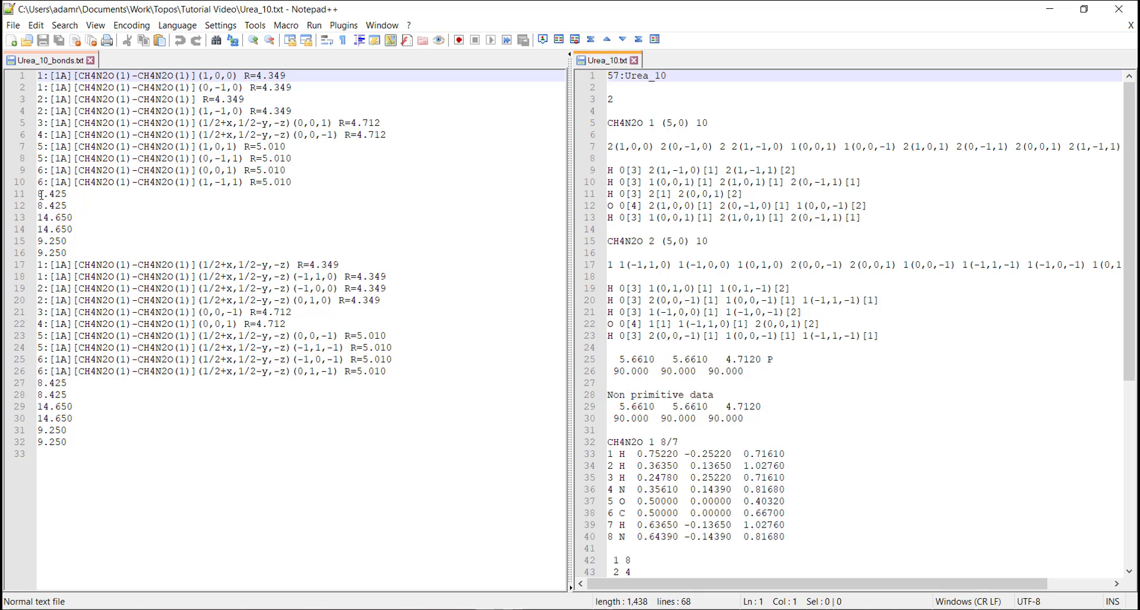
drag(70, 253, 30, 196)
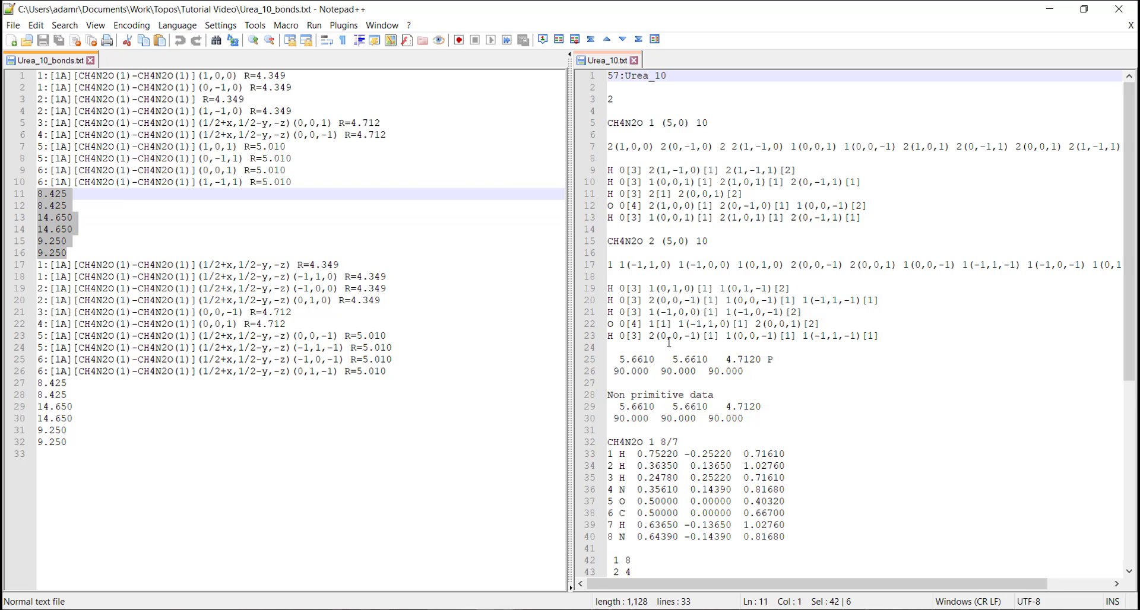
scroll(668, 344, down, 1)
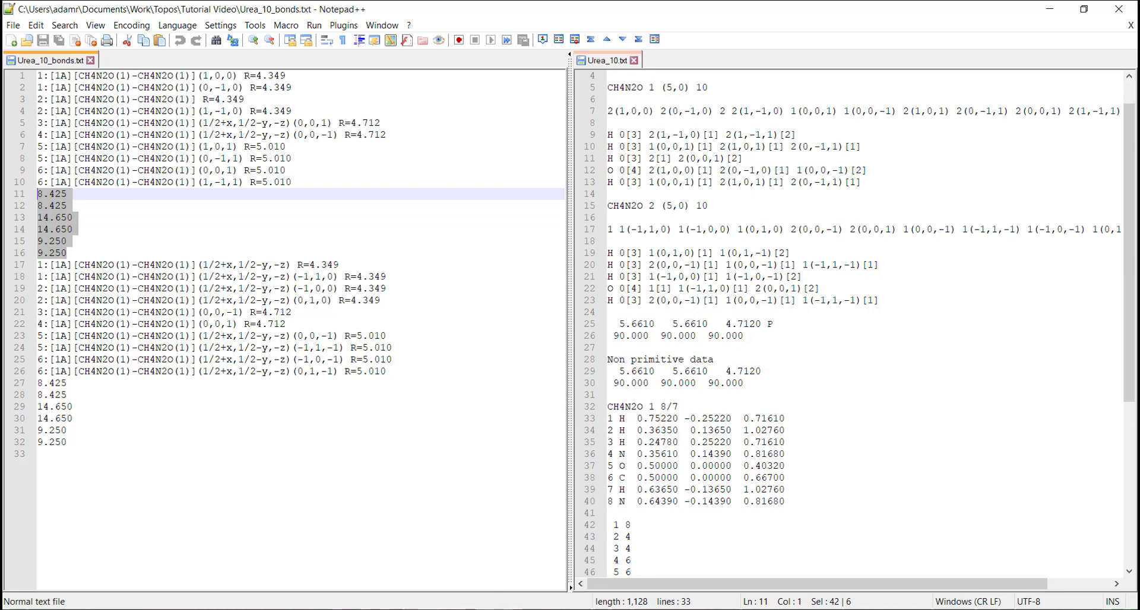
Step: Switch back to ToposPro, separate the two database windows, and duplicate the Urea compound in the Tutorial database
key(alt+Tab)
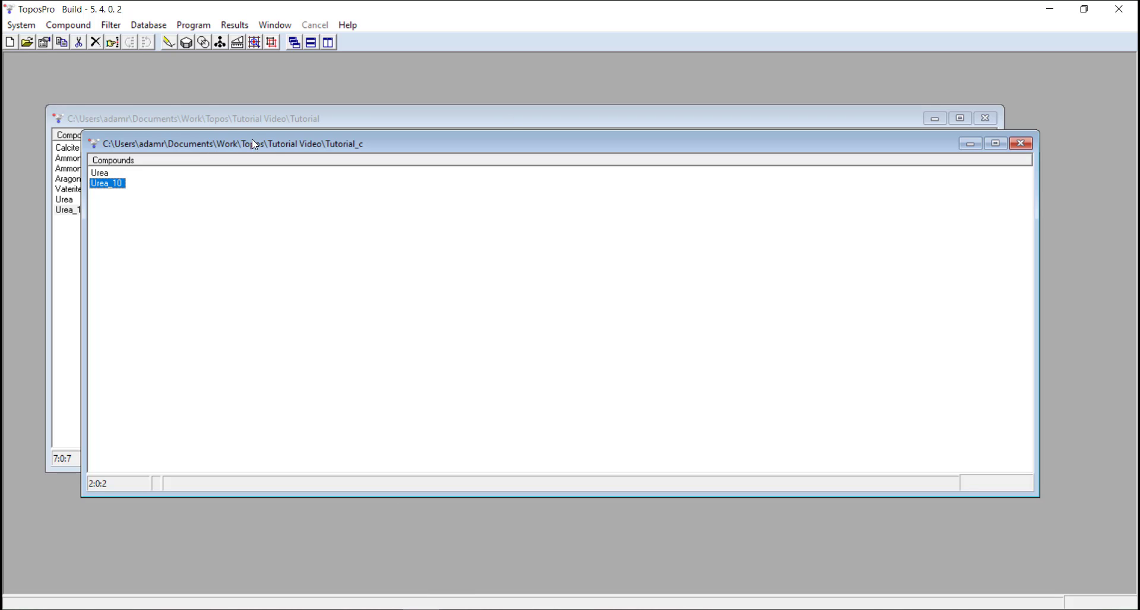
drag(254, 145, 327, 174)
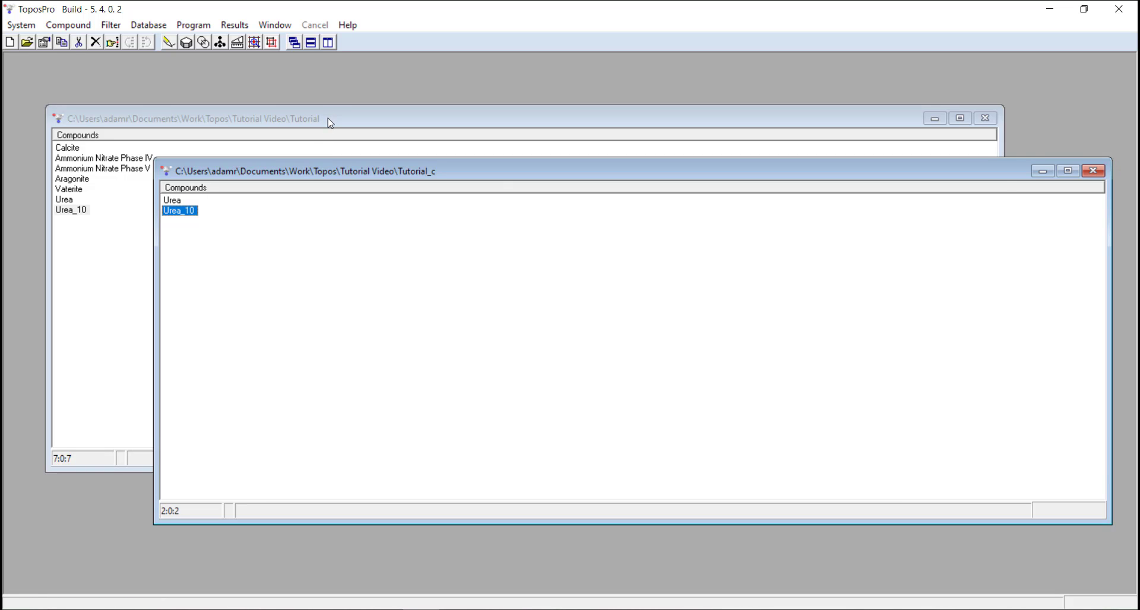
drag(330, 123, 305, 87)
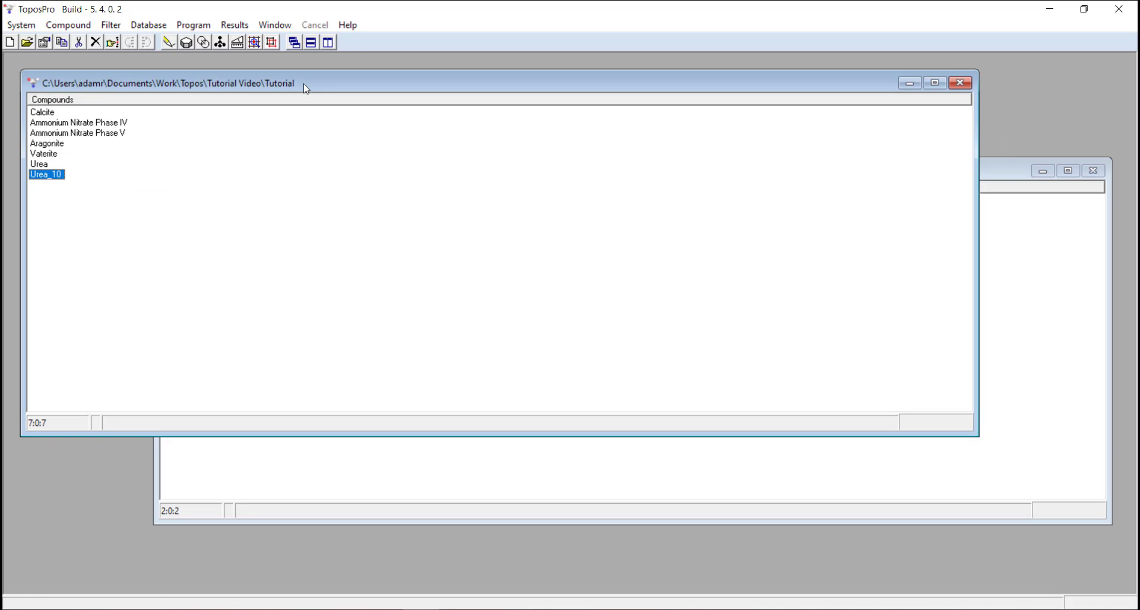
click(47, 167)
double_click(32, 167)
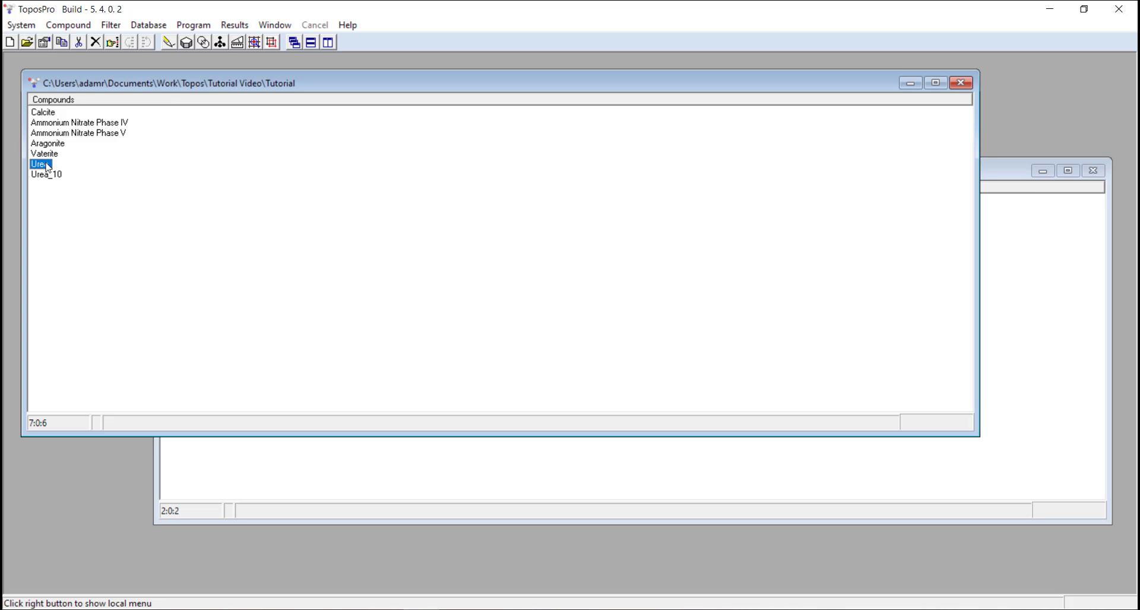
right_click(44, 164)
click(96, 237)
click(42, 186)
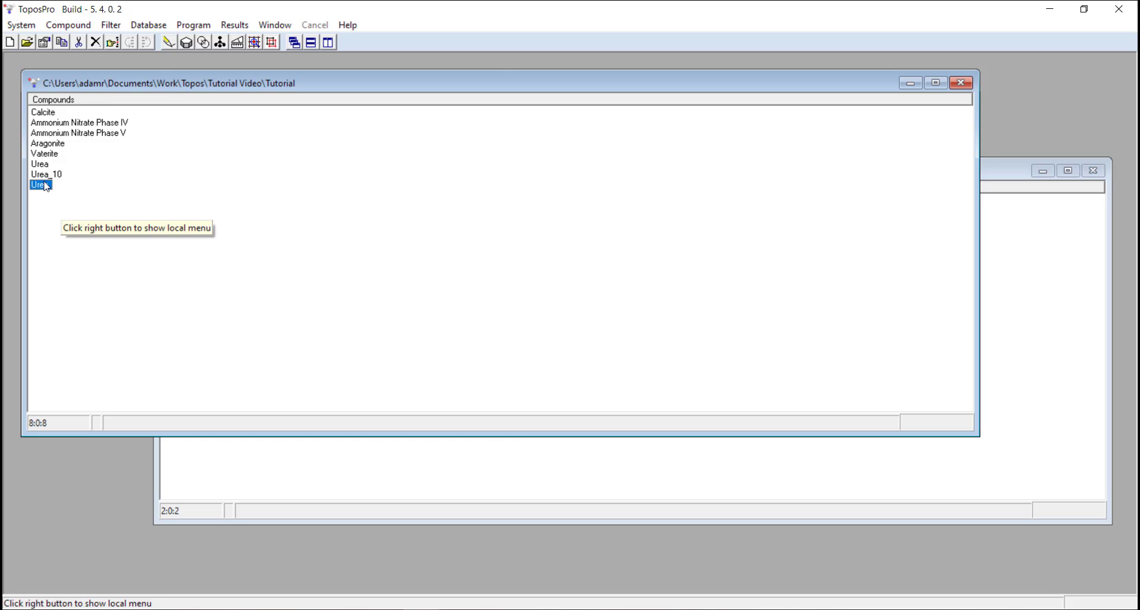
Step: Start Generate Representations for the duplicated Urea, considering valence, van der Waals and H bonds, sorted by solid angles
click(86, 29)
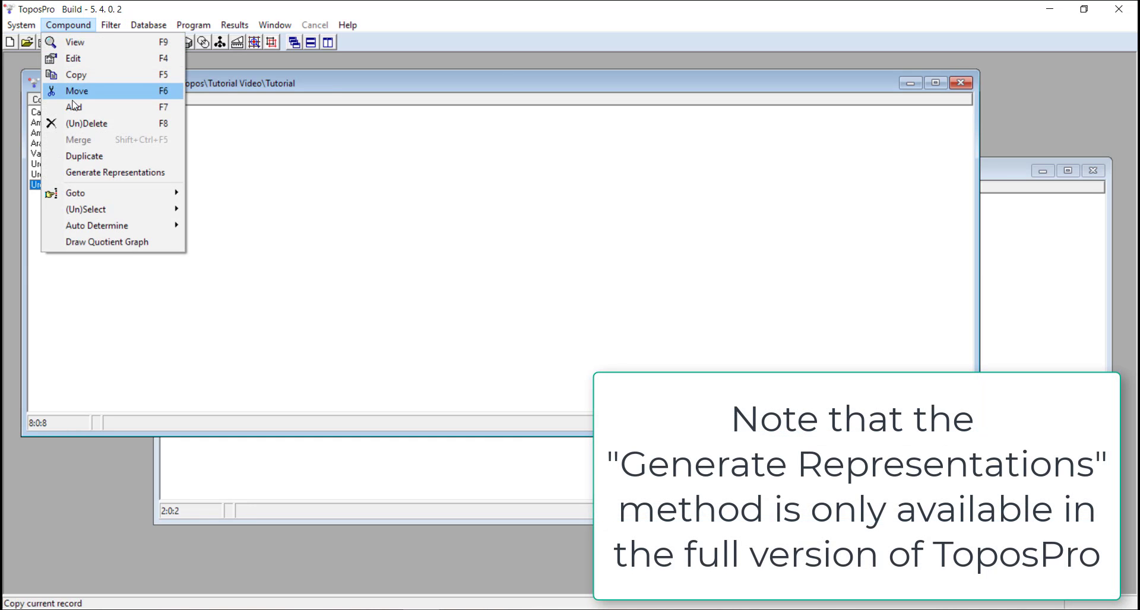
click(84, 177)
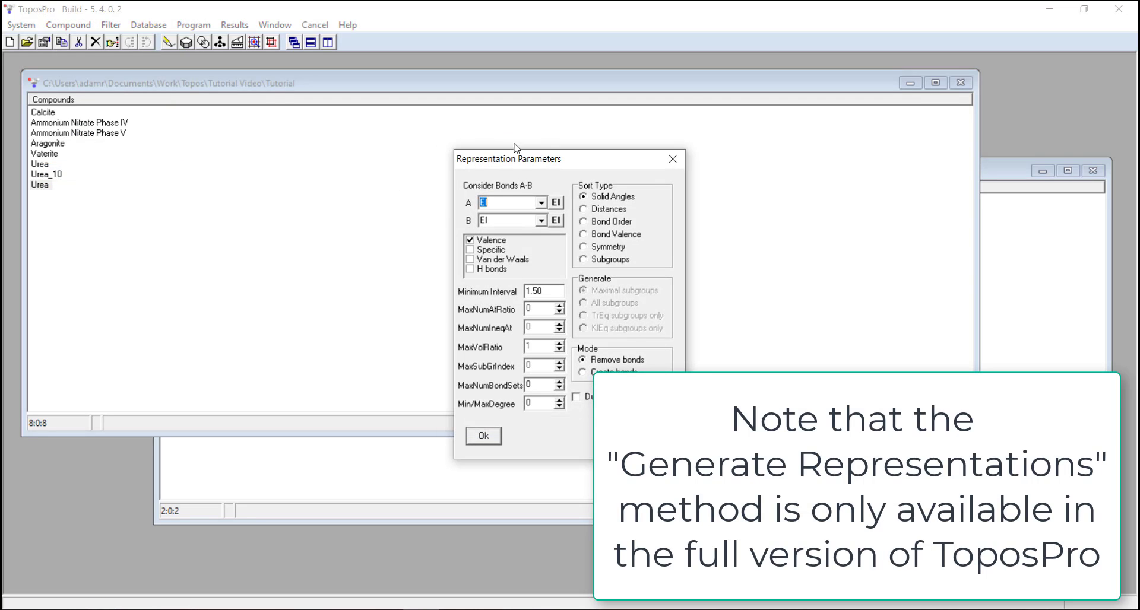
drag(515, 157, 454, 130)
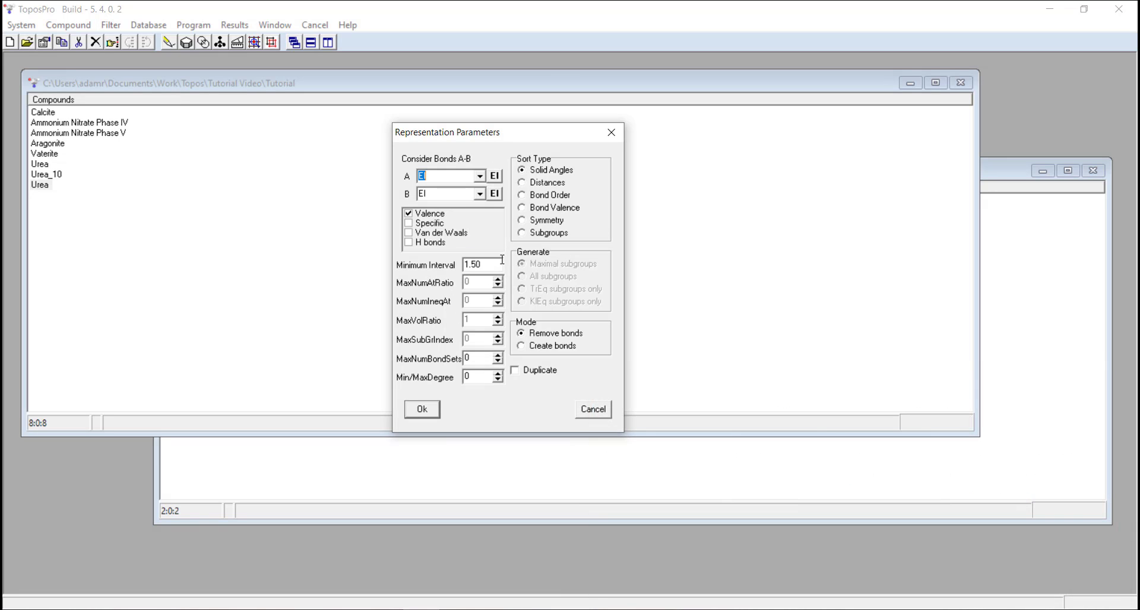
click(409, 243)
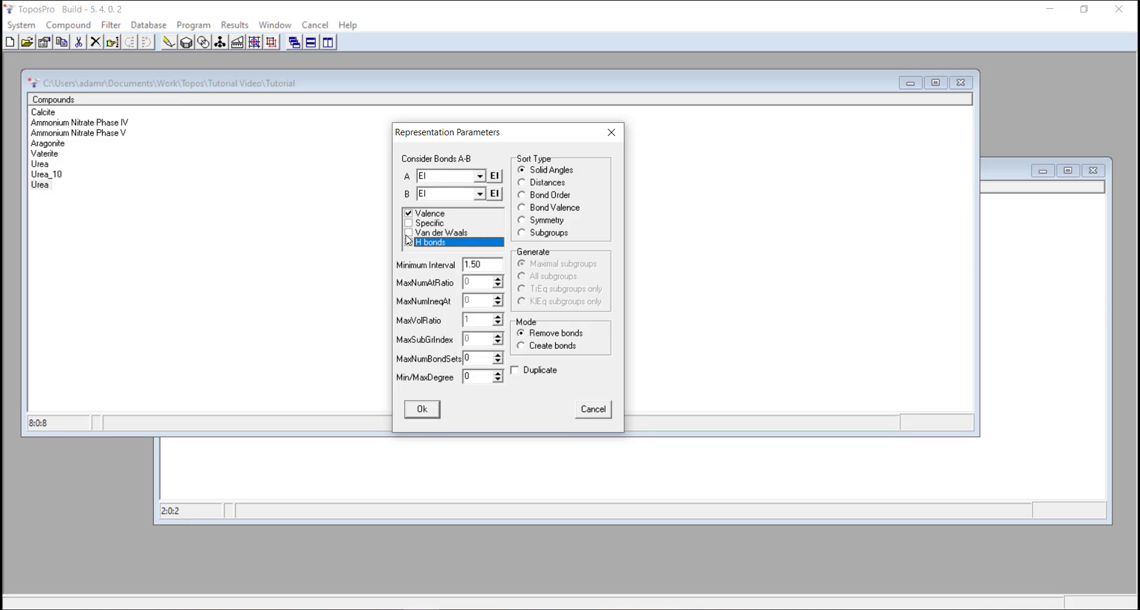
click(408, 233)
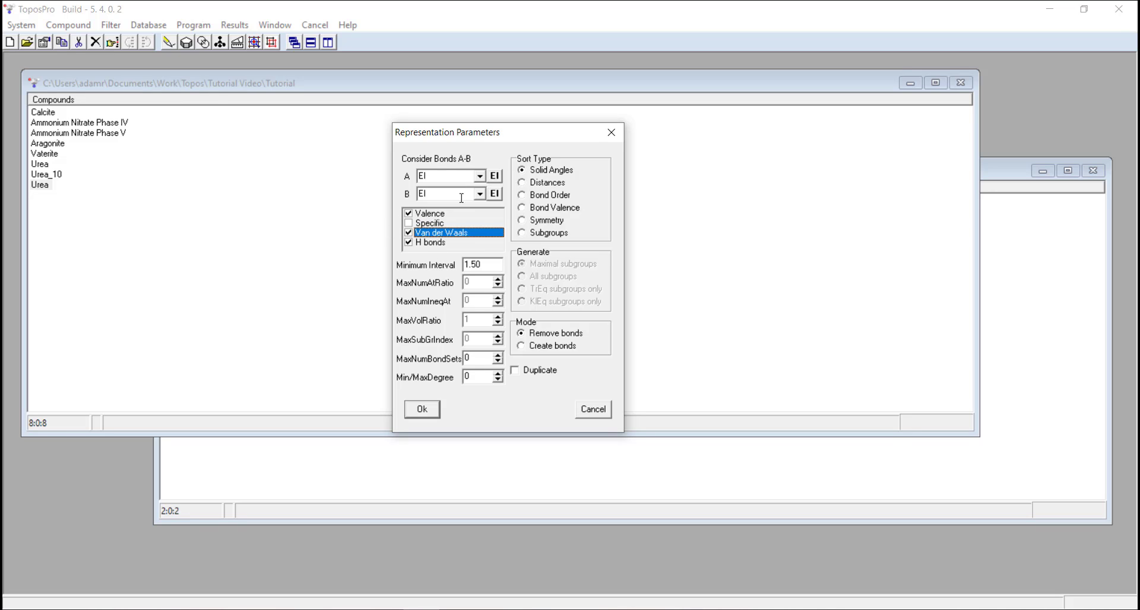
click(536, 170)
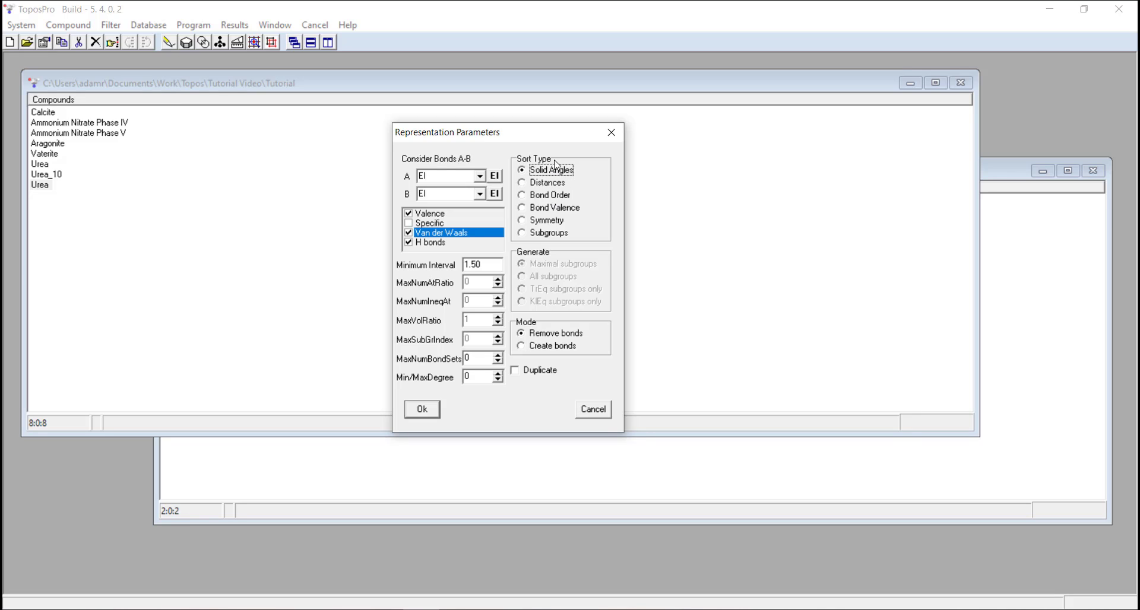
Step: Generate the Urea representations with a minimum interval of 1.50, in Remove bonds mode and with Duplicate enabled
click(494, 265)
click(492, 265)
drag(491, 265, 437, 264)
click(498, 263)
click(524, 336)
click(515, 371)
click(433, 413)
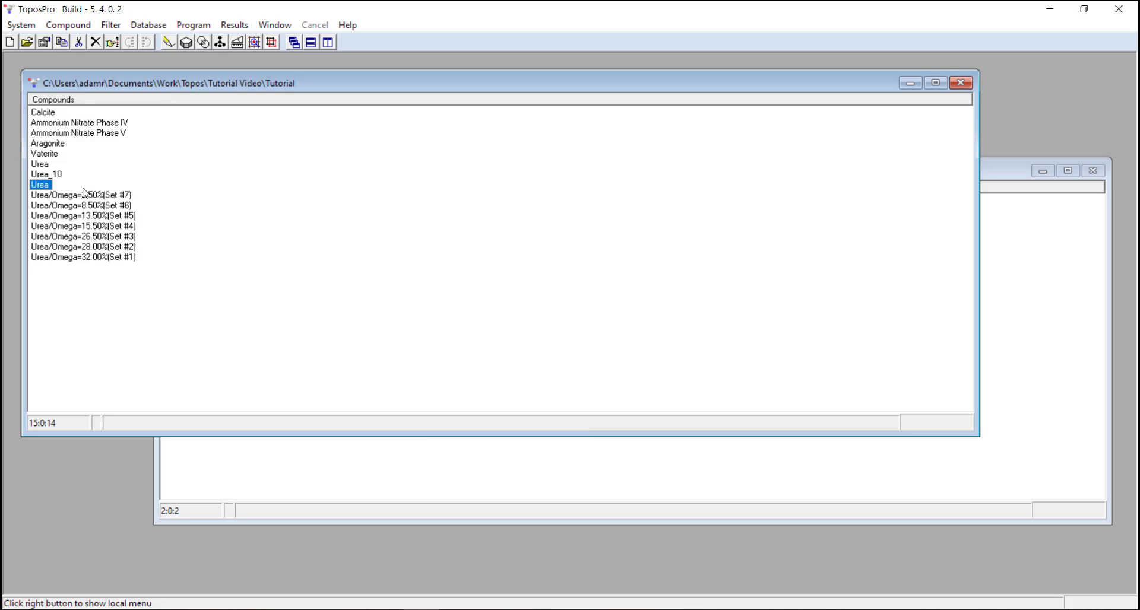
Step: Look through the generated Urea representations Set #7, Set #6 and Set #5 in the Tutorial database
click(44, 196)
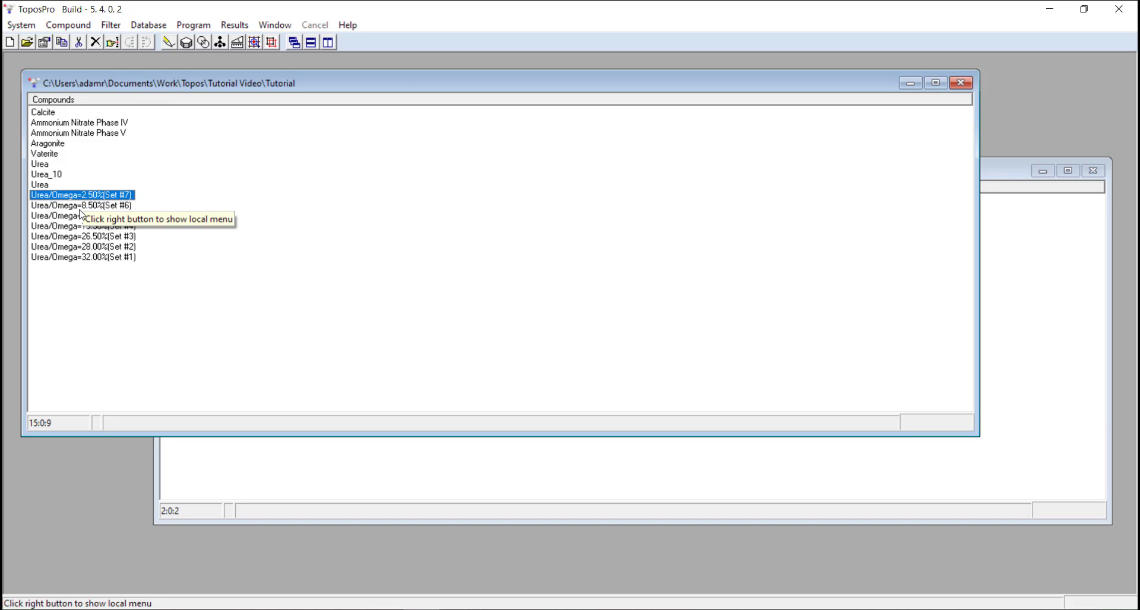
click(84, 206)
click(62, 217)
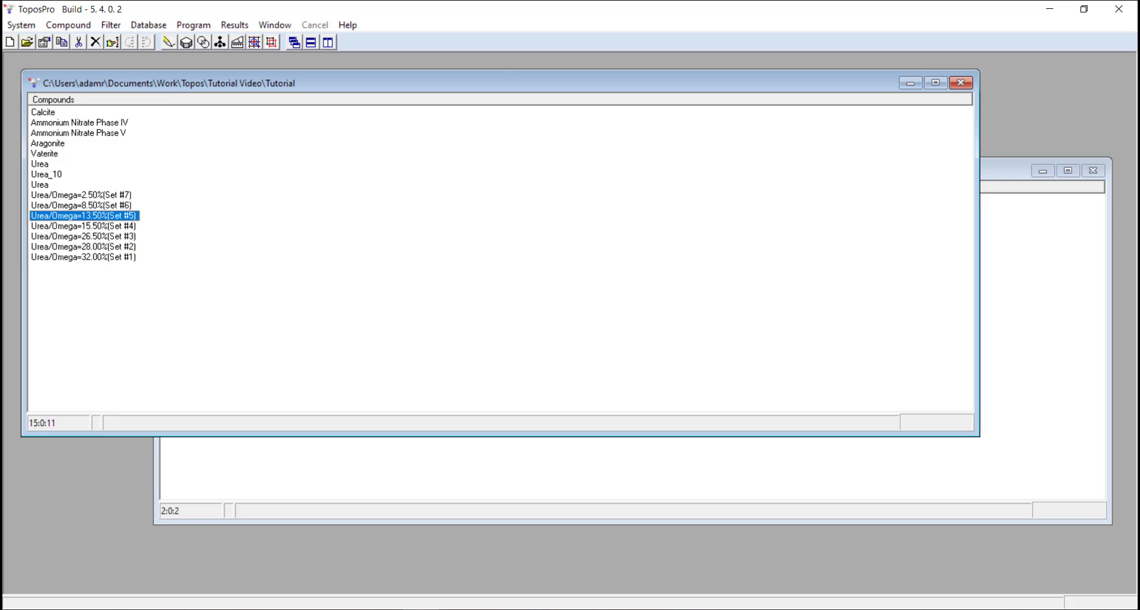
key(alt+Tab)
Step: View the Urea Omega=2.50% (Set #7) representation in IsoCryst, grow its structure, inspect it from different angles, and close the viewer
click(83, 196)
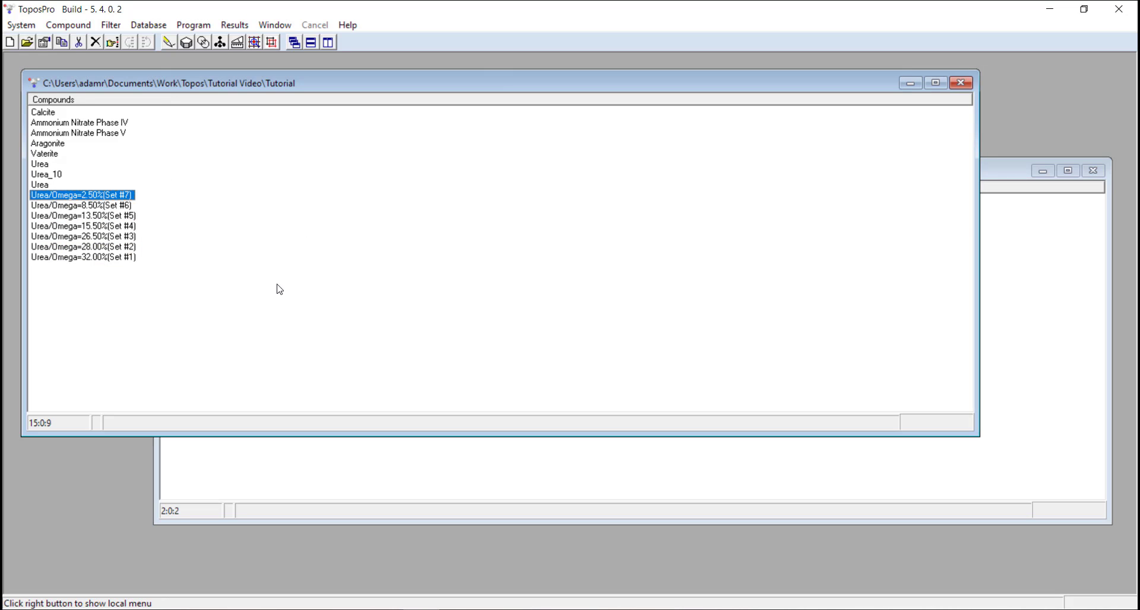
key(ctrl+i)
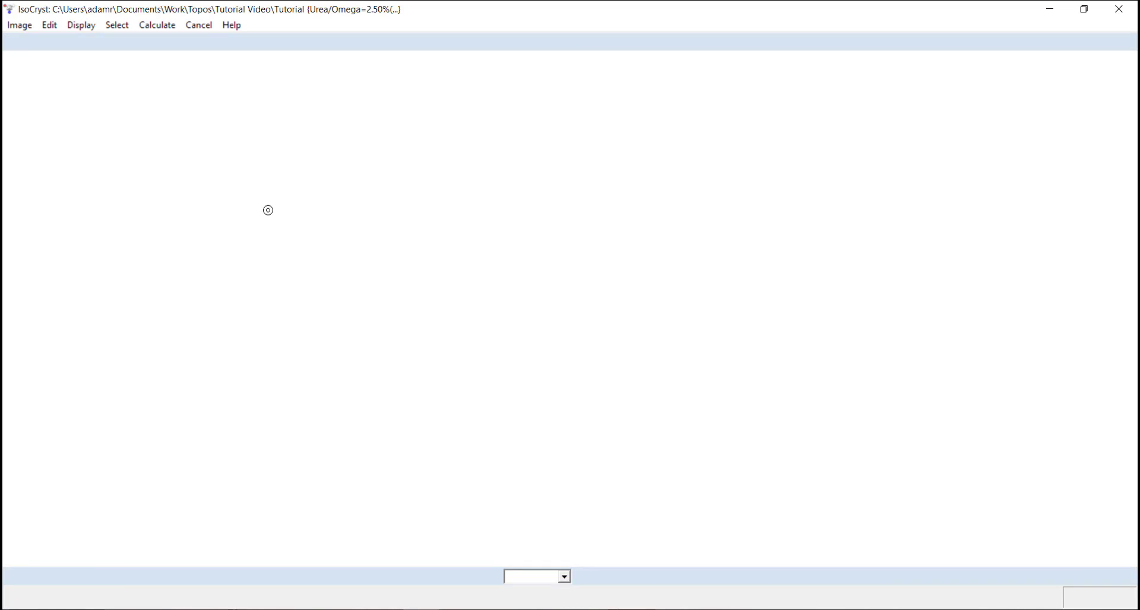
click(79, 43)
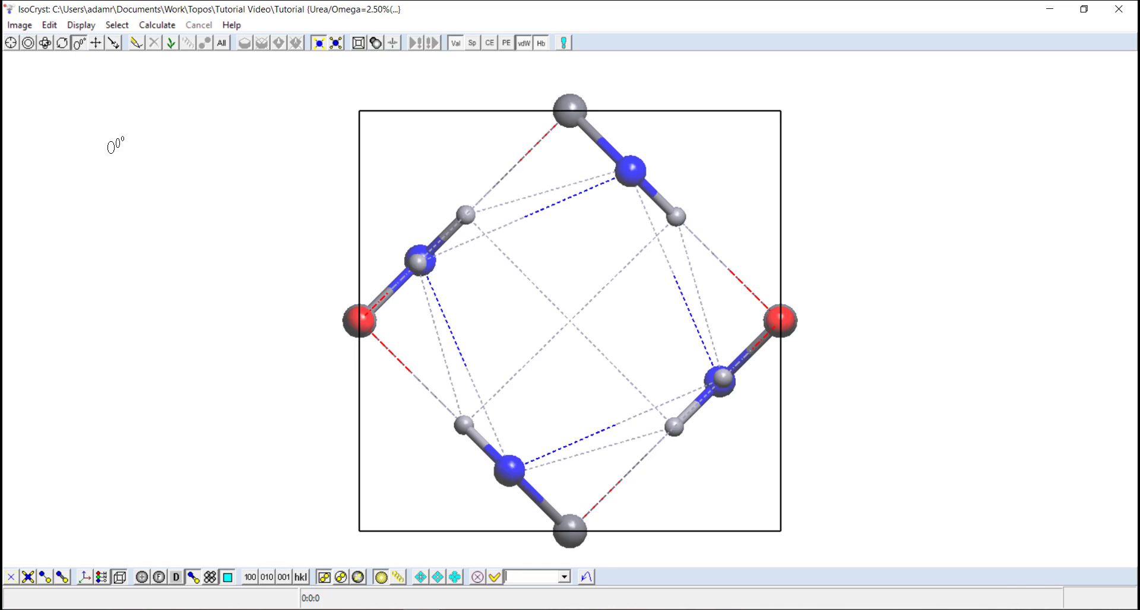
drag(115, 142, 98, 70)
click(45, 43)
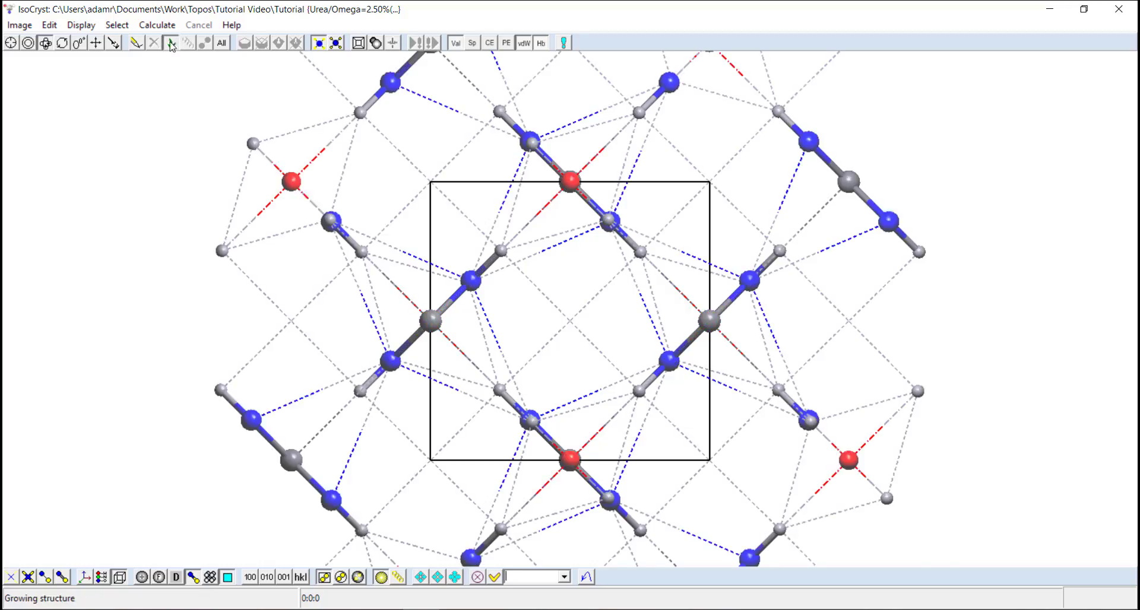
drag(75, 70, 189, 257)
click(1118, 9)
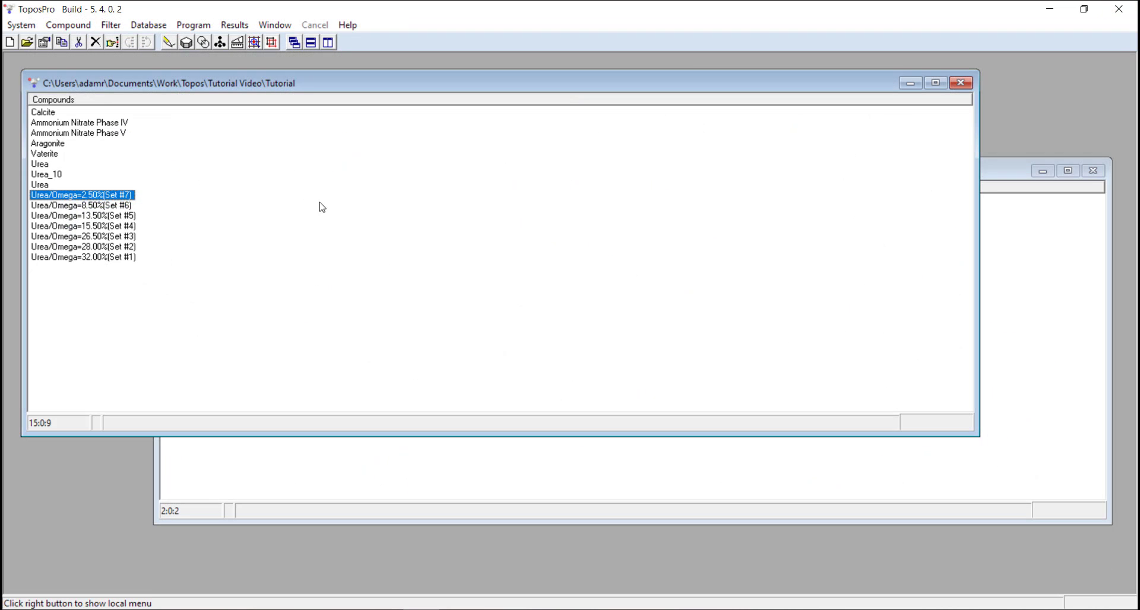
Step: Open the crystal data of Urea Set #7, expand its whole adjacency matrix, and examine each atom's contacts
double_click(77, 196)
click(470, 147)
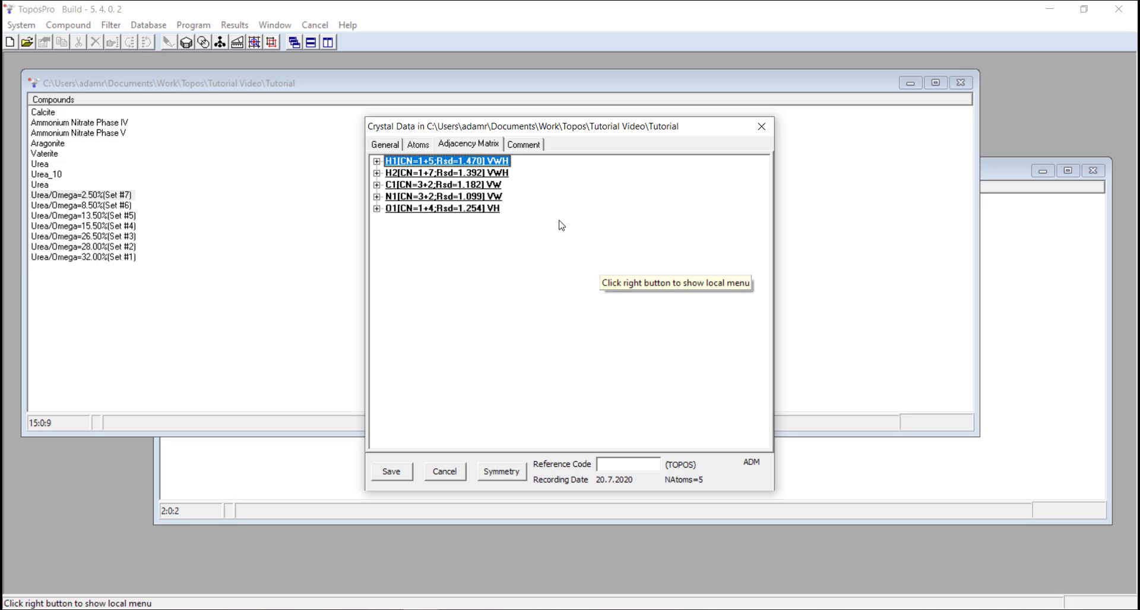
right_click(446, 198)
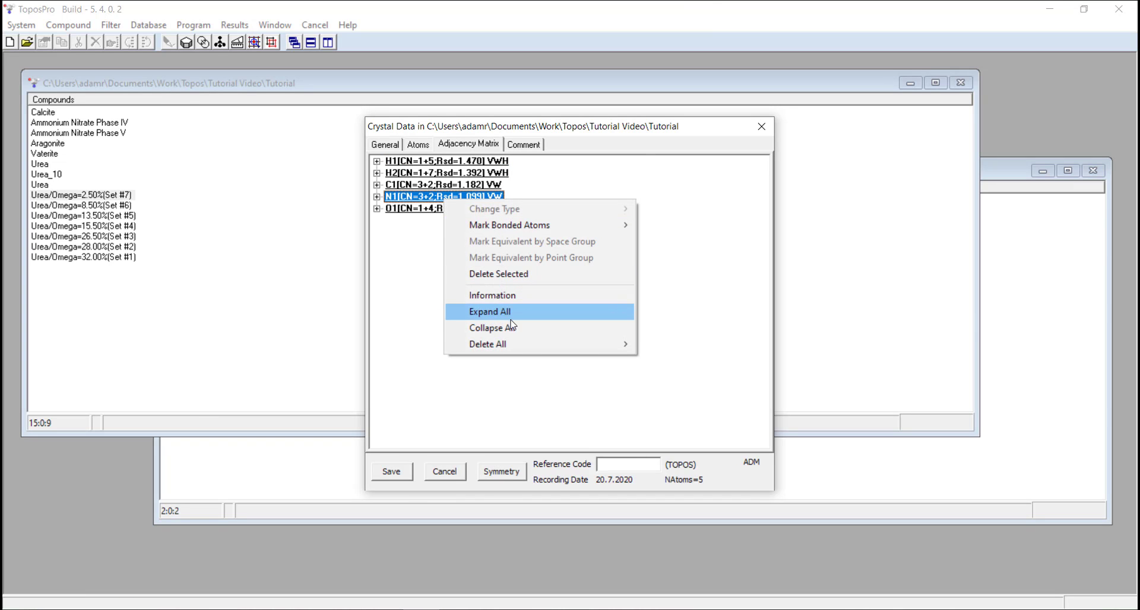
click(509, 313)
scroll(455, 208, down, 1)
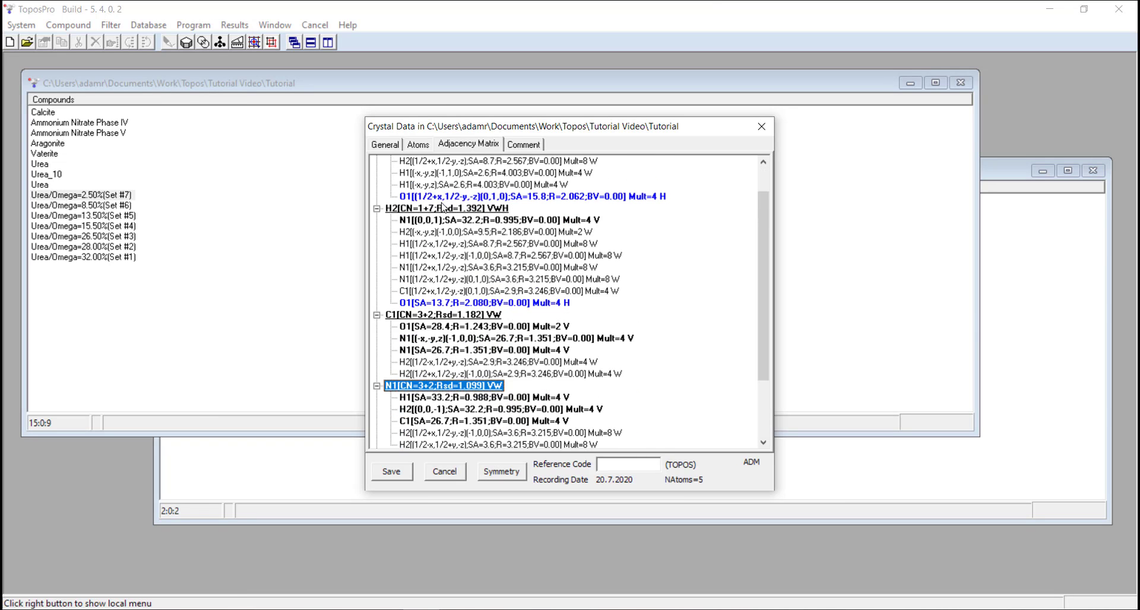
scroll(427, 200, down, 3)
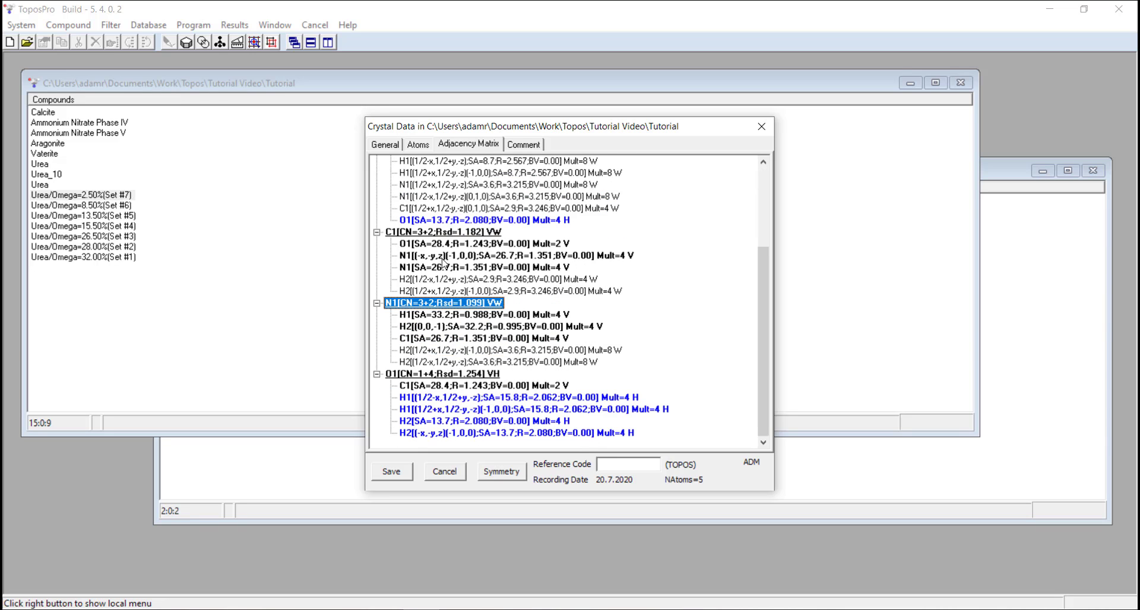
Step: Close the crystal data, view Urea Omega=15.50% (Set #4) in IsoCryst, grow its structure and inspect it from different angles
click(761, 126)
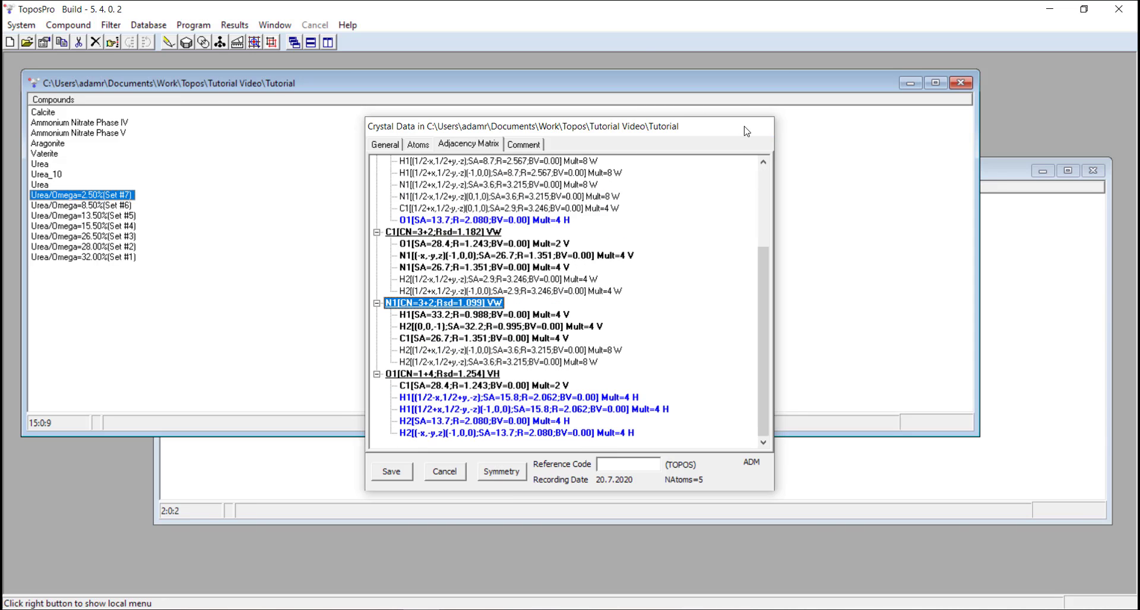
click(93, 227)
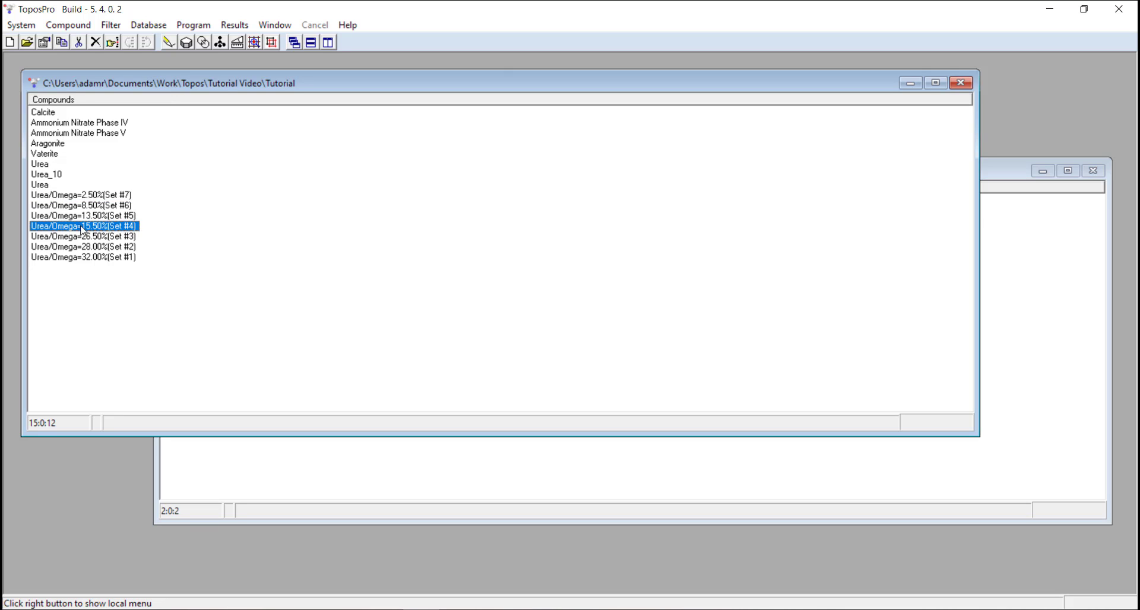
double_click(131, 223)
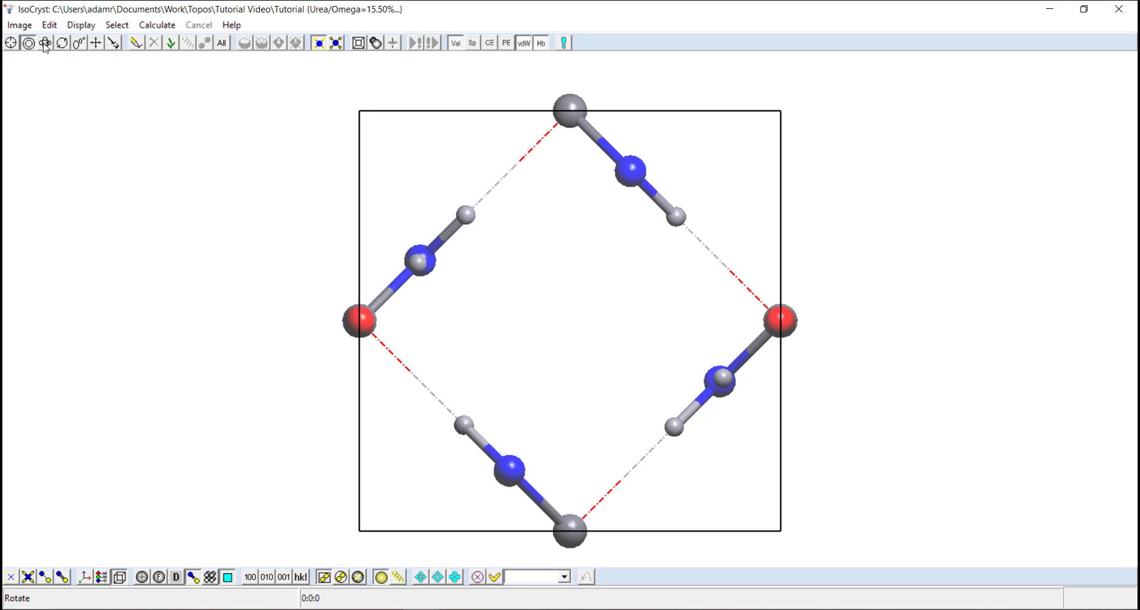
drag(211, 119, 365, 177)
key(ctrl+g)
key(ctrl+g)
key(ctrl+g)
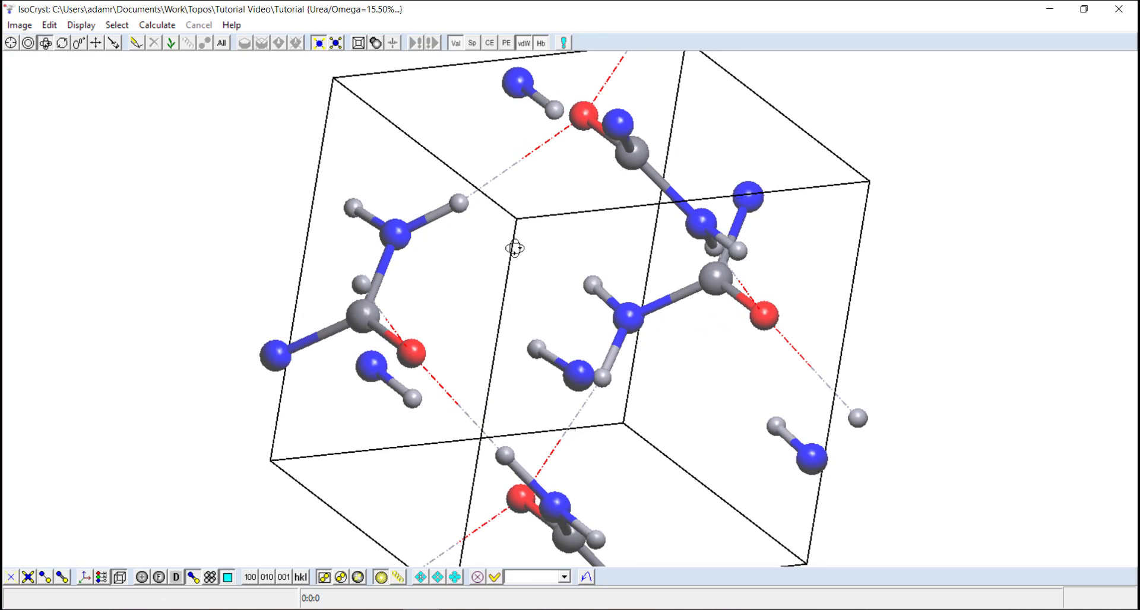
drag(541, 188, 564, 208)
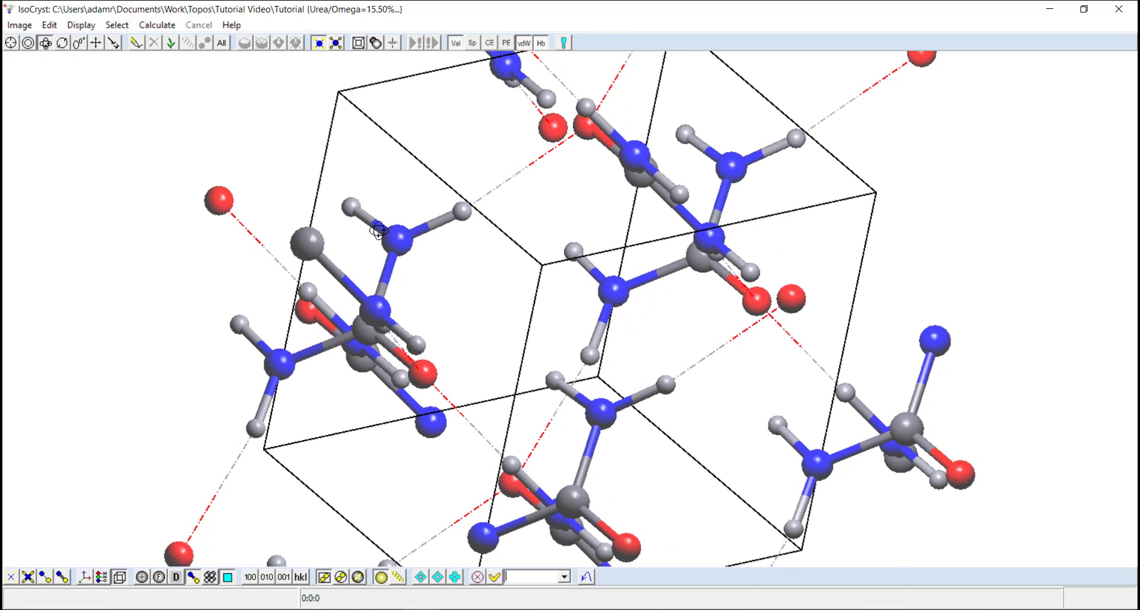
drag(583, 159, 587, 214)
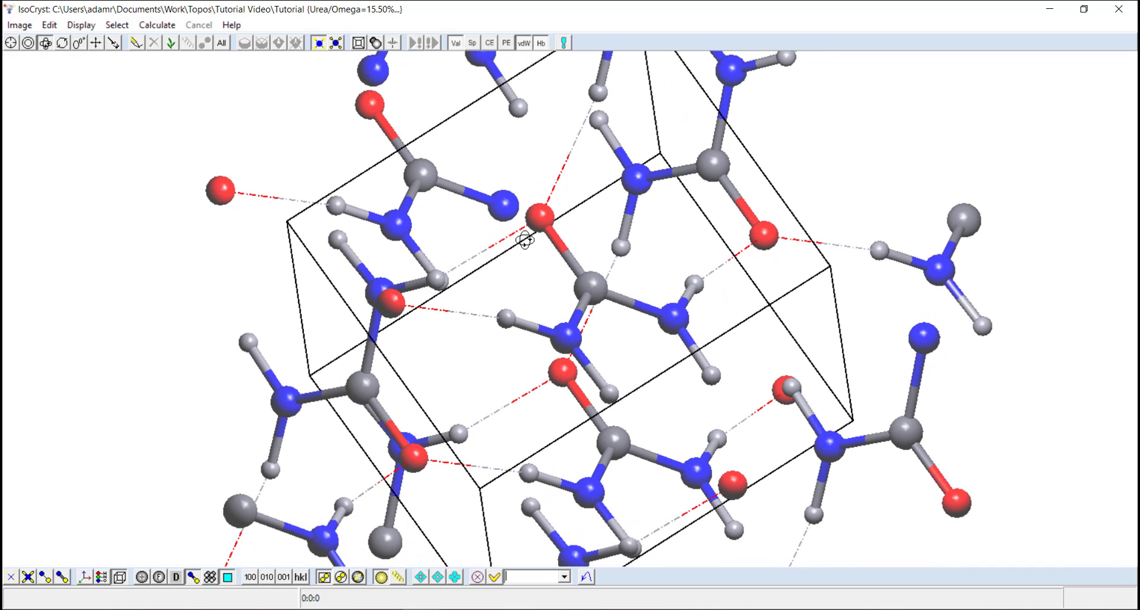
click(1119, 11)
Step: View the Urea Omega=32.00% (Set #1) representation in IsoCryst, rotate it to inspect its bonding, and close the viewer
click(95, 259)
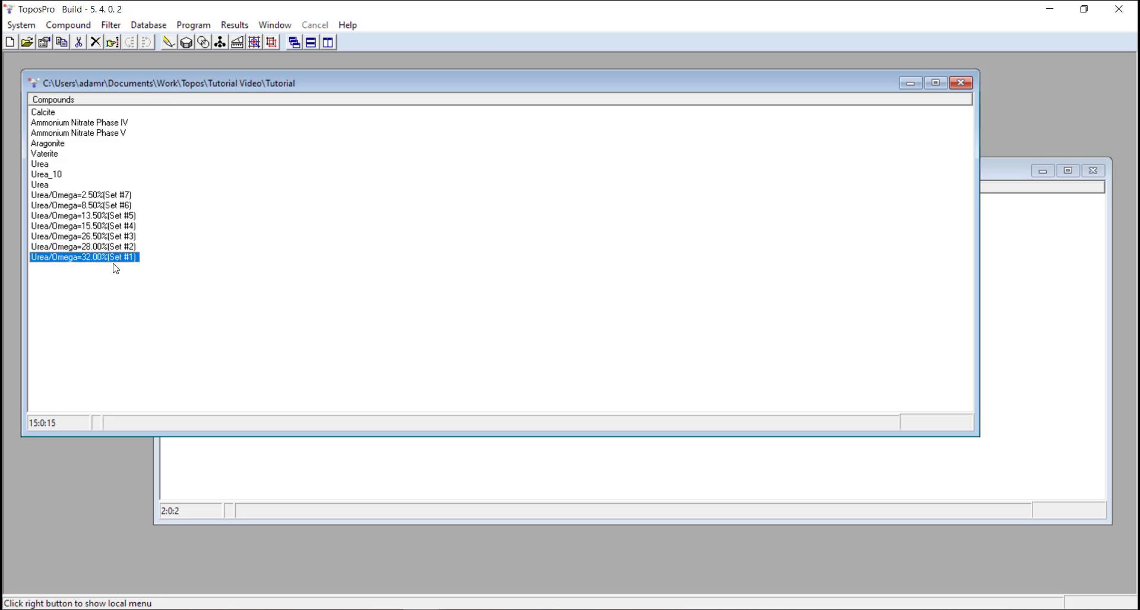
key(ctrl+i)
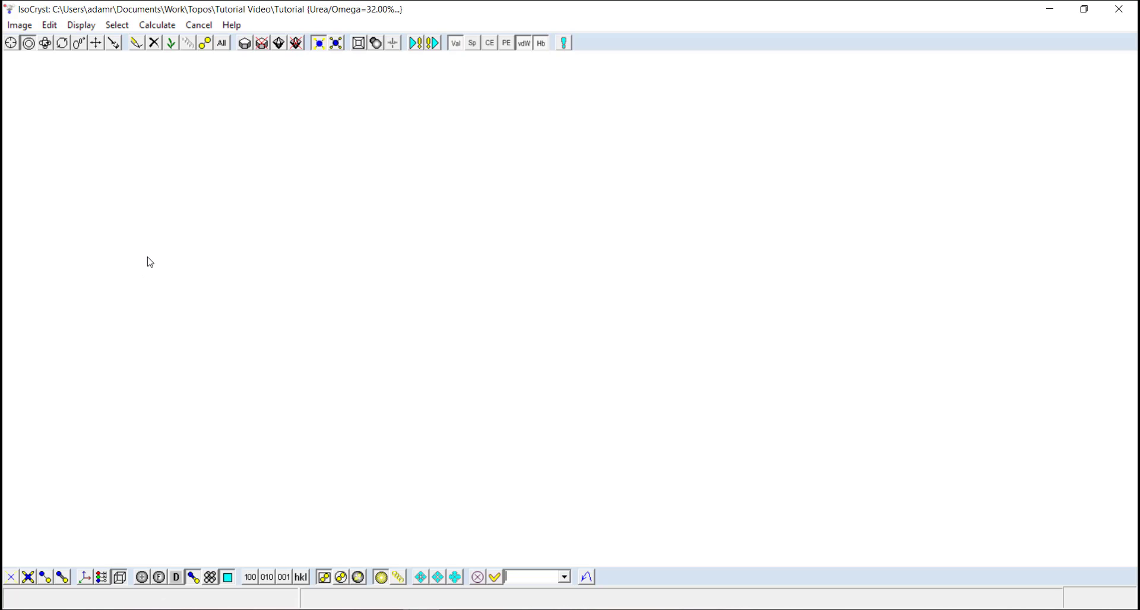
click(45, 42)
drag(118, 110, 291, 159)
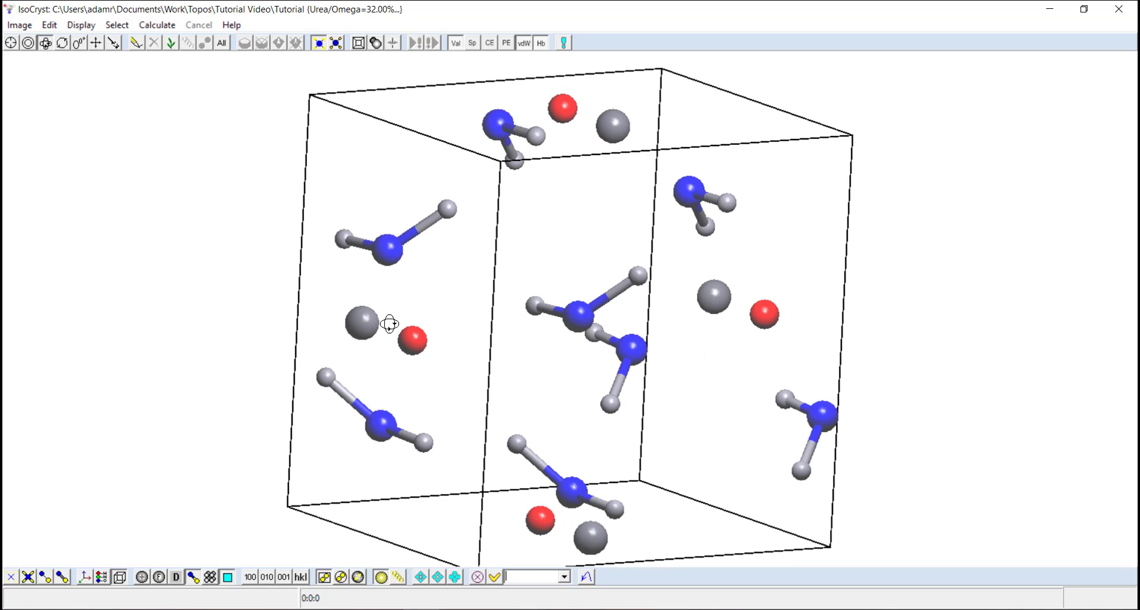
drag(406, 347, 514, 347)
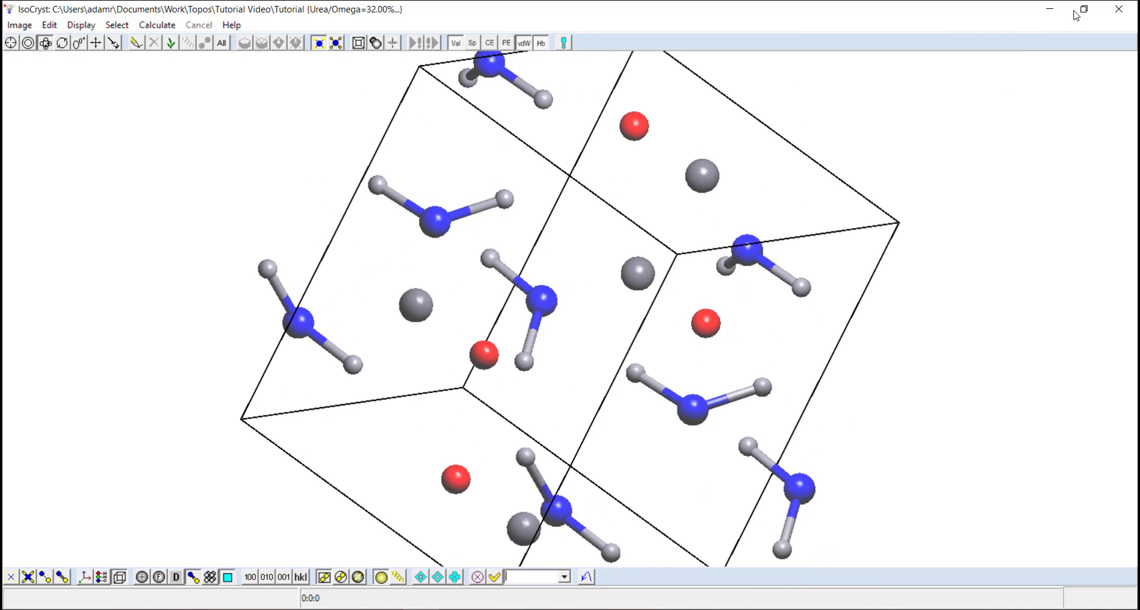
click(1118, 9)
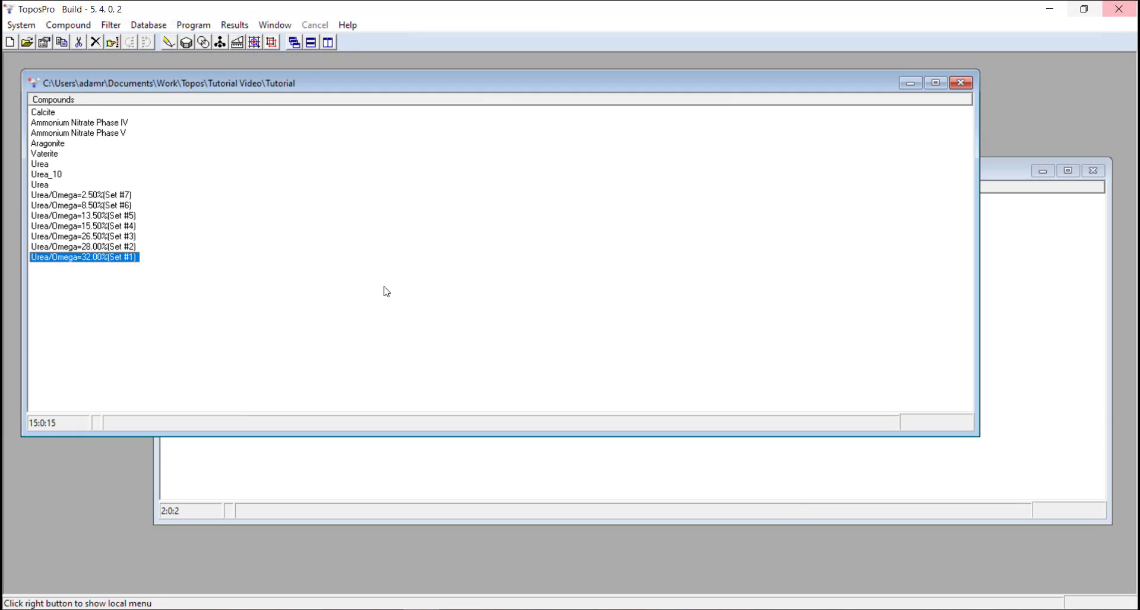
Step: Open ADS for Urea Set #7 to Set #4 and clear Central Atoms in its Continuous options
click(89, 218)
click(94, 225)
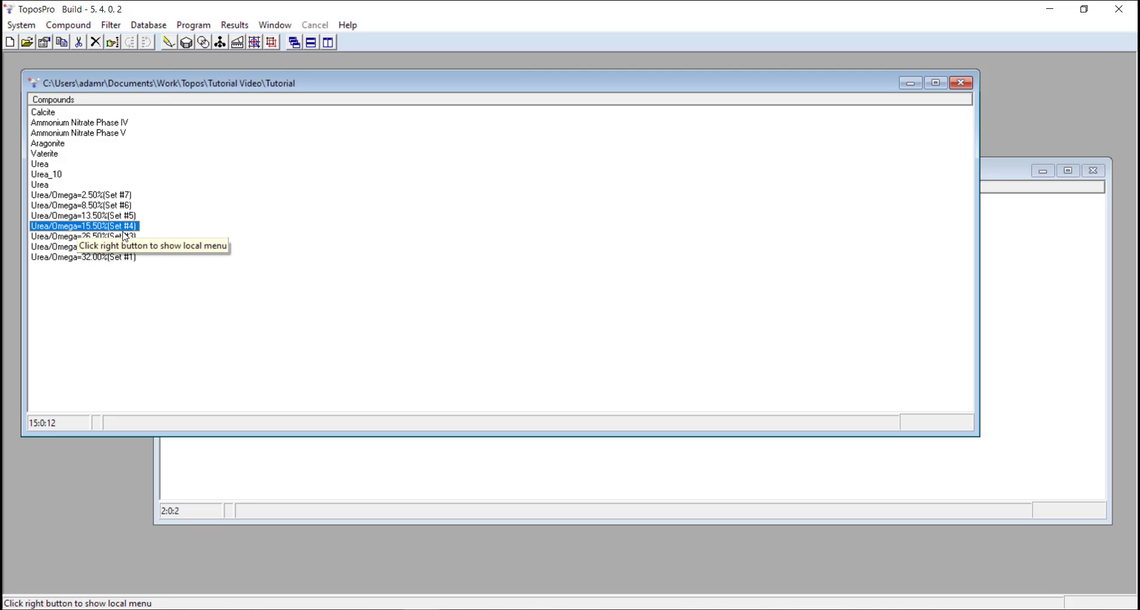
shift+click(75, 197)
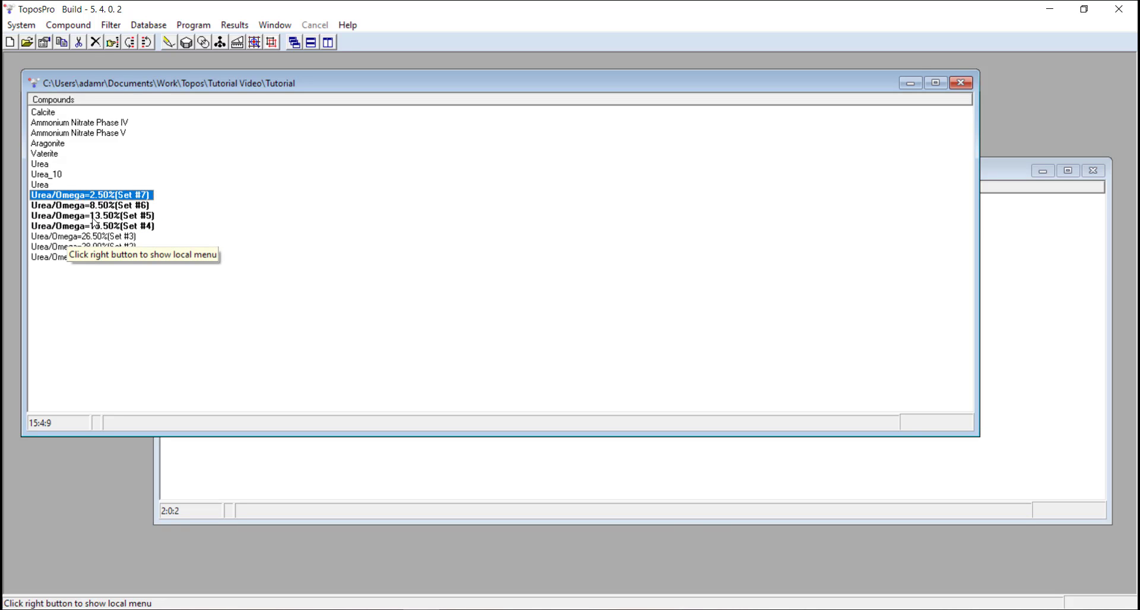
click(255, 43)
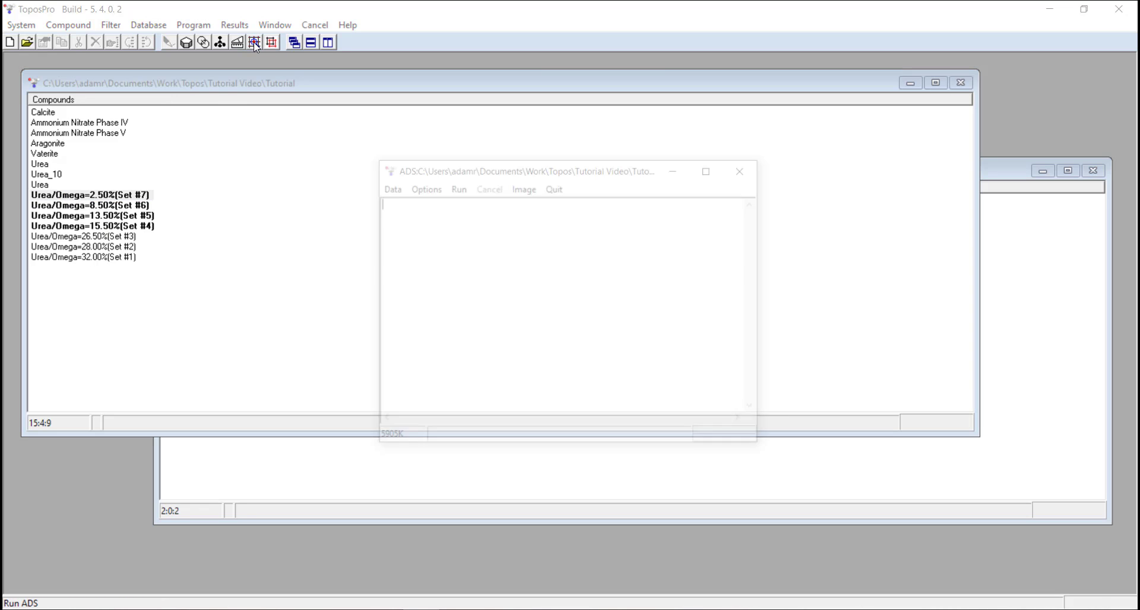
click(421, 189)
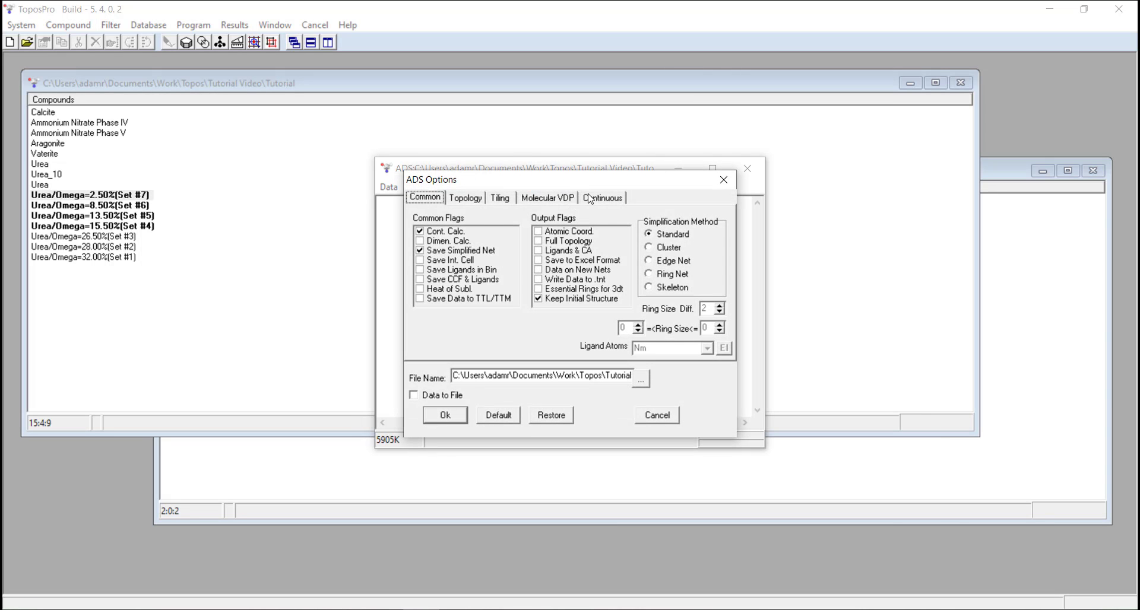
click(591, 198)
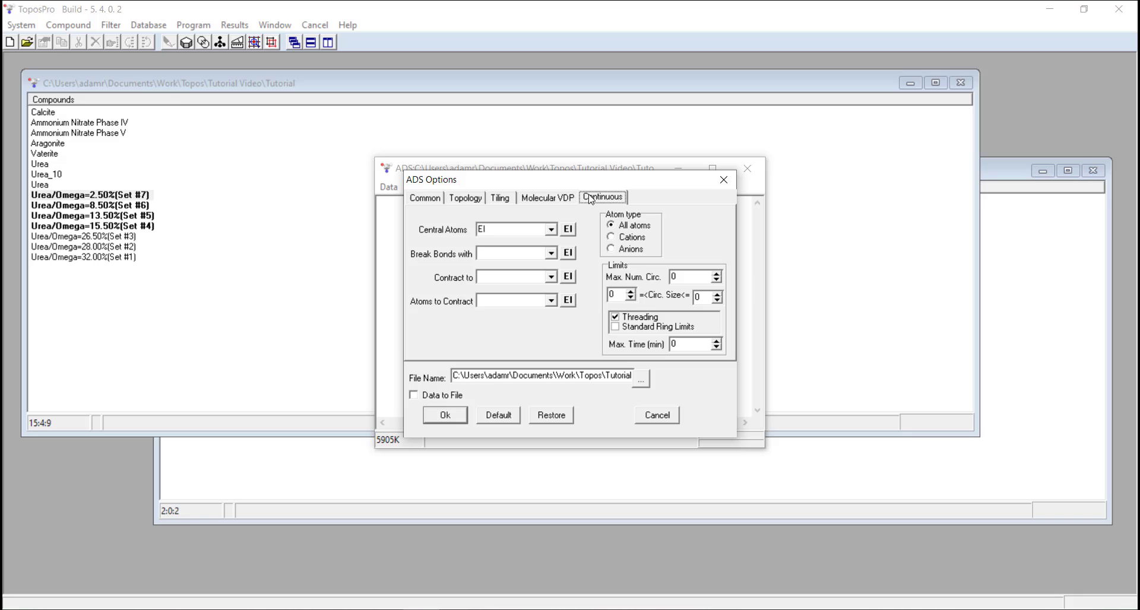
double_click(492, 227)
key(BackSpace)
click(448, 417)
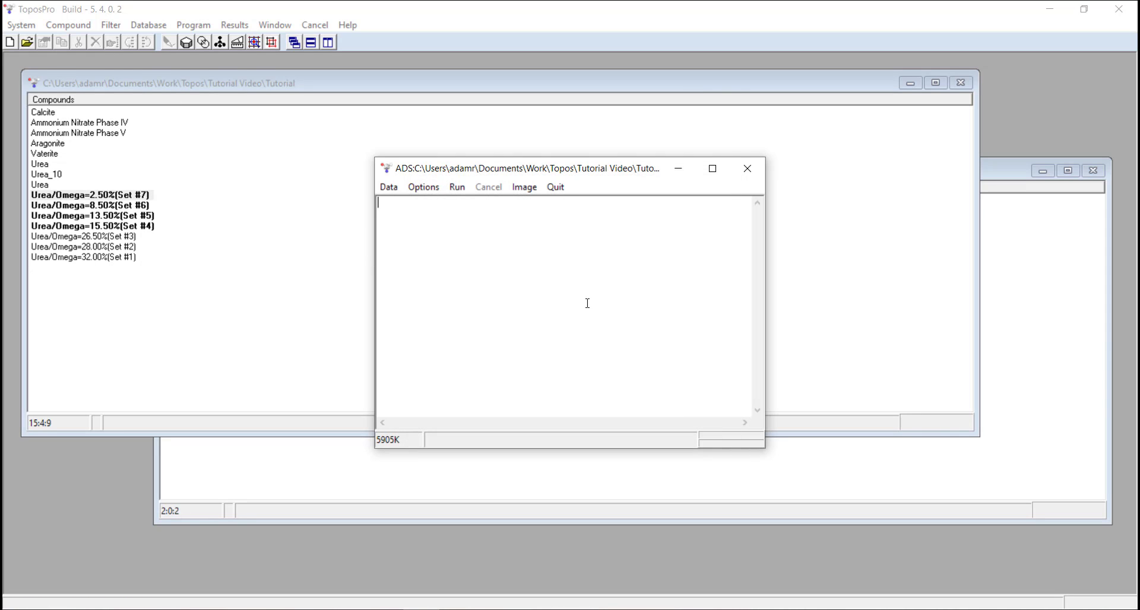
Step: Run the ADS calculation on the selected Urea sets and reload the Tutorial_c database
click(461, 189)
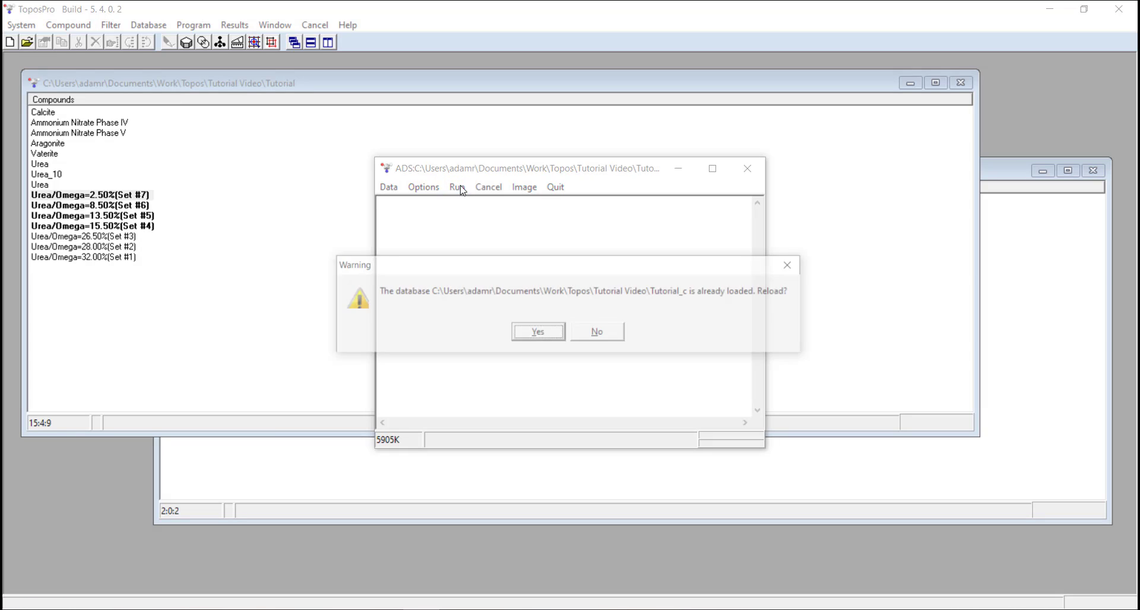
click(541, 332)
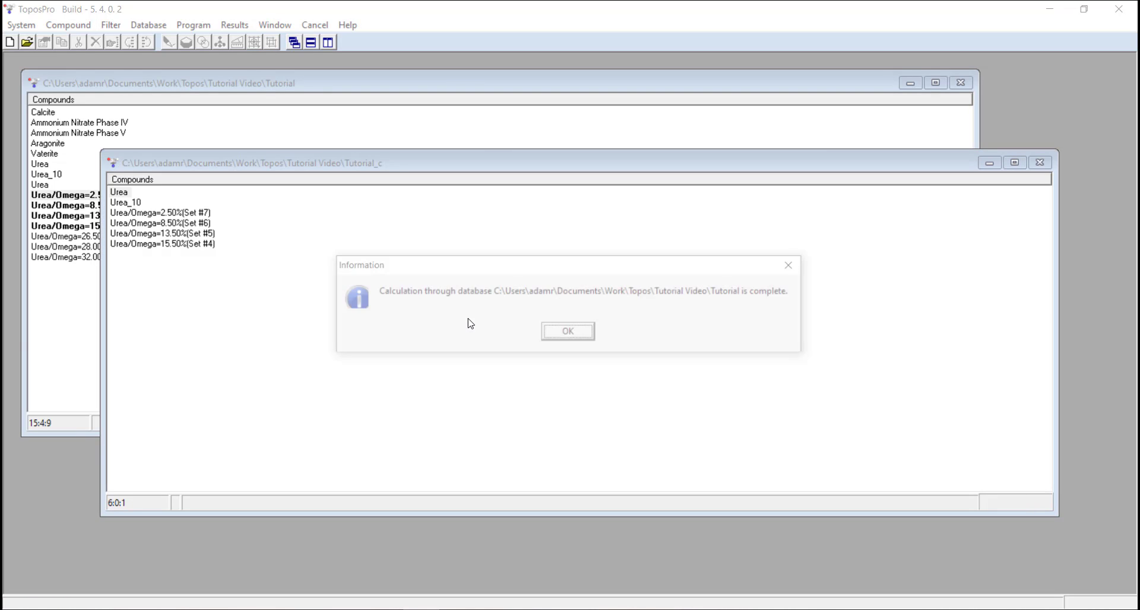
click(569, 331)
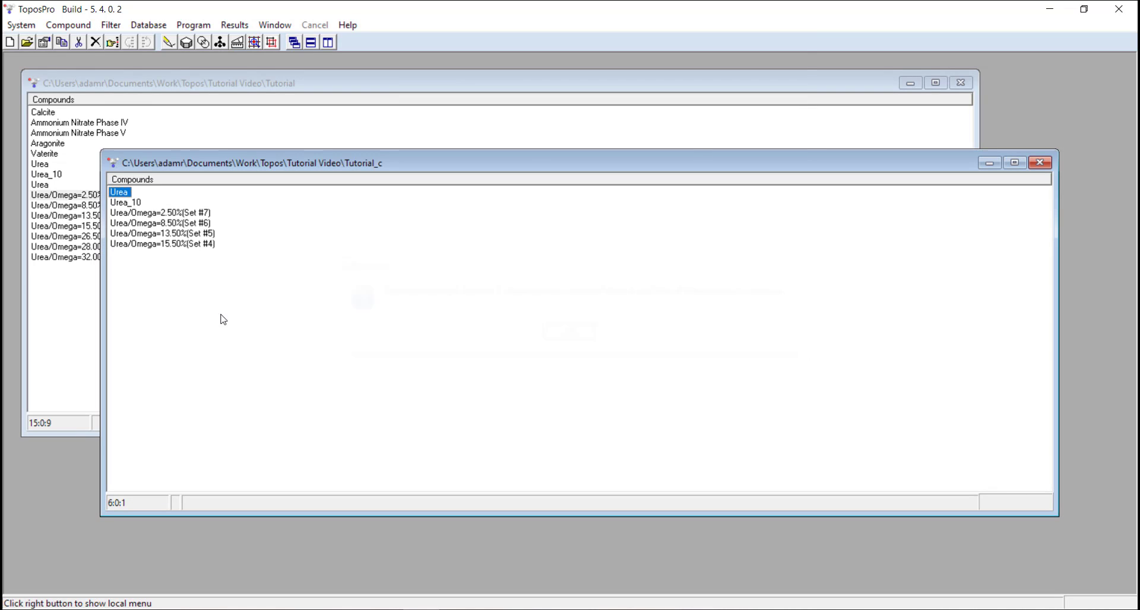
Step: View the simplified net data of Urea Set #7 and Set #6 in Tutorial_c to check their molecular coordination
click(162, 215)
right_click(160, 216)
click(178, 219)
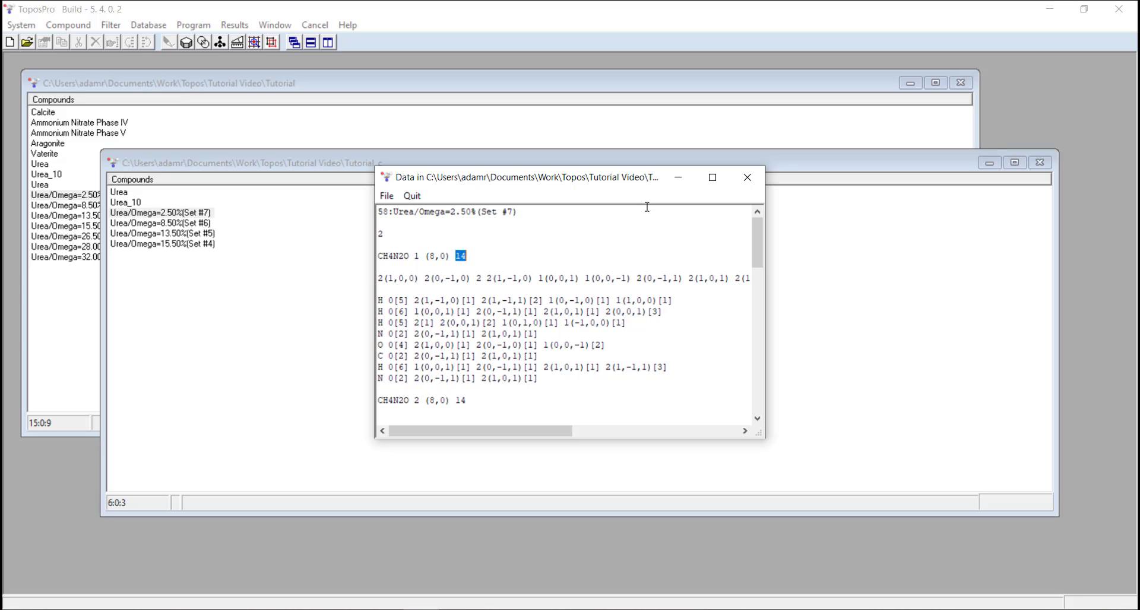
click(747, 178)
click(204, 225)
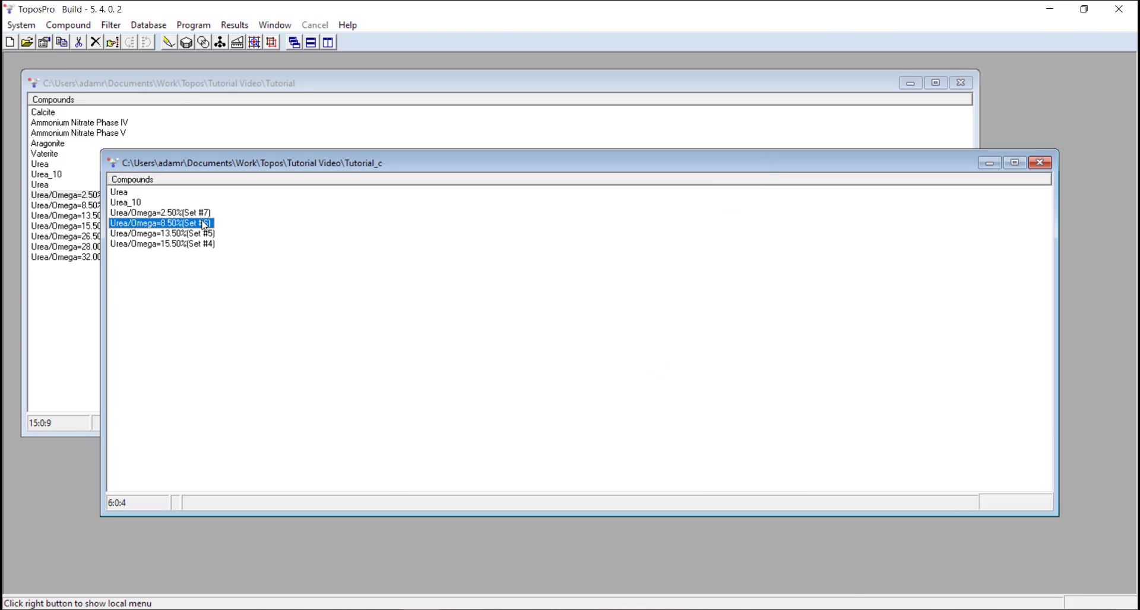
right_click(168, 225)
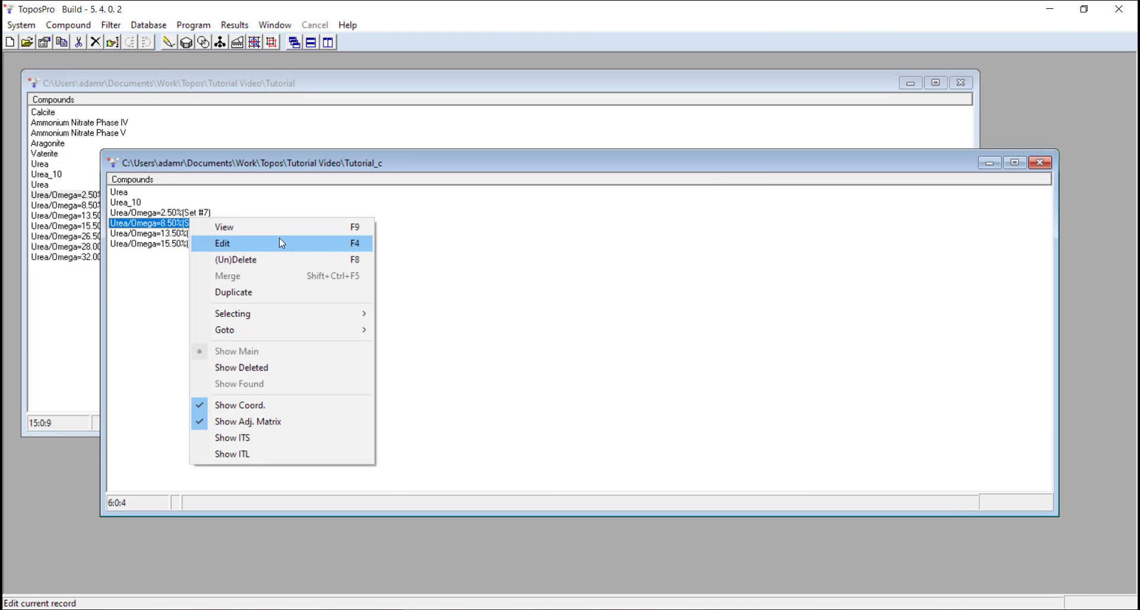
click(278, 227)
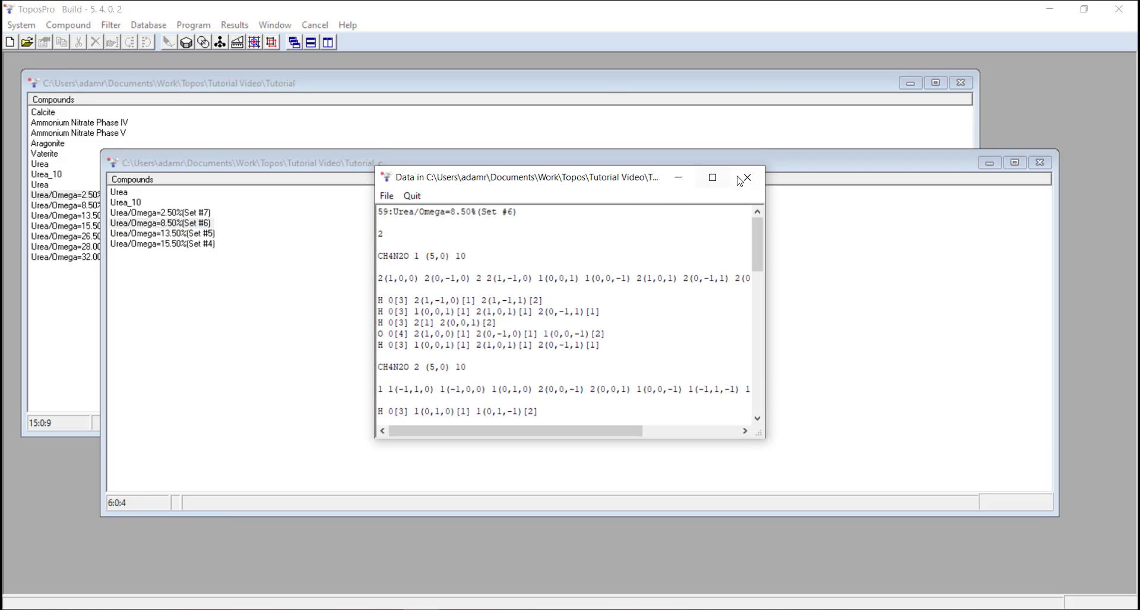
click(747, 178)
Step: View the simplified net data of Urea Set #5 and Set #4 in Tutorial_c to check their molecular coordination
click(129, 234)
right_click(131, 233)
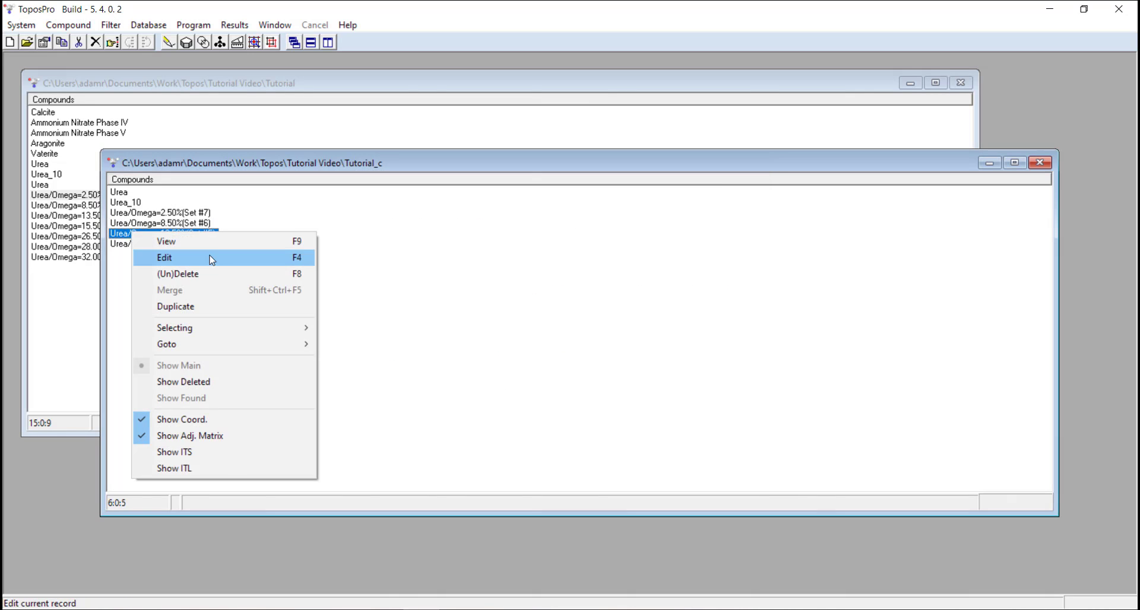
click(210, 241)
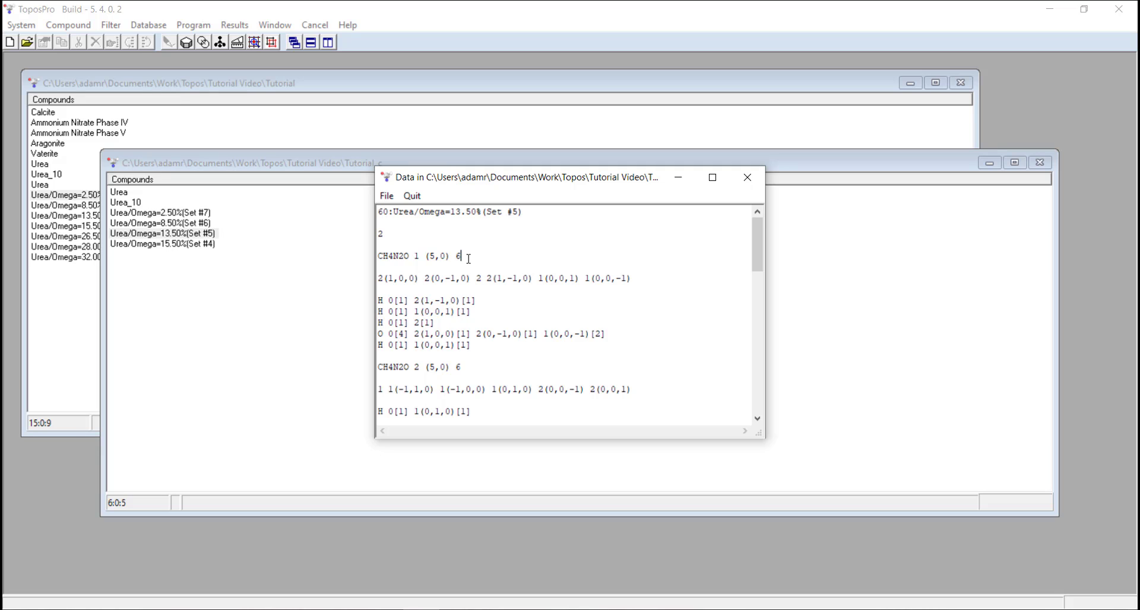
click(749, 179)
click(193, 244)
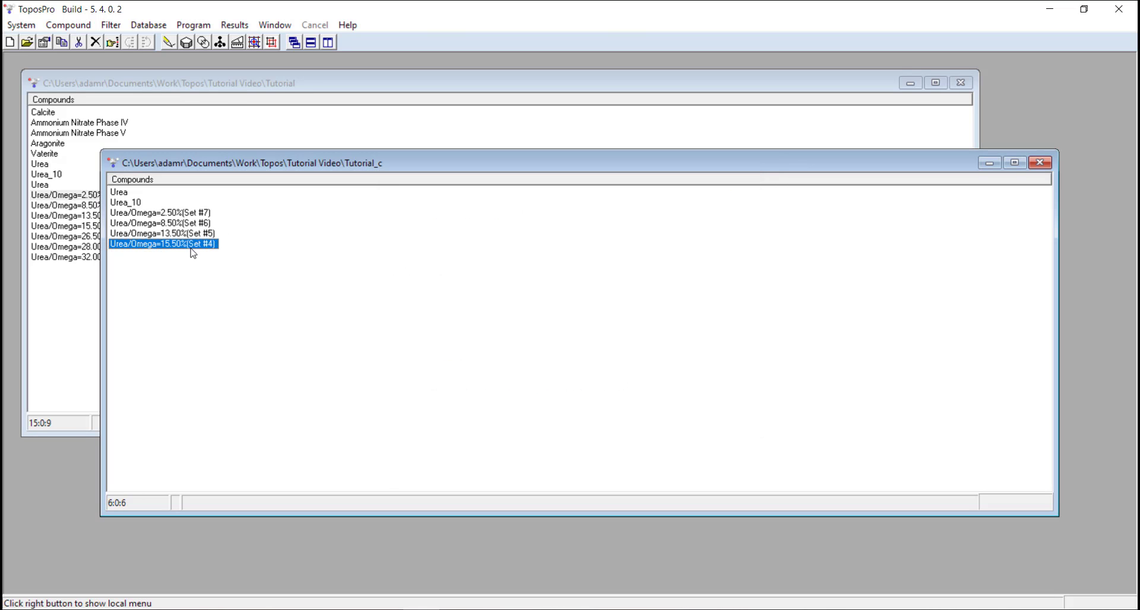
right_click(194, 241)
click(268, 251)
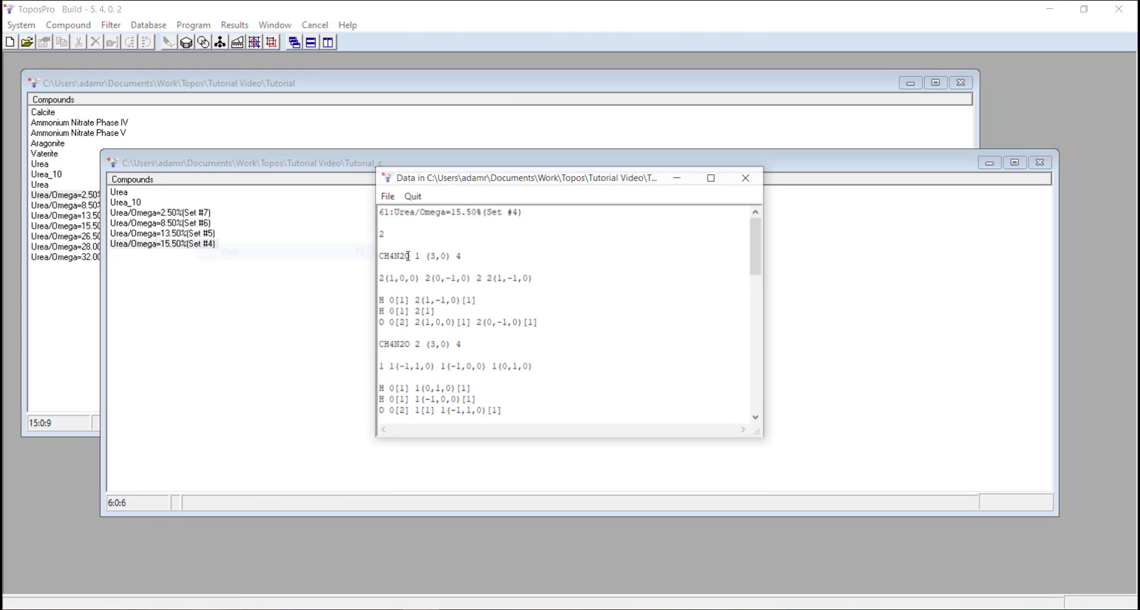
drag(463, 257, 446, 260)
click(481, 257)
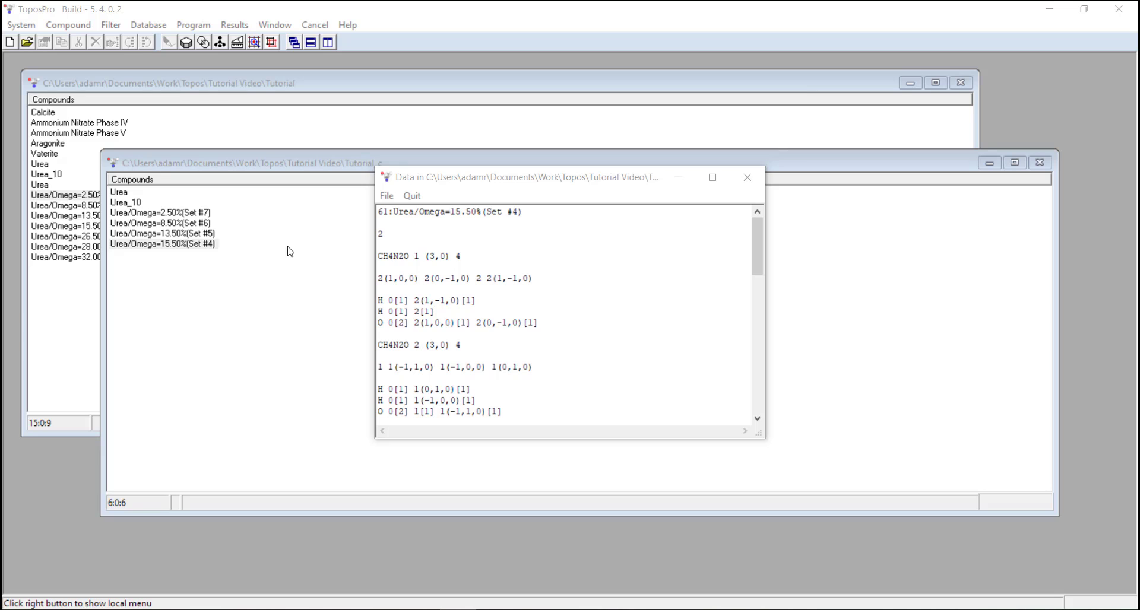
click(747, 178)
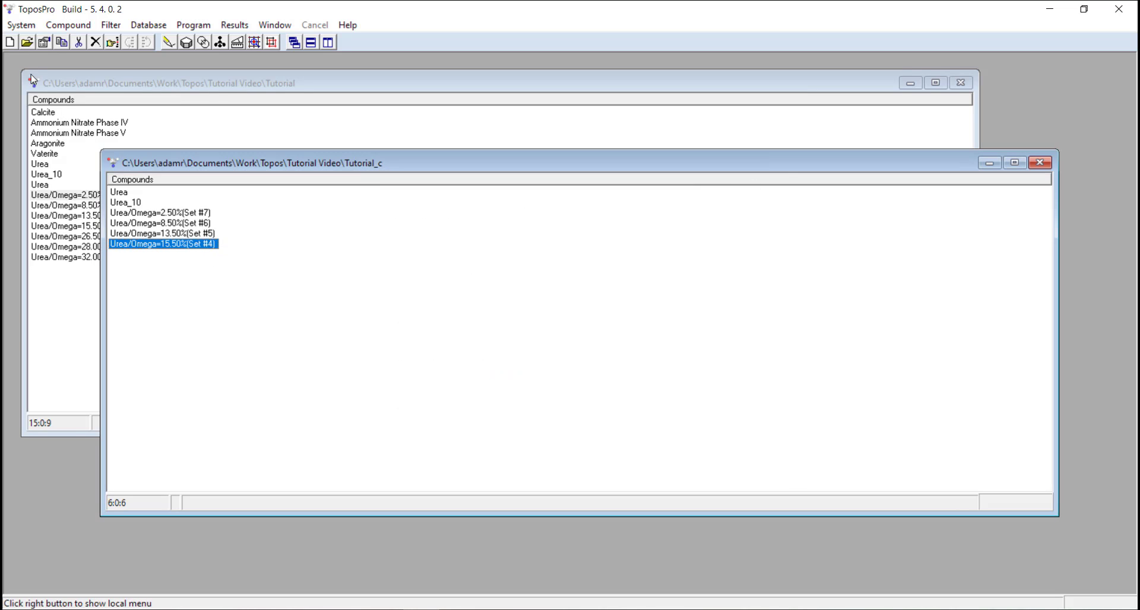
Step: Apply the TOPOS output parameters with Crystal Growth as the format and output to Multiple Files
click(7, 26)
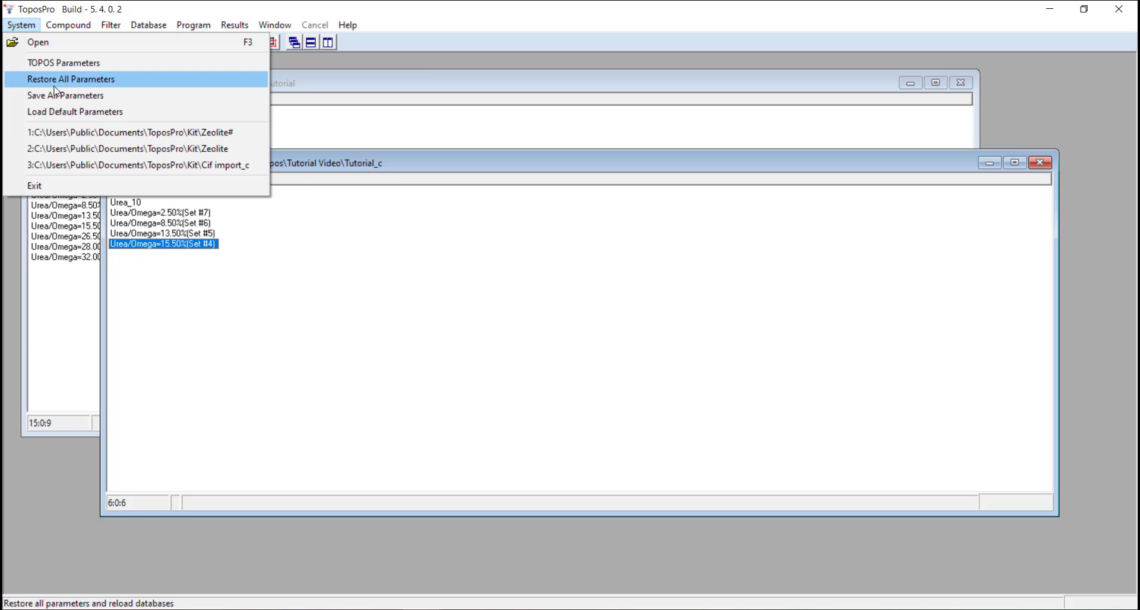
click(63, 63)
click(544, 212)
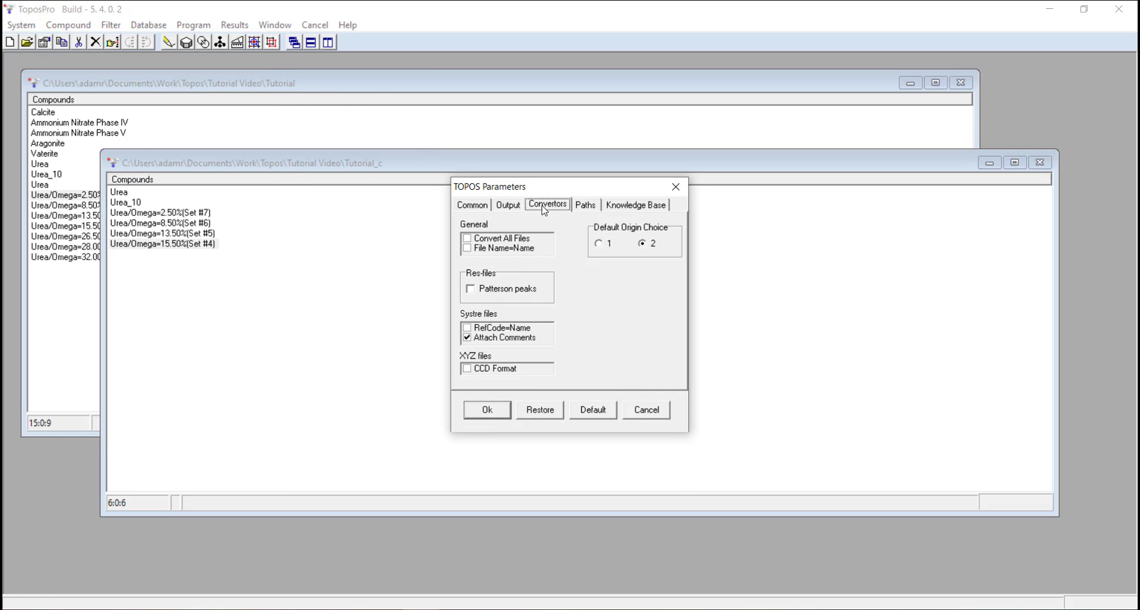
click(527, 207)
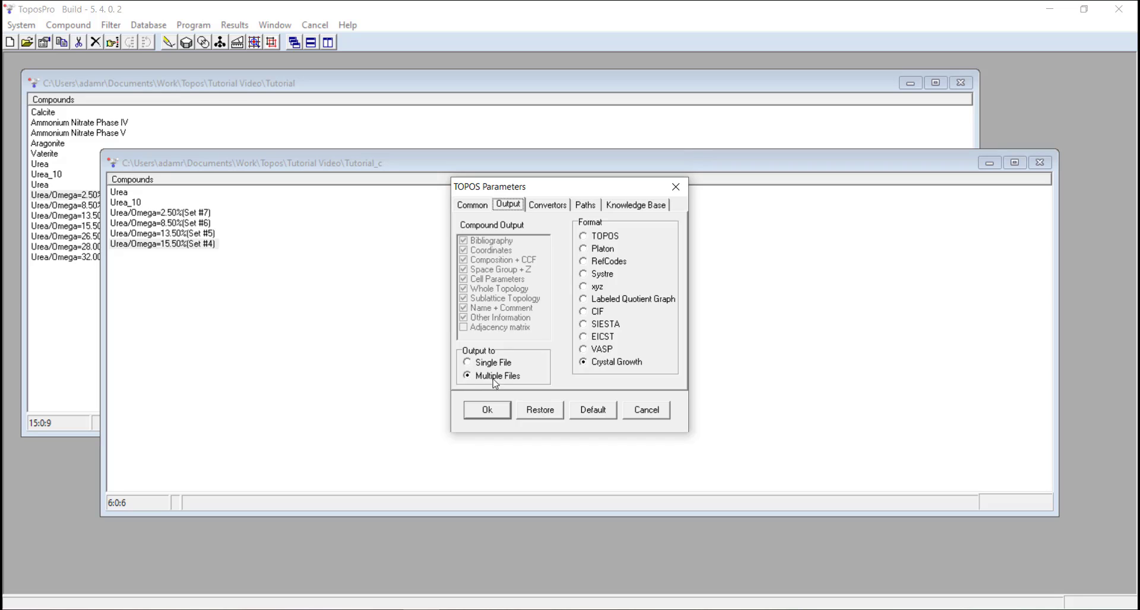
click(499, 414)
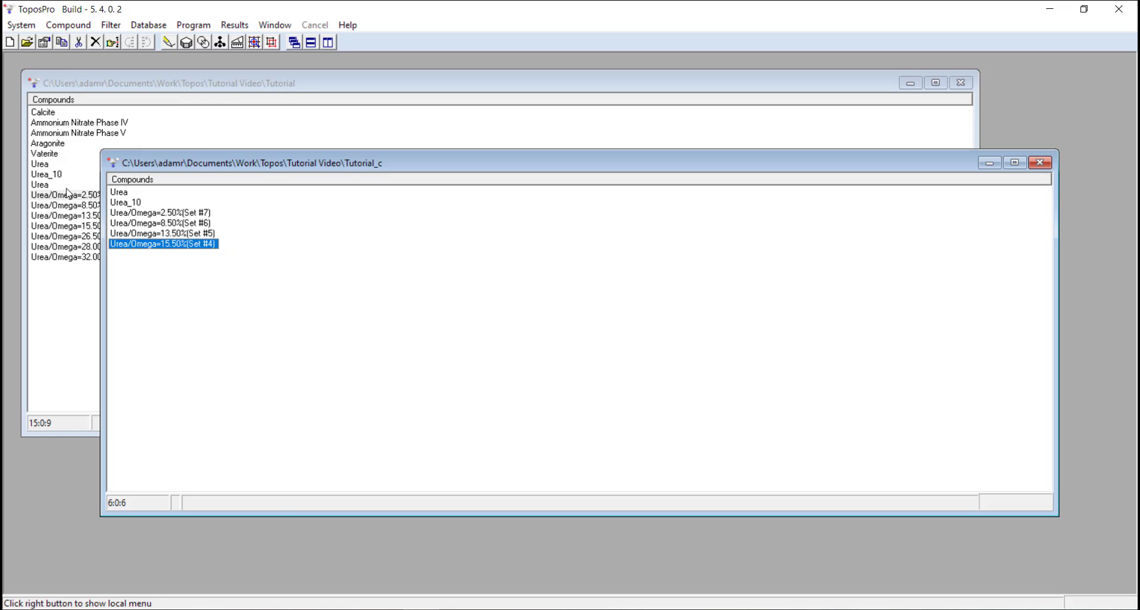
Step: Export the nets of Urea Sets #7 to #4 from Tutorial_c into the Tutorial Video folder
shift+click(175, 213)
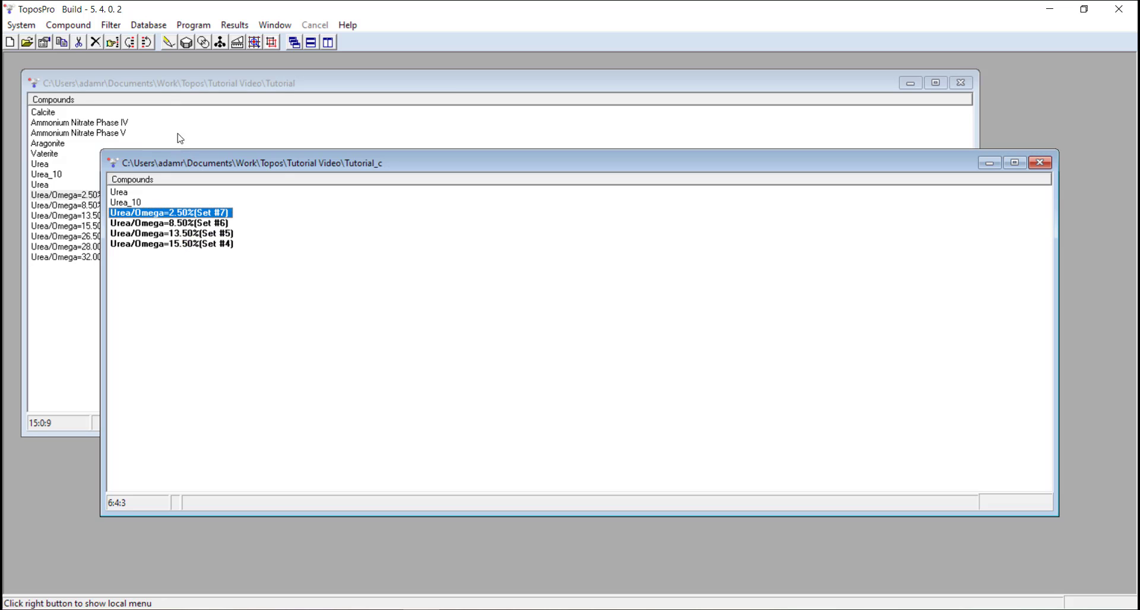
click(148, 24)
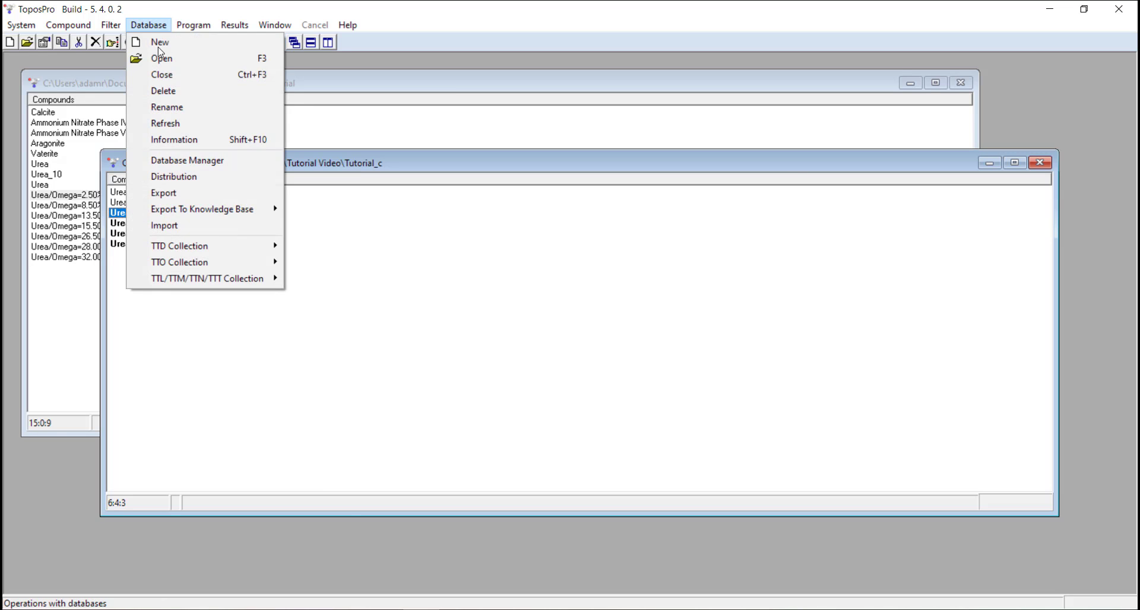
click(180, 201)
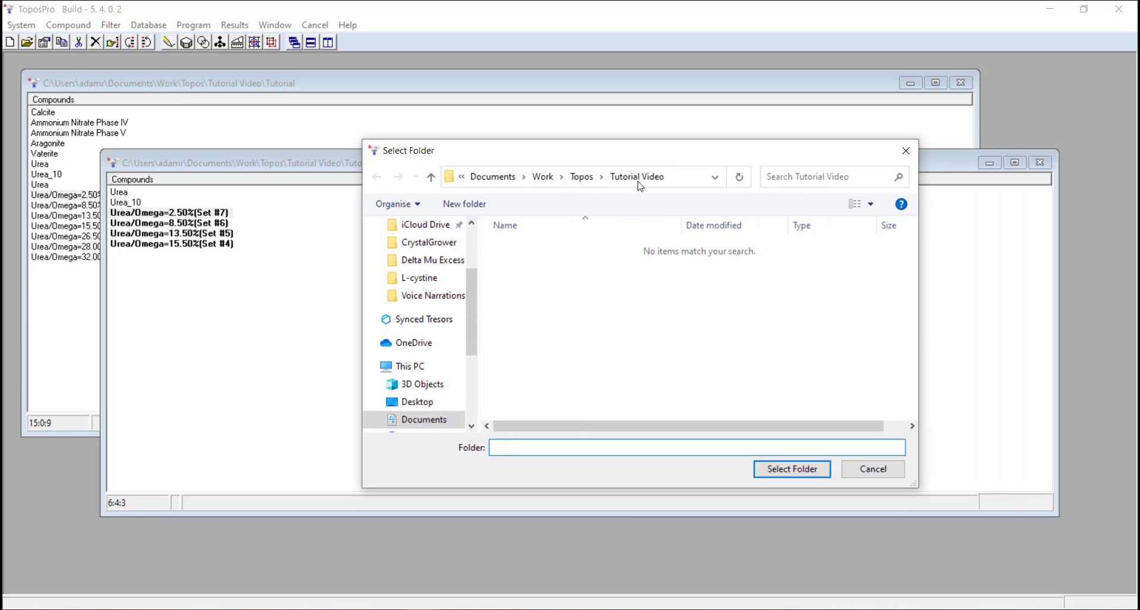
click(774, 470)
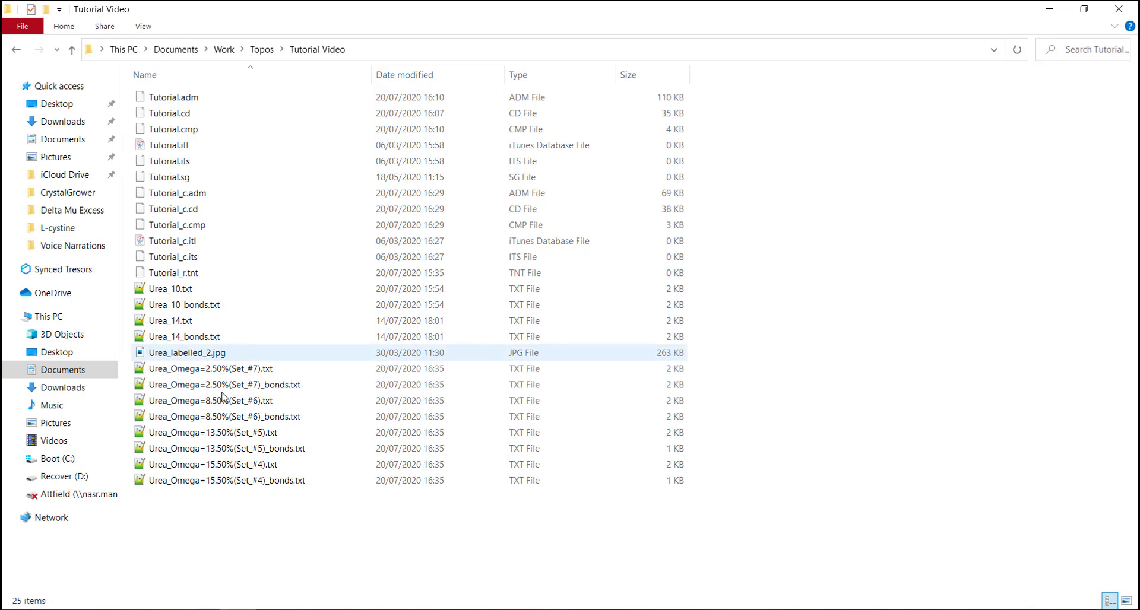
Step: Open the eight exported Urea_Omega text files for Sets #7 to #4 in Notepad++
click(249, 368)
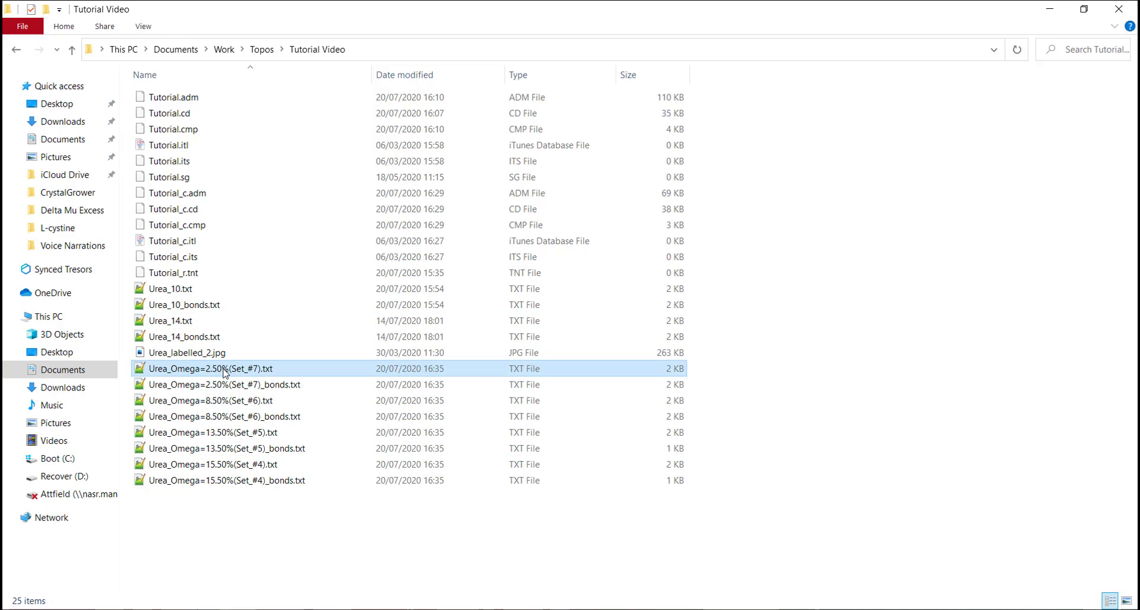
shift+click(254, 482)
right_click(254, 484)
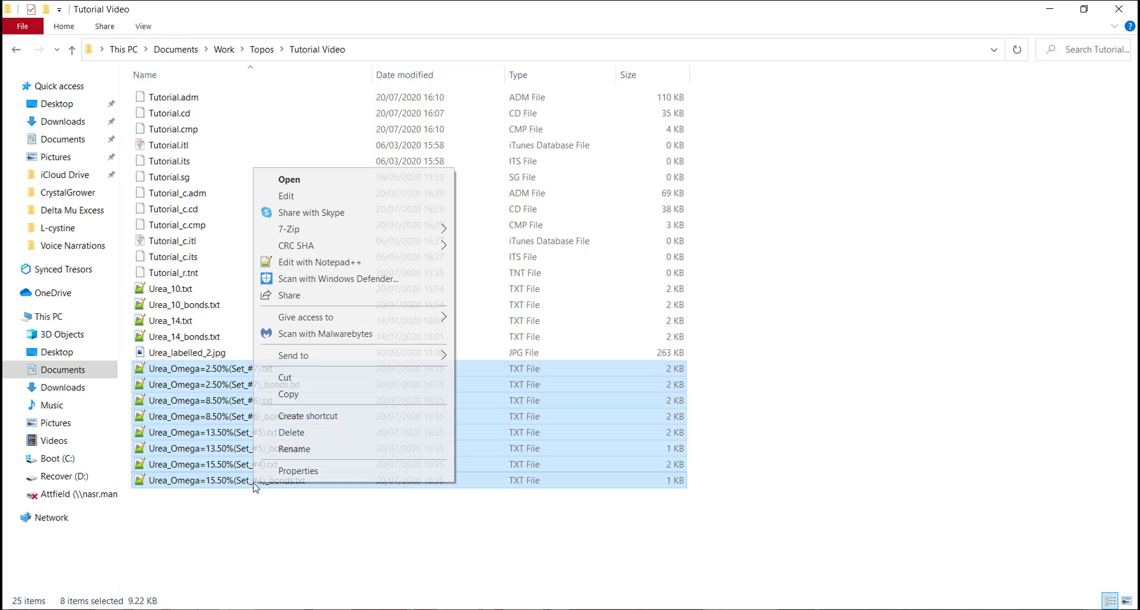
key(Return)
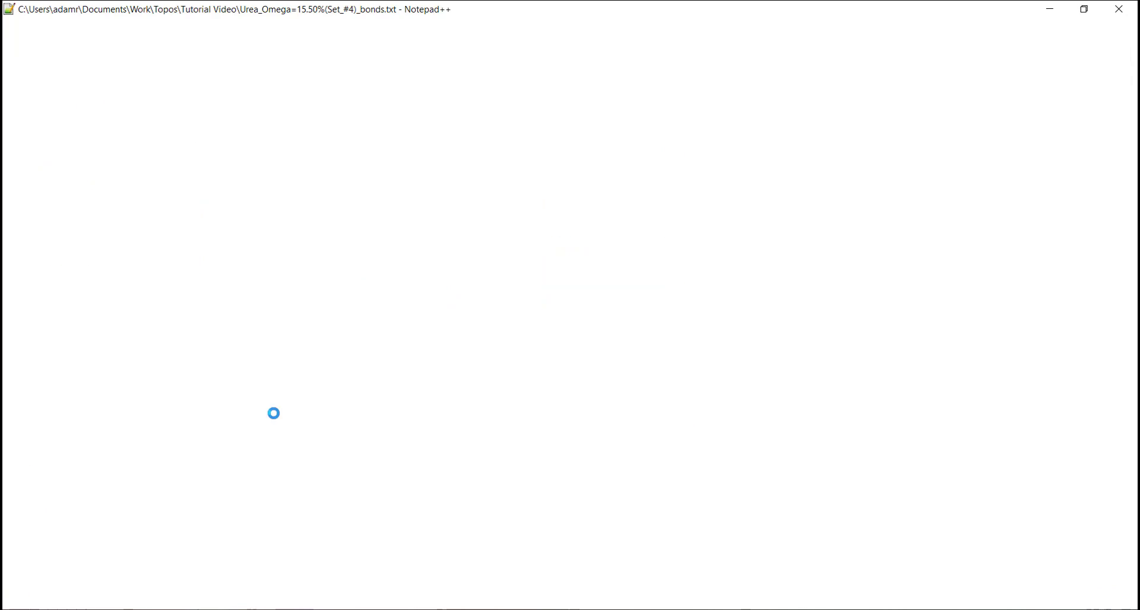
Step: Inspect the exported Set #5 net and bonds files and the Set #4 net file, and return to TopoPro
click(844, 61)
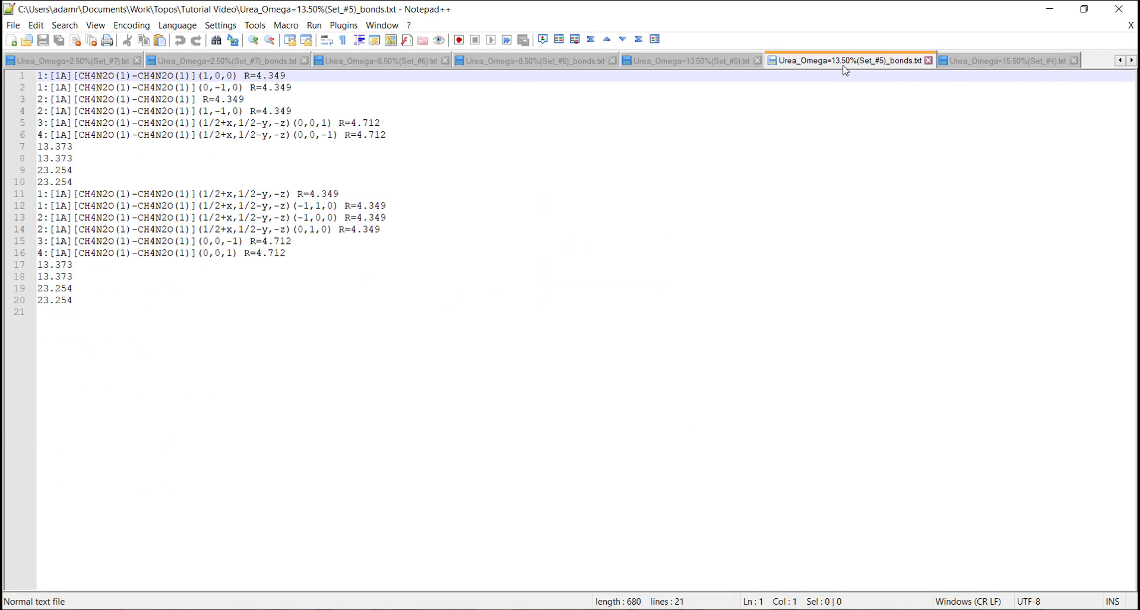
click(1005, 61)
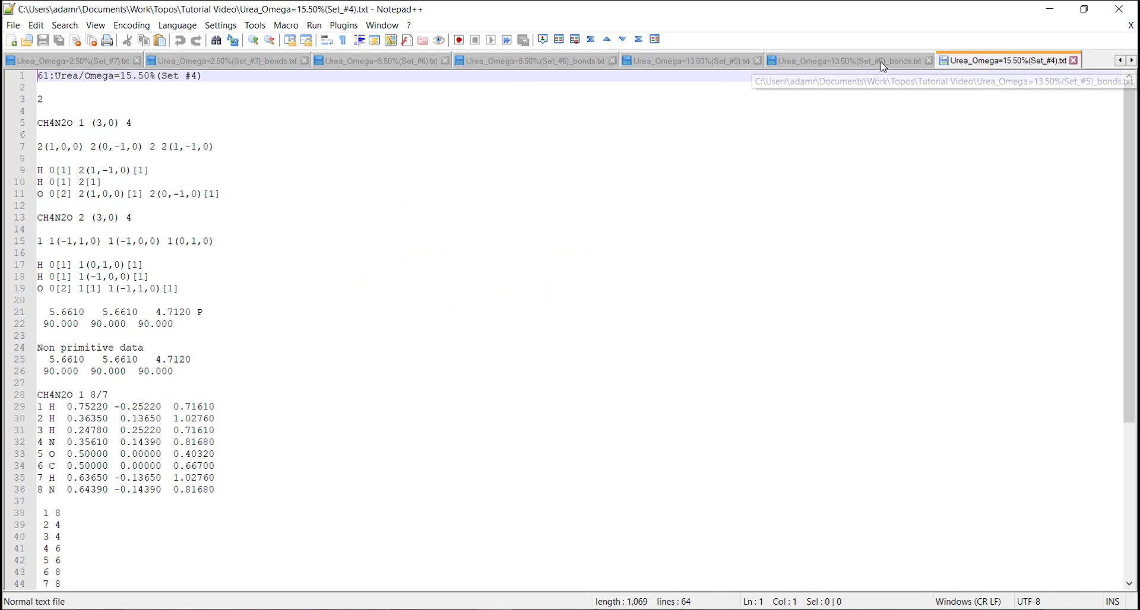
click(865, 63)
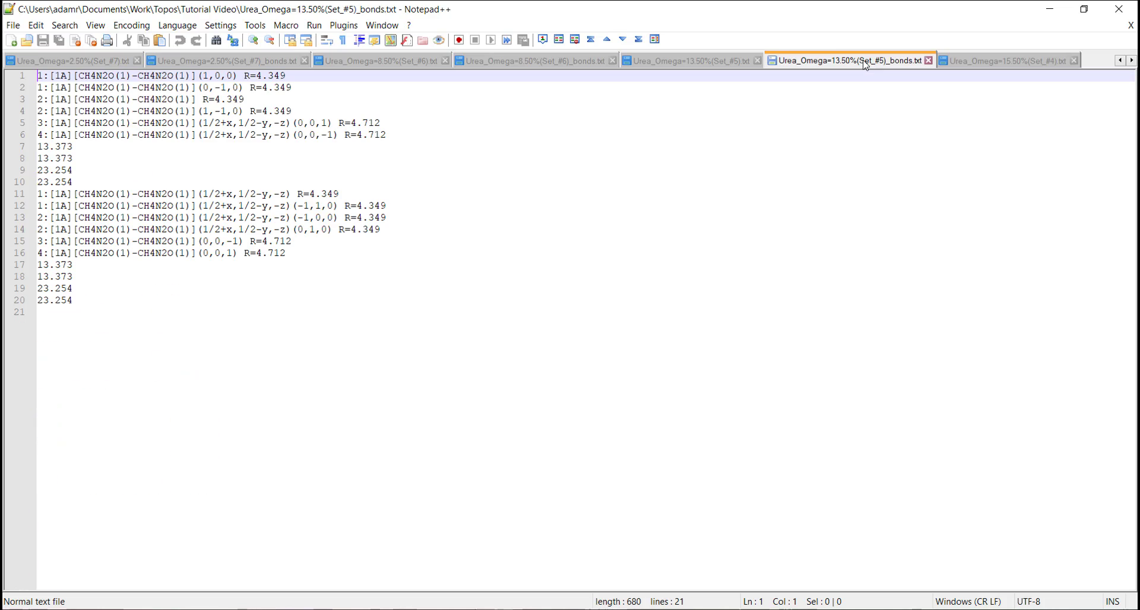
click(709, 63)
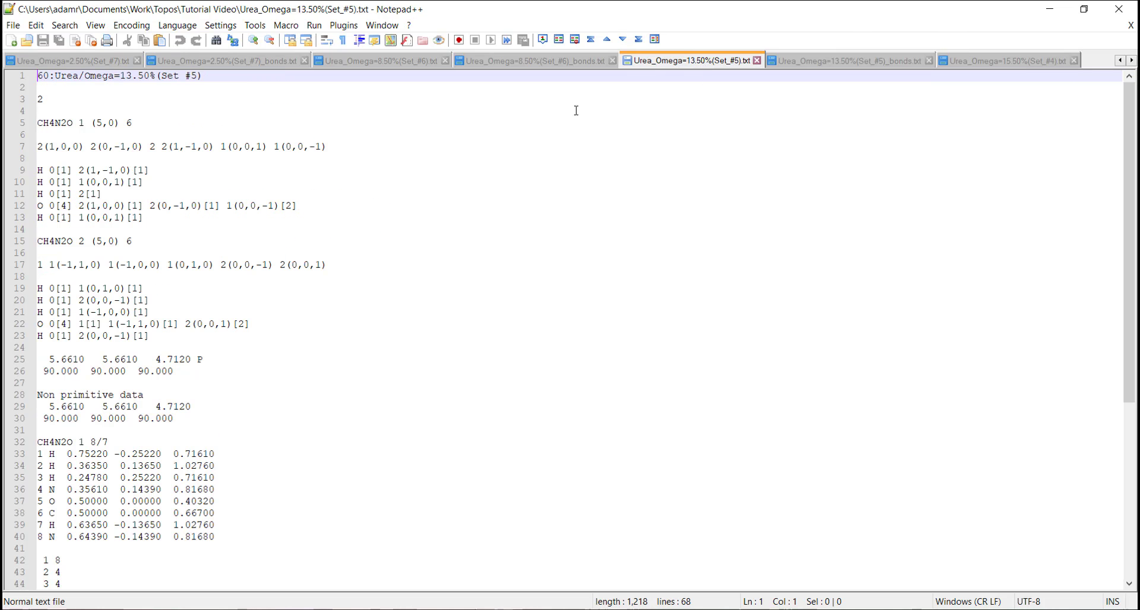
click(806, 62)
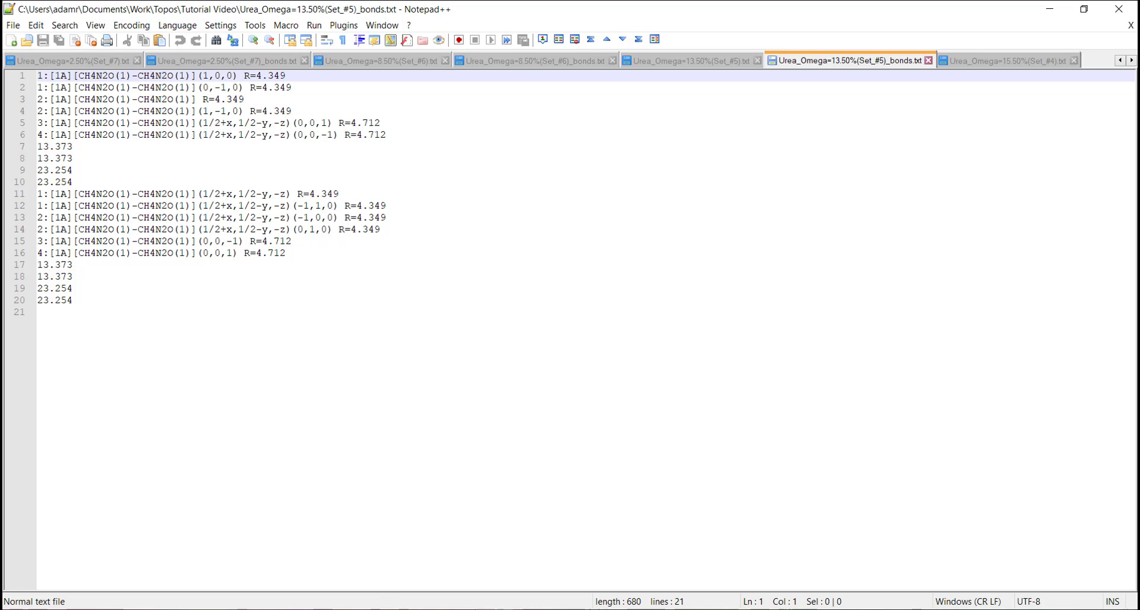
click(419, 609)
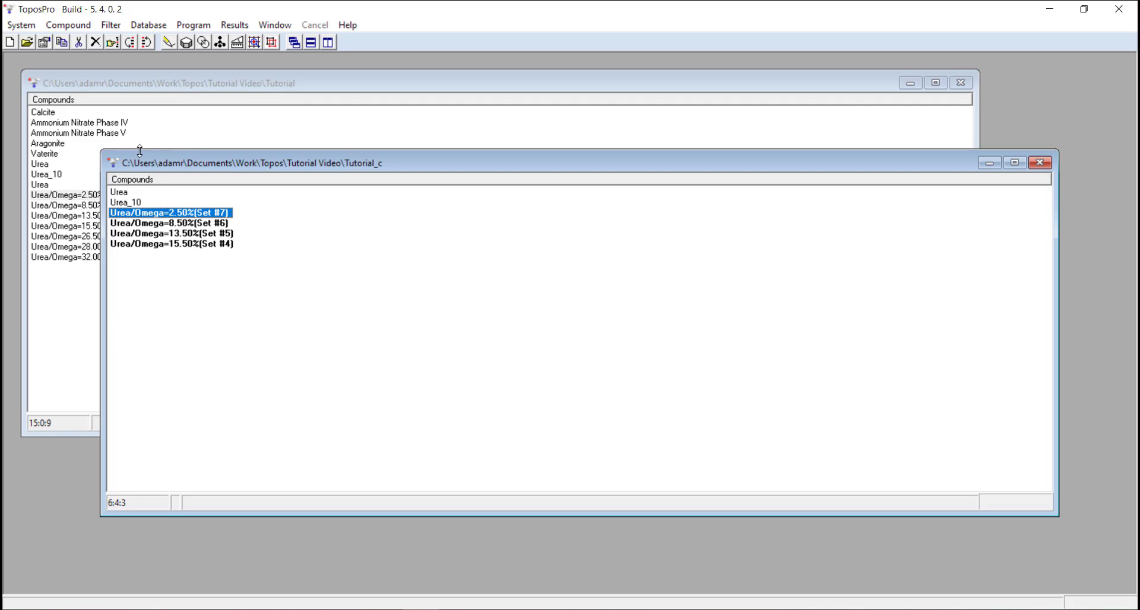
drag(177, 167, 188, 169)
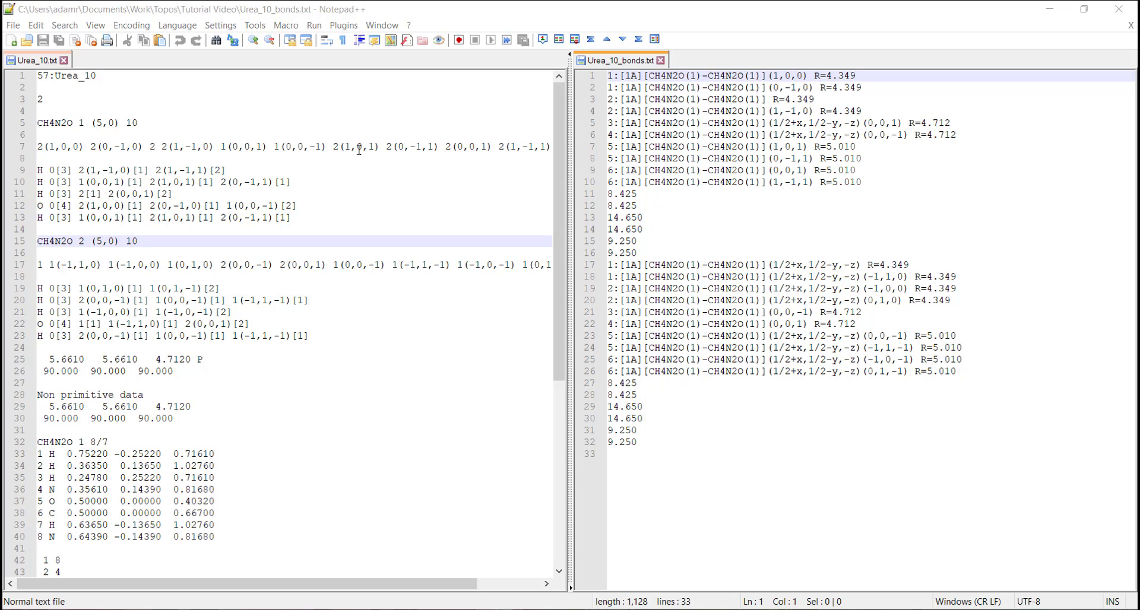
Step: Mark the interaction numbers on the first ten lines of Urea_10_bonds.txt in Notepad++ to examine the bond numbering
click(610, 77)
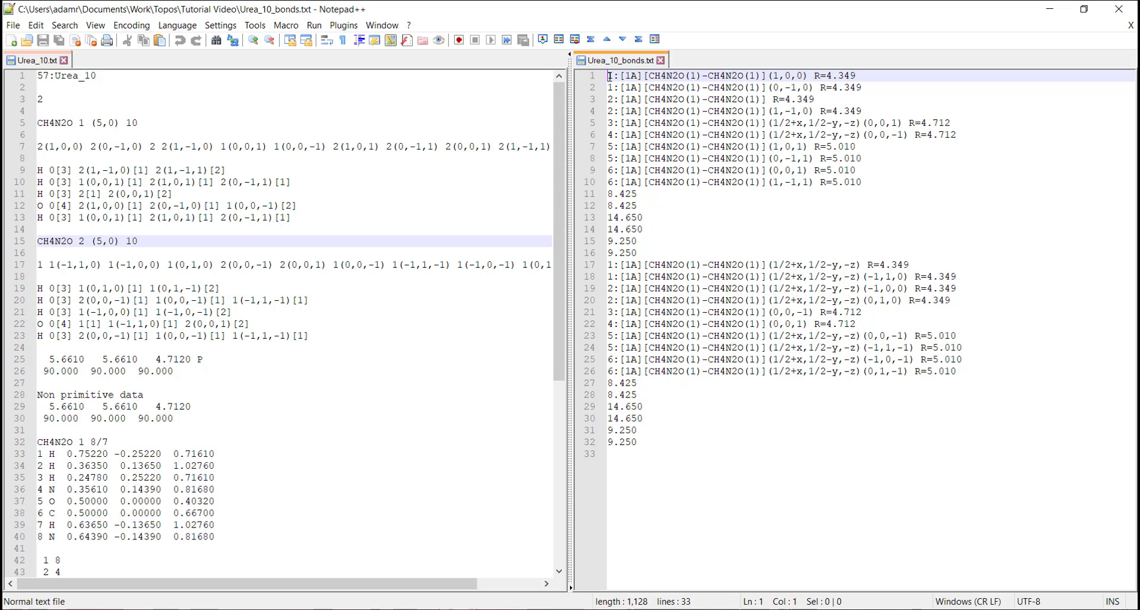
alt+shift+click(615, 182)
click(666, 136)
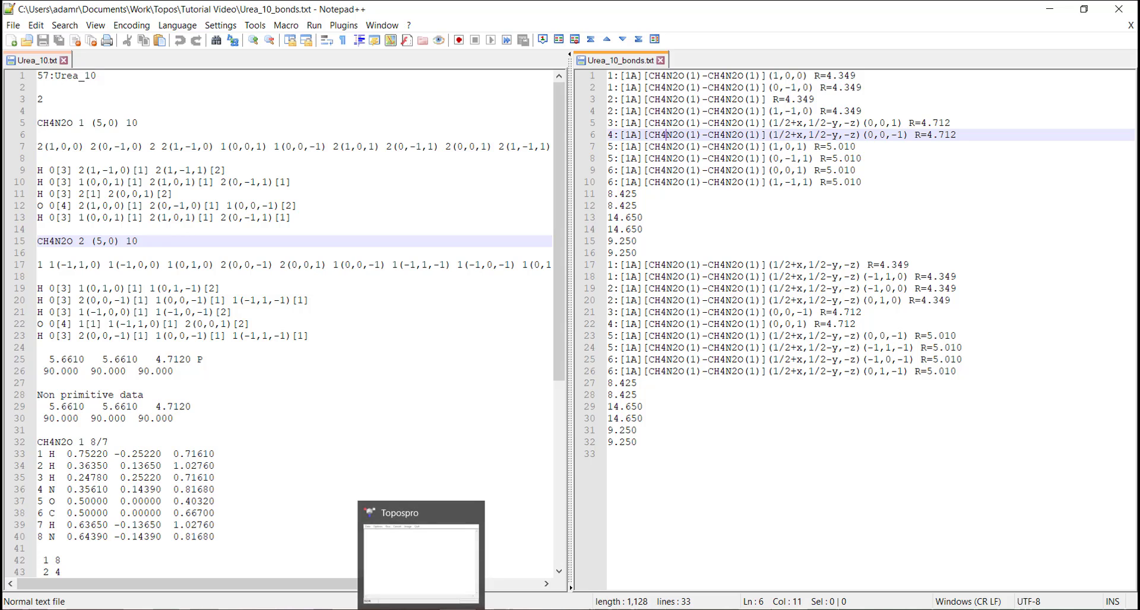
Step: Switch back to TopoPro and open Urea_10 from the Tutorial_c database in IsoCryst
click(422, 609)
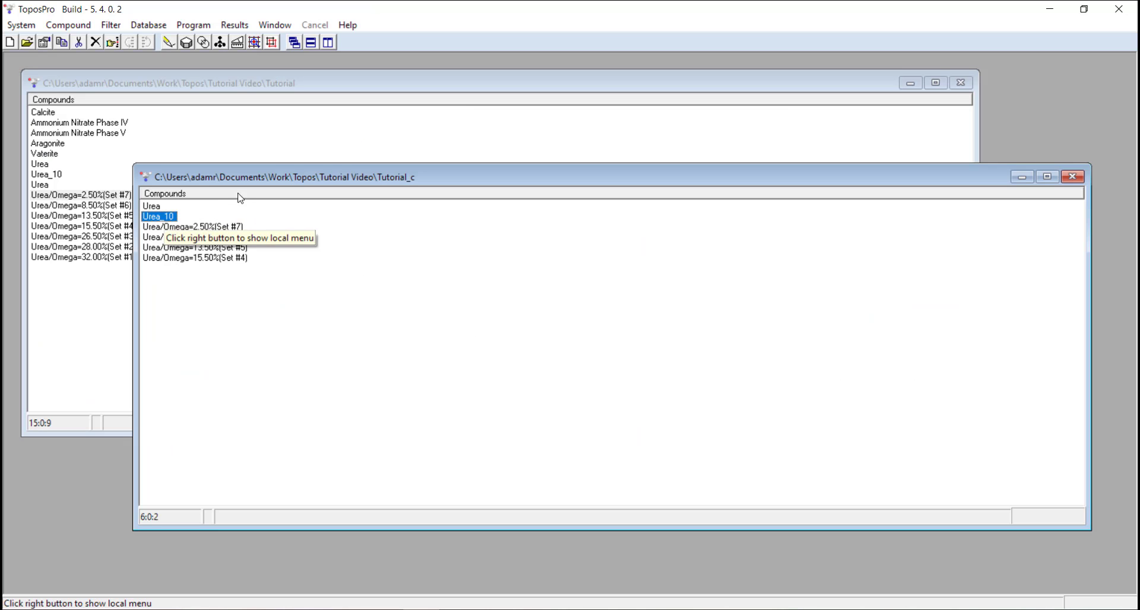
drag(238, 178, 250, 184)
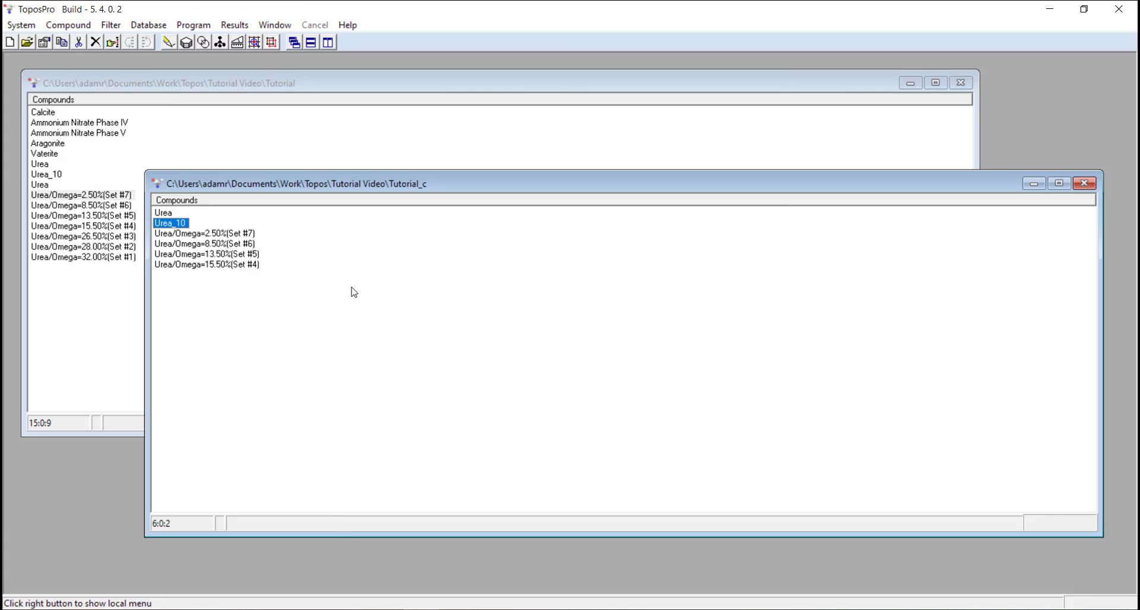
key(Return)
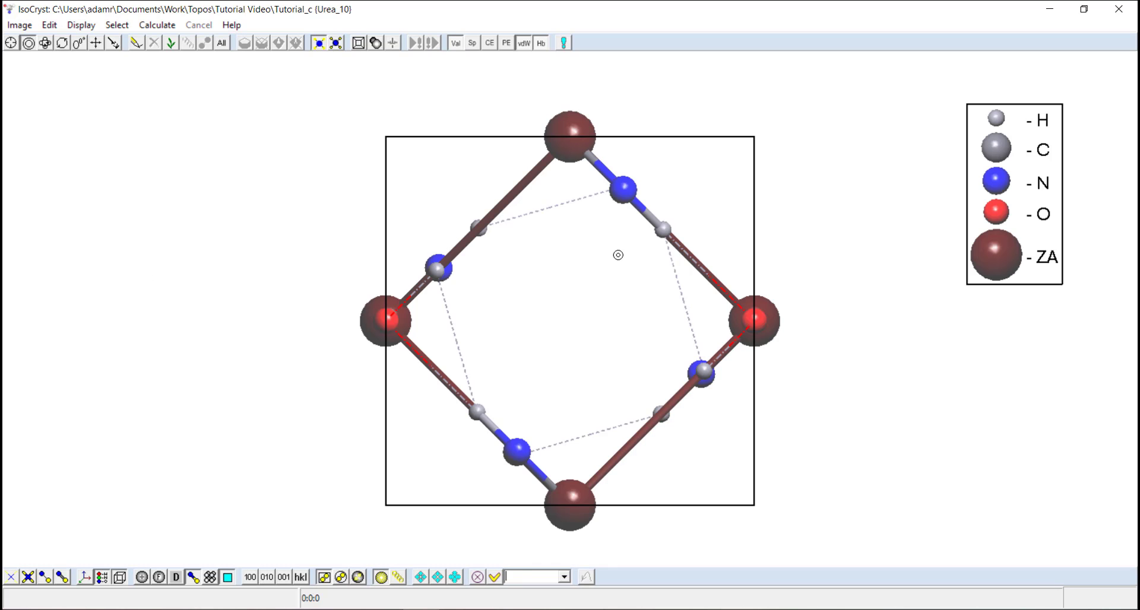
Step: Highlight all ZA centroids of the Urea_10 structure, clear the selection and orbit the model to examine how they connect
click(746, 333)
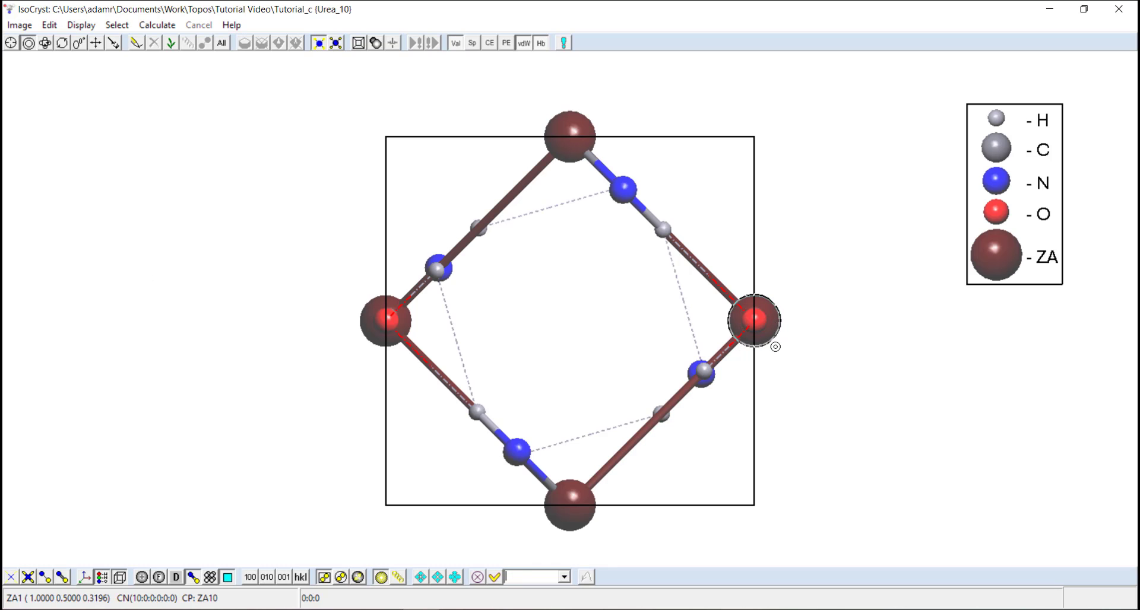
click(999, 248)
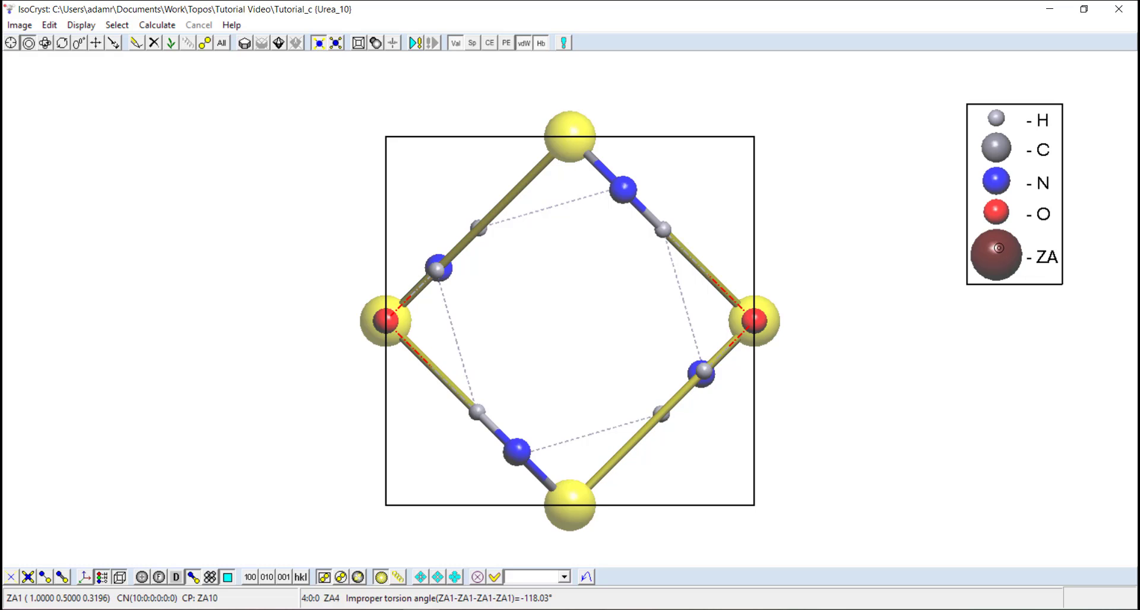
click(855, 325)
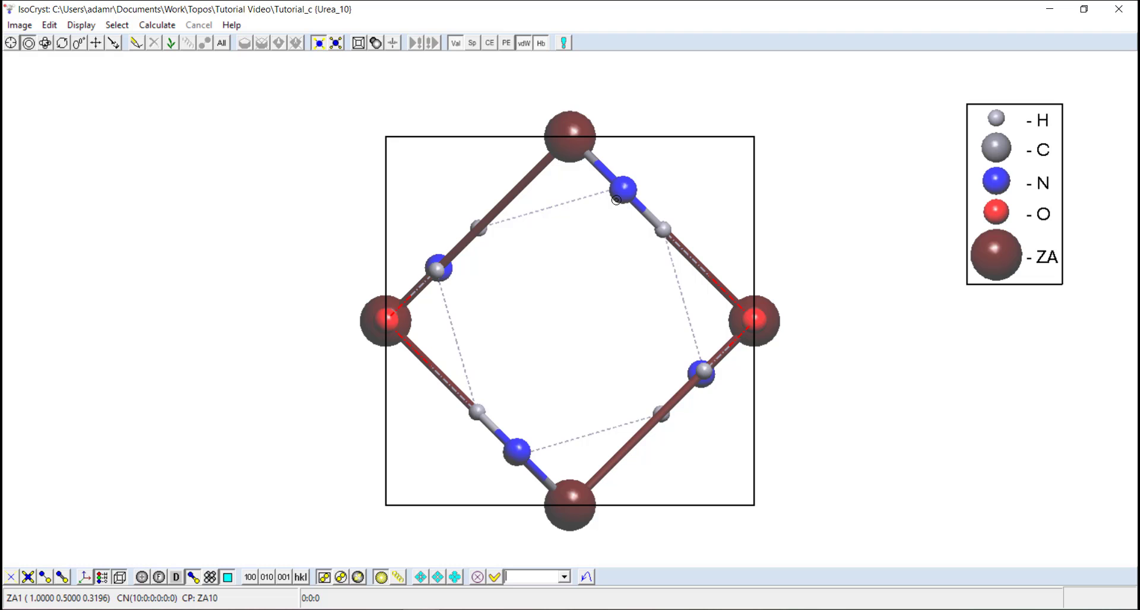
click(45, 43)
drag(564, 303, 384, 392)
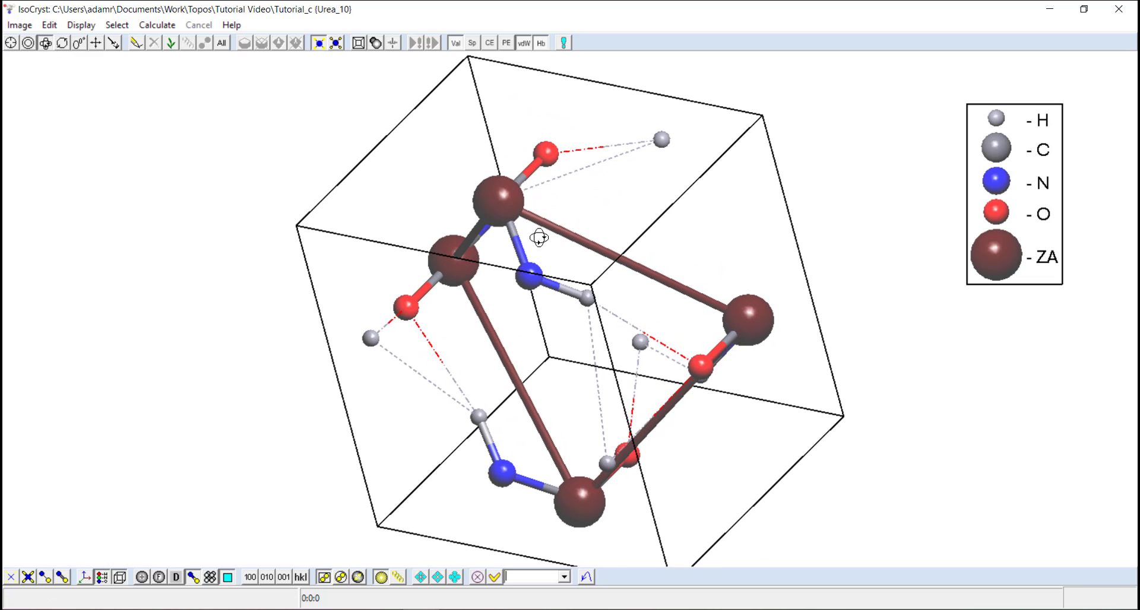
drag(535, 237, 556, 251)
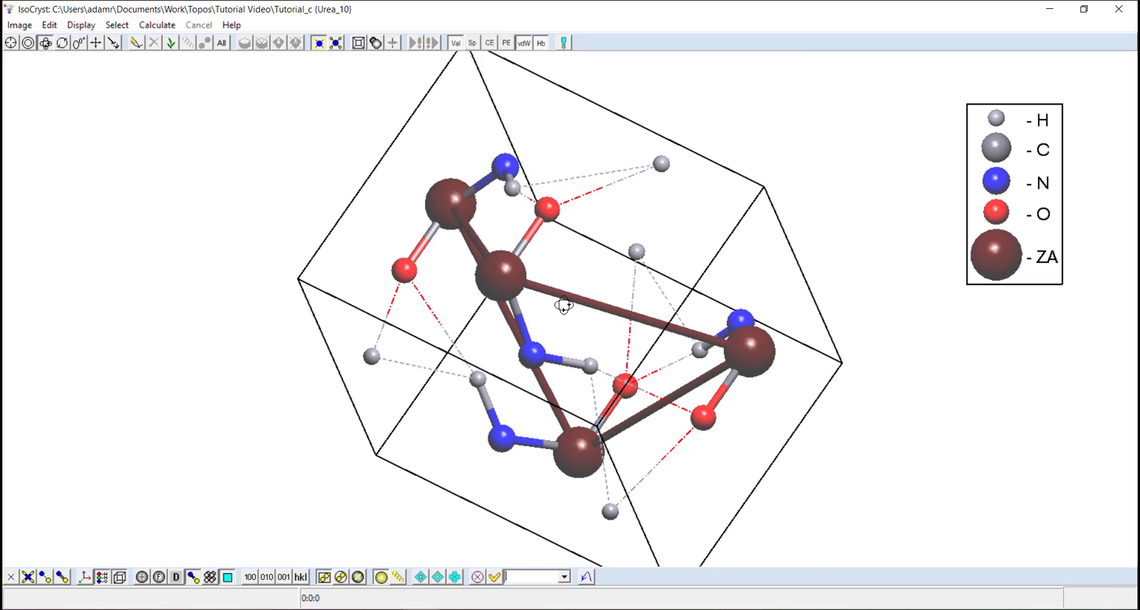
drag(563, 305, 584, 301)
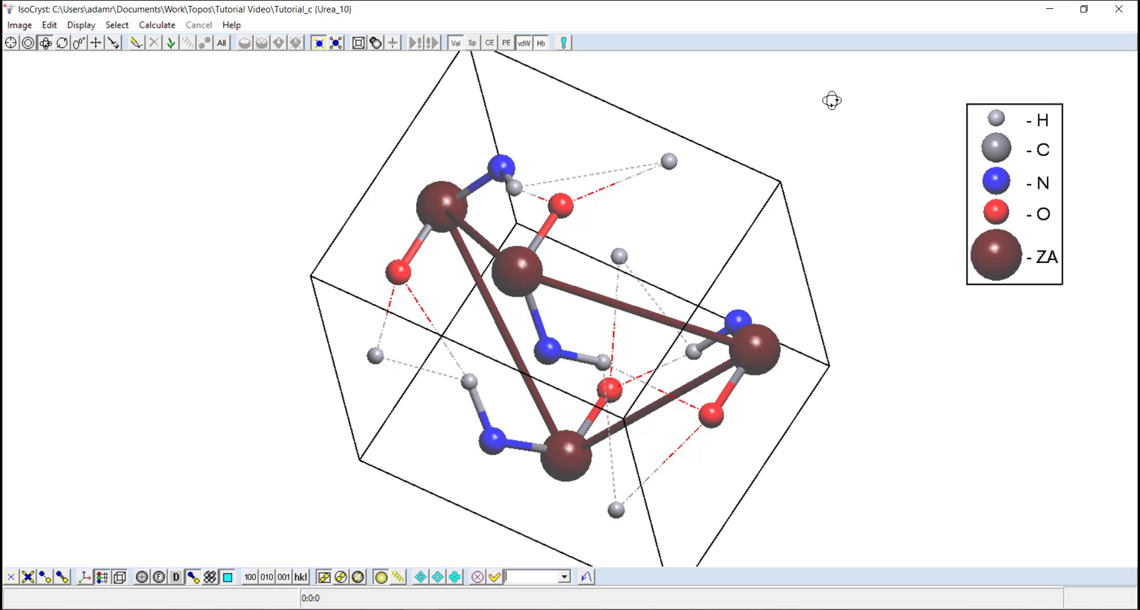
Step: Review the Molecular VDP centroid settings in the ADS options for Urea_10 and close ADS without changes
click(1048, 9)
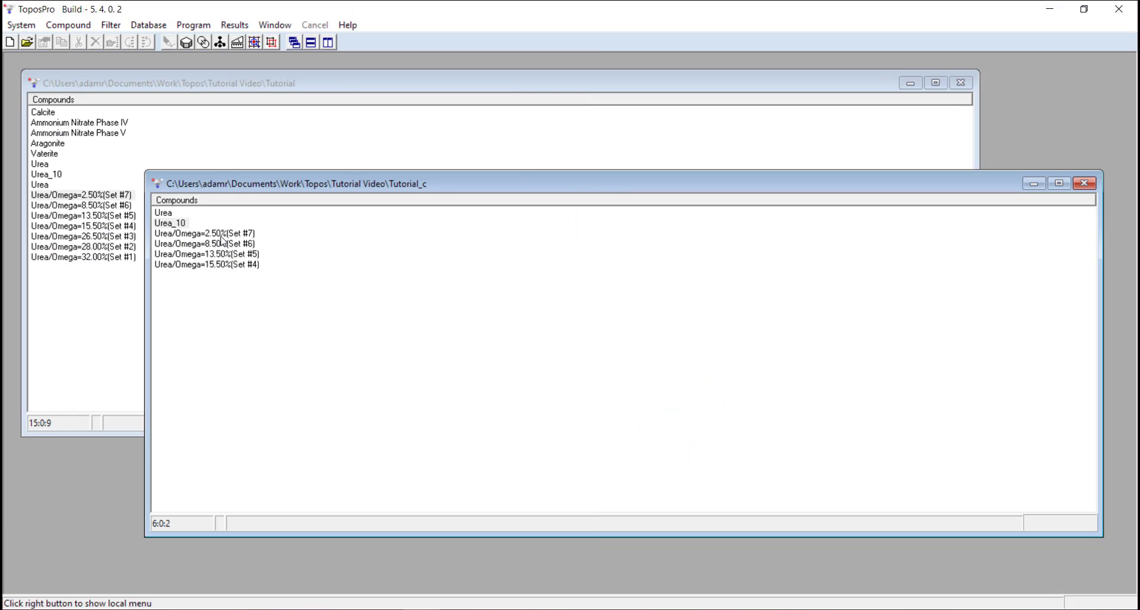
click(170, 223)
click(254, 42)
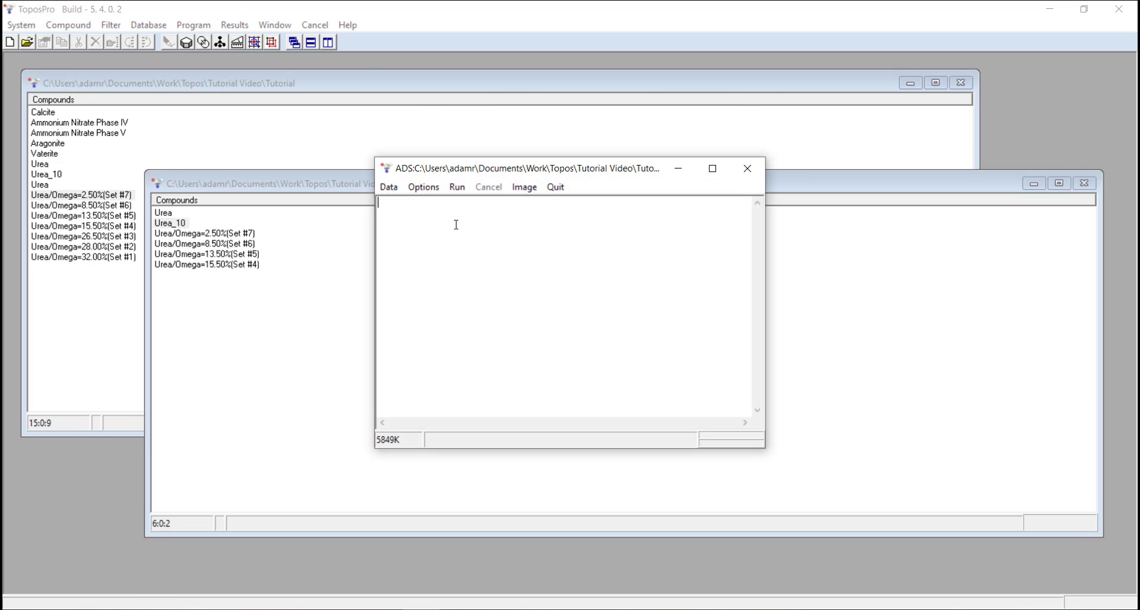
click(423, 187)
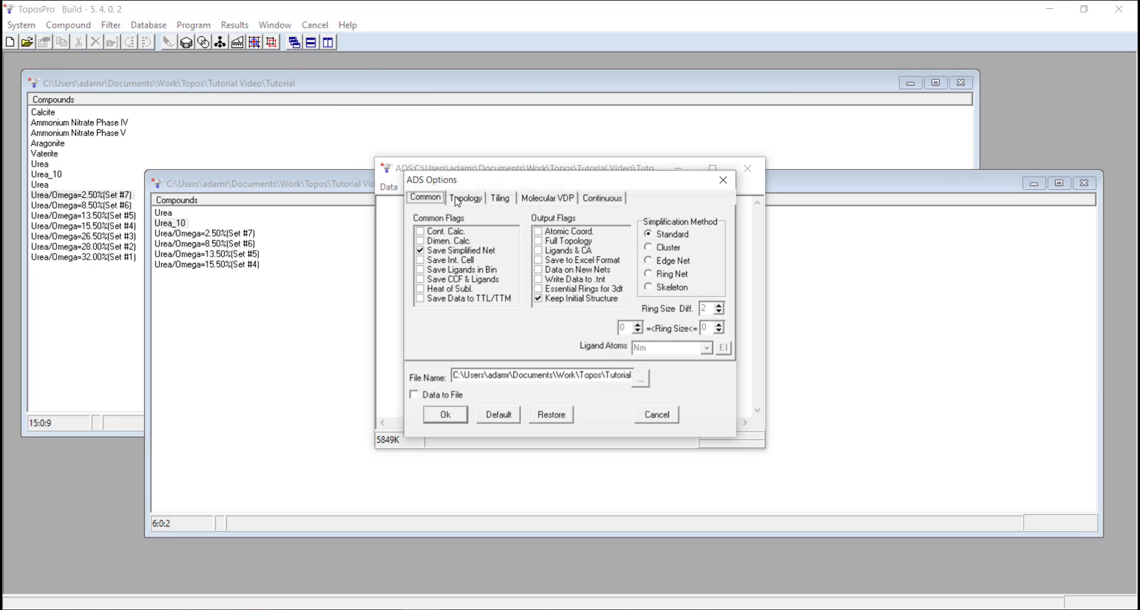
click(545, 199)
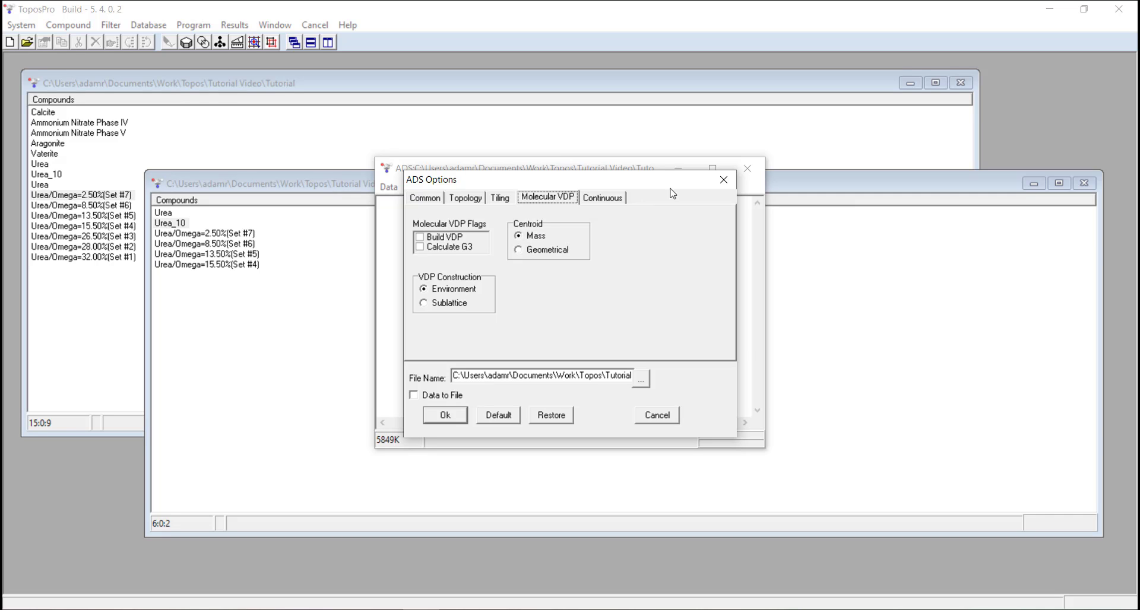
click(723, 180)
click(748, 168)
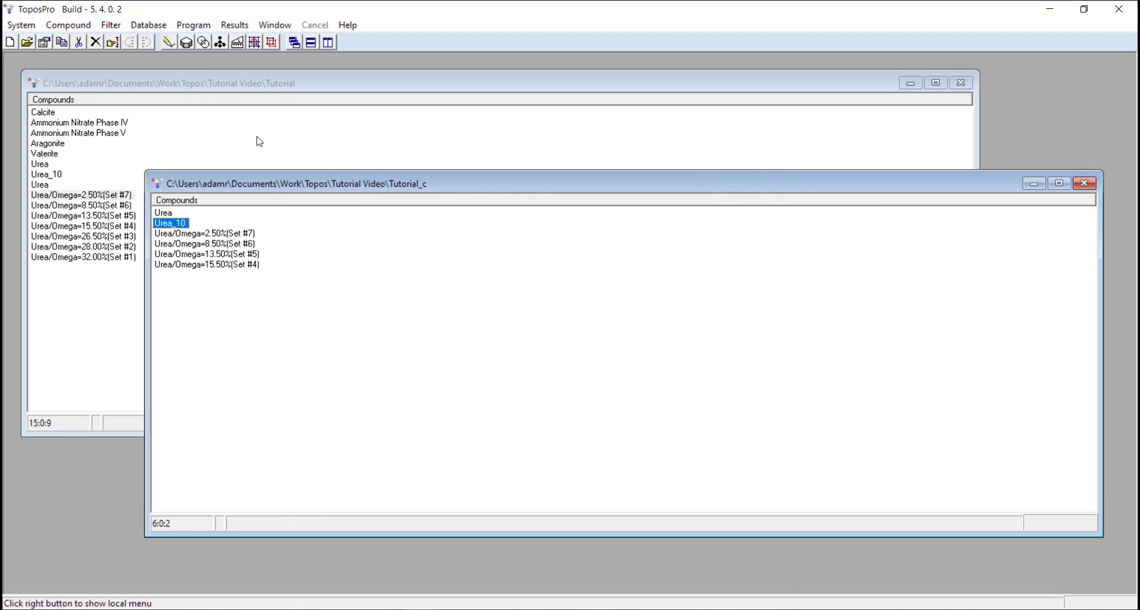
Step: Return to the Urea_10 model in IsoCryst and hide its van der Waals contacts and hydrogen bonds
click(197, 27)
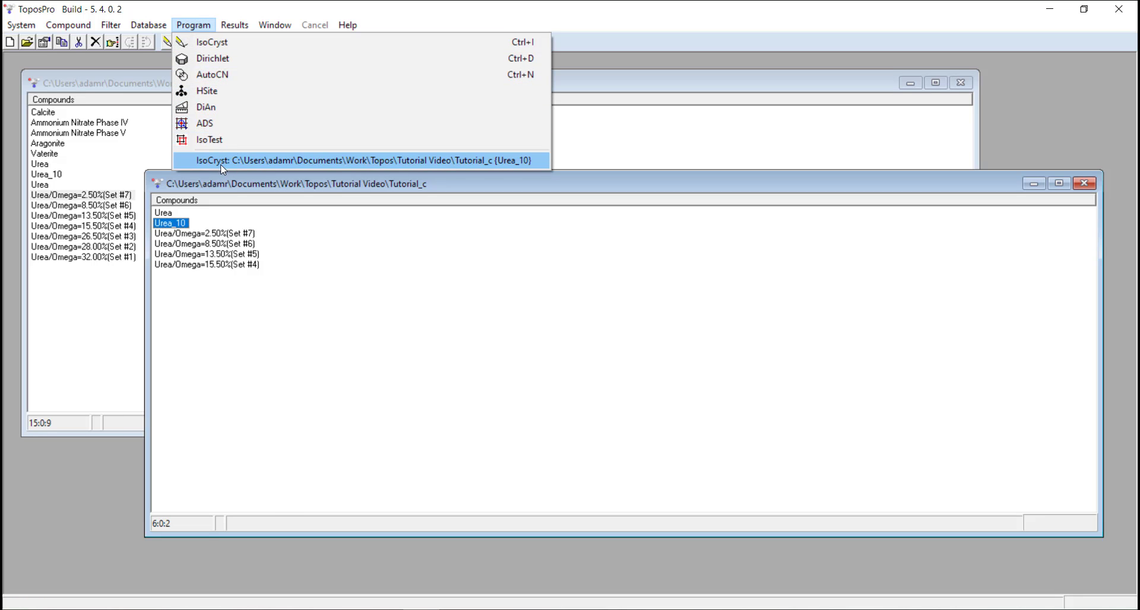
click(224, 162)
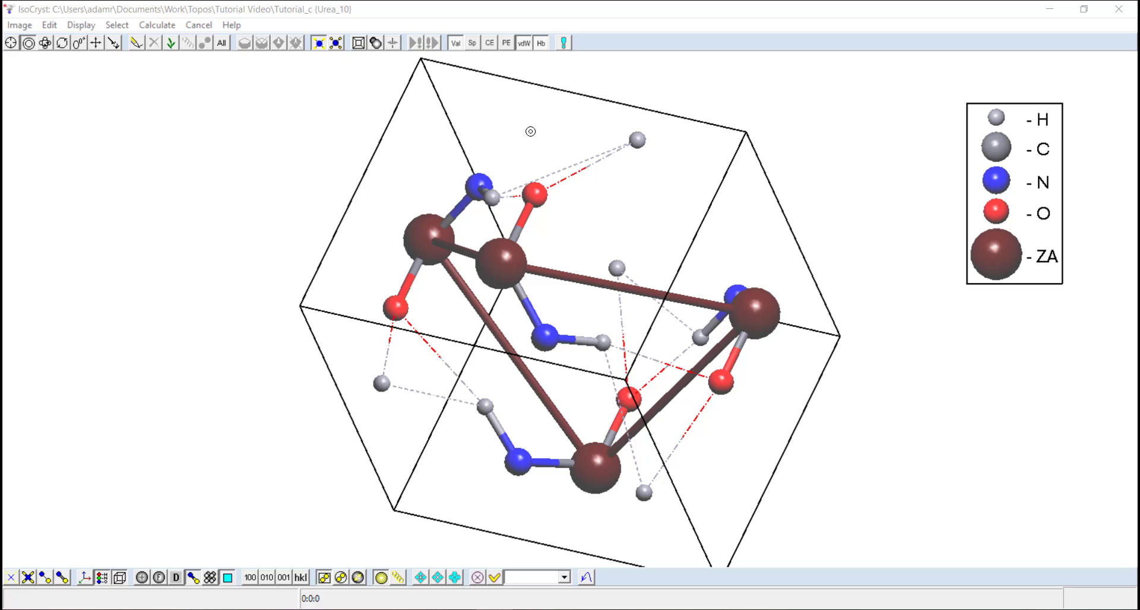
click(523, 45)
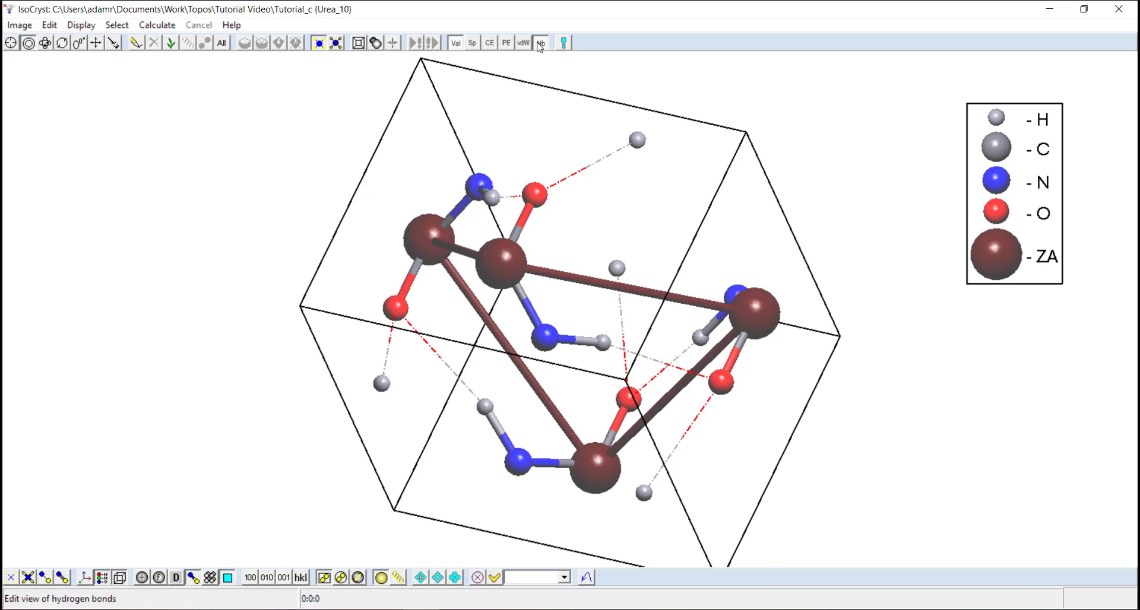
click(540, 45)
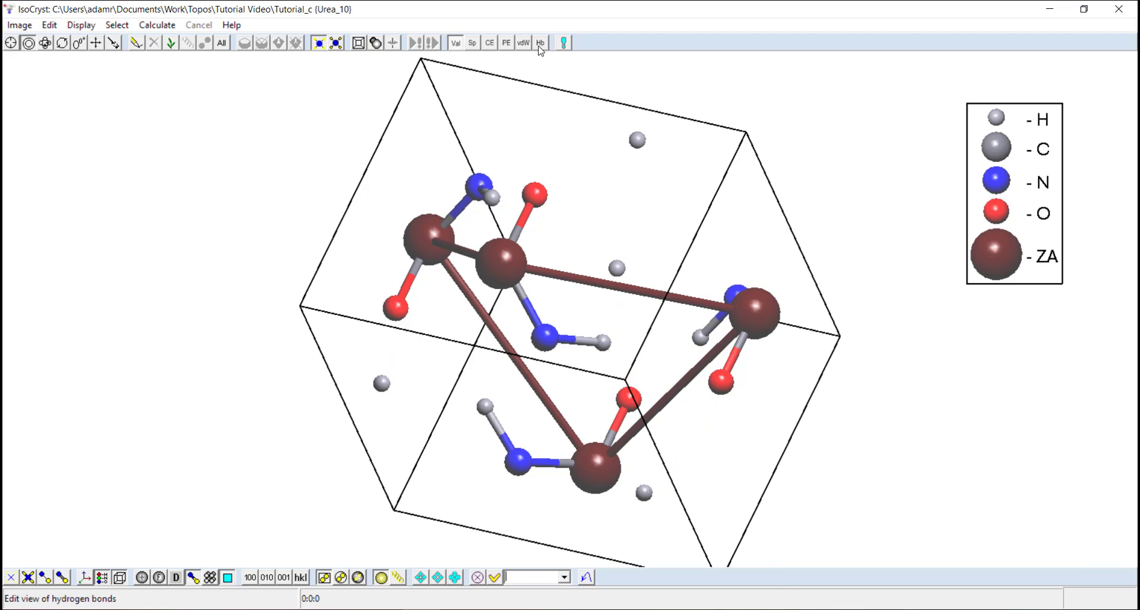
click(398, 579)
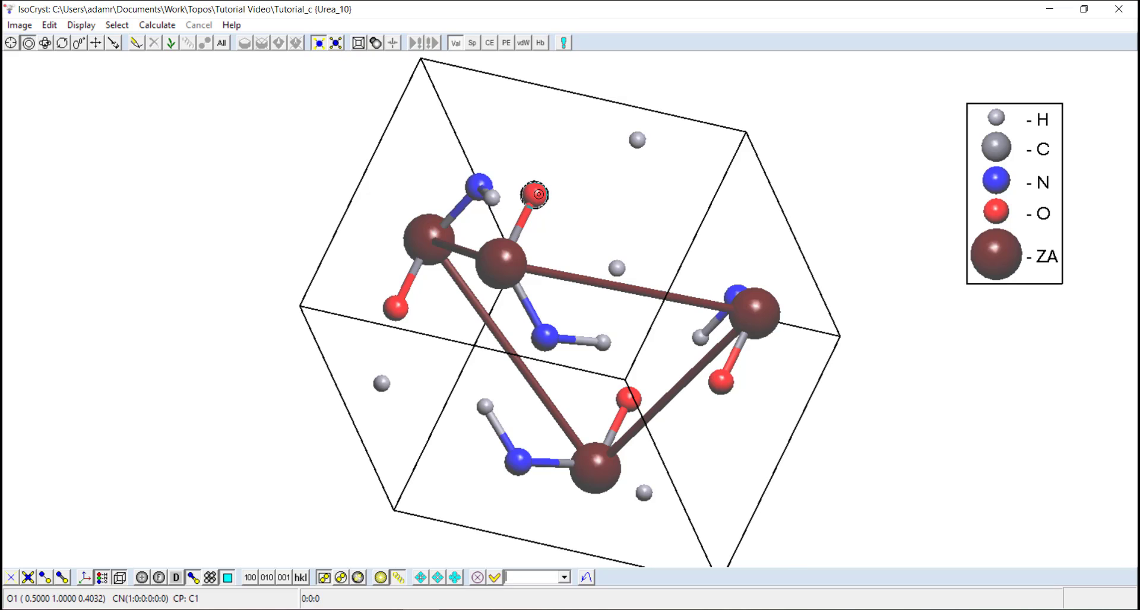
Step: Isolate one urea fragment with its ZA centroid by selecting C1, N1, O1, H1 and ZA1, showing only them, and clearing the selection
click(534, 193)
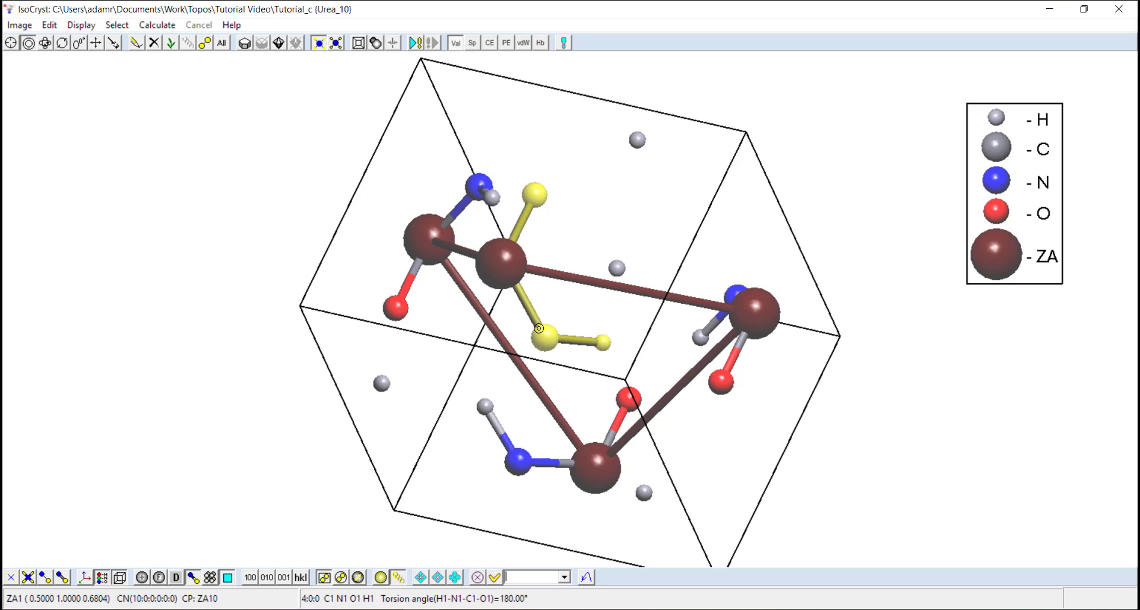
click(384, 579)
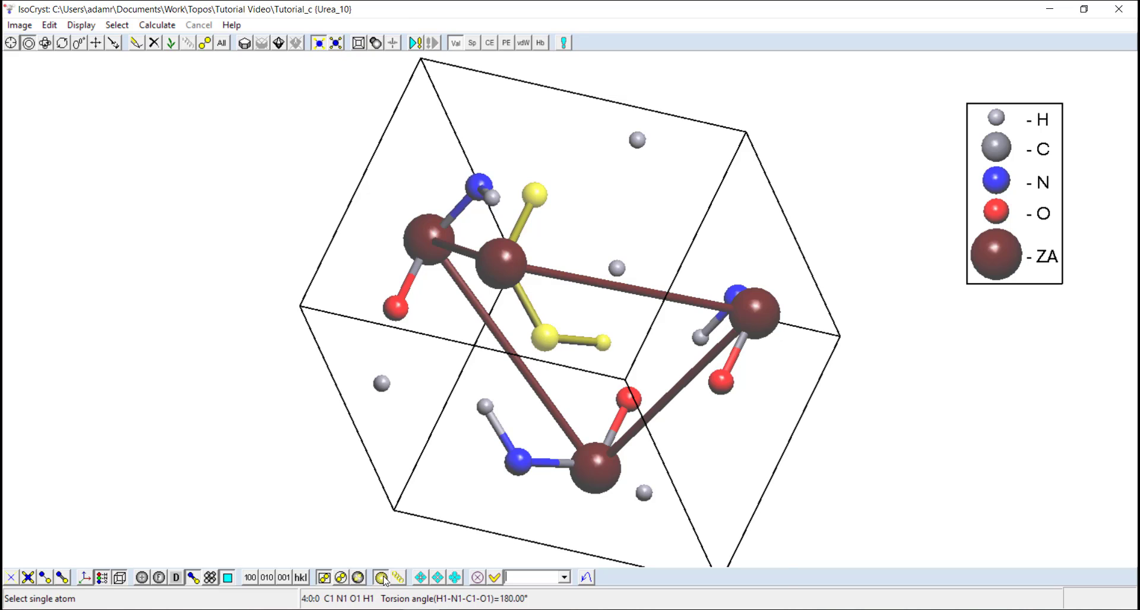
click(515, 270)
click(516, 270)
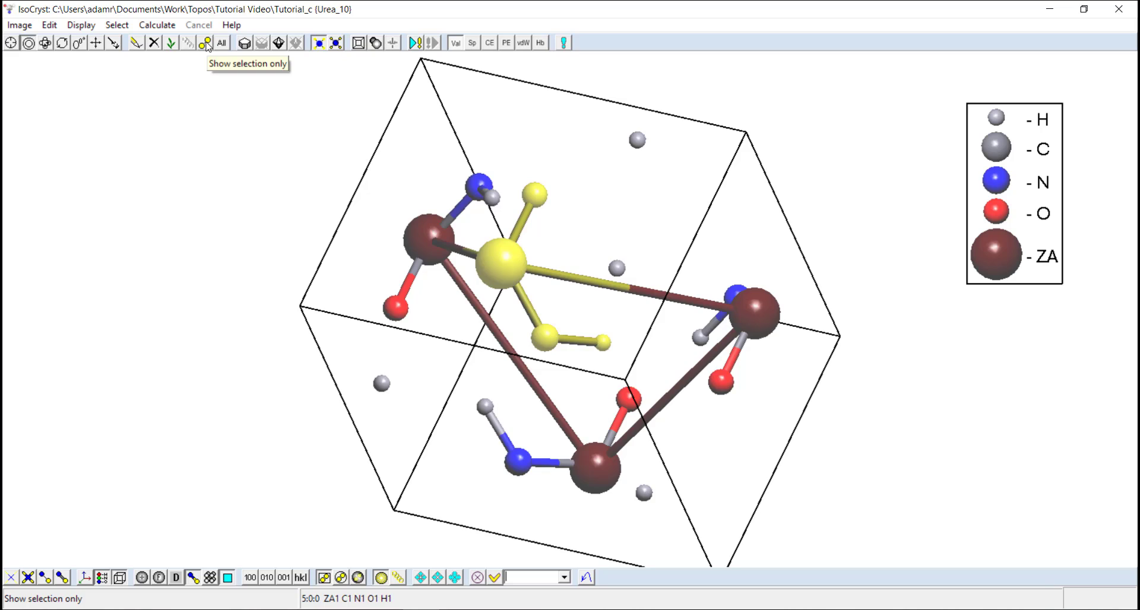
click(206, 43)
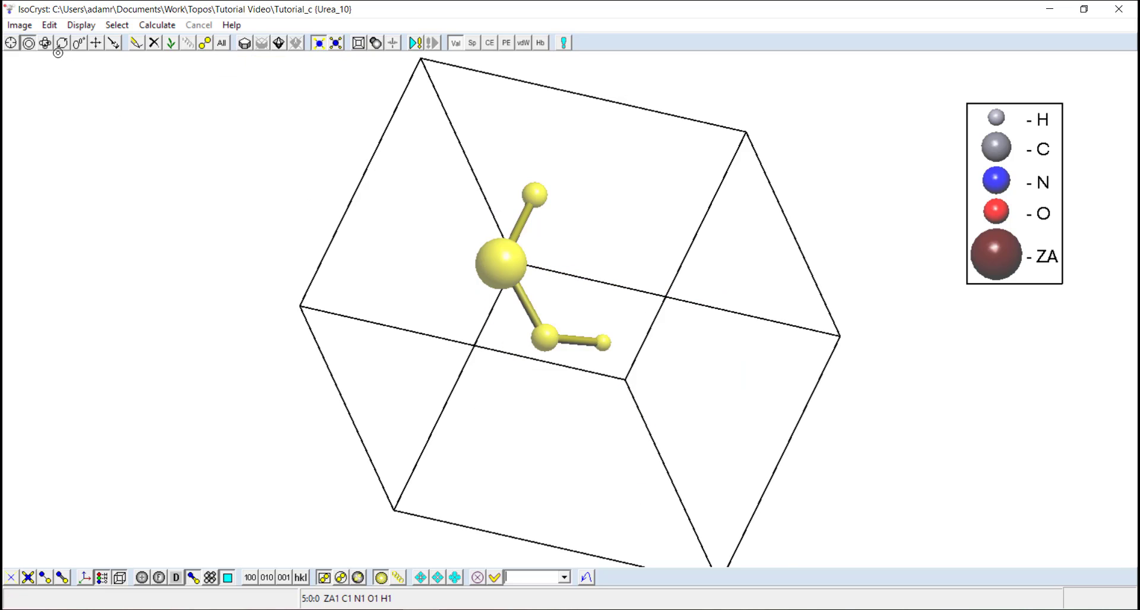
click(253, 183)
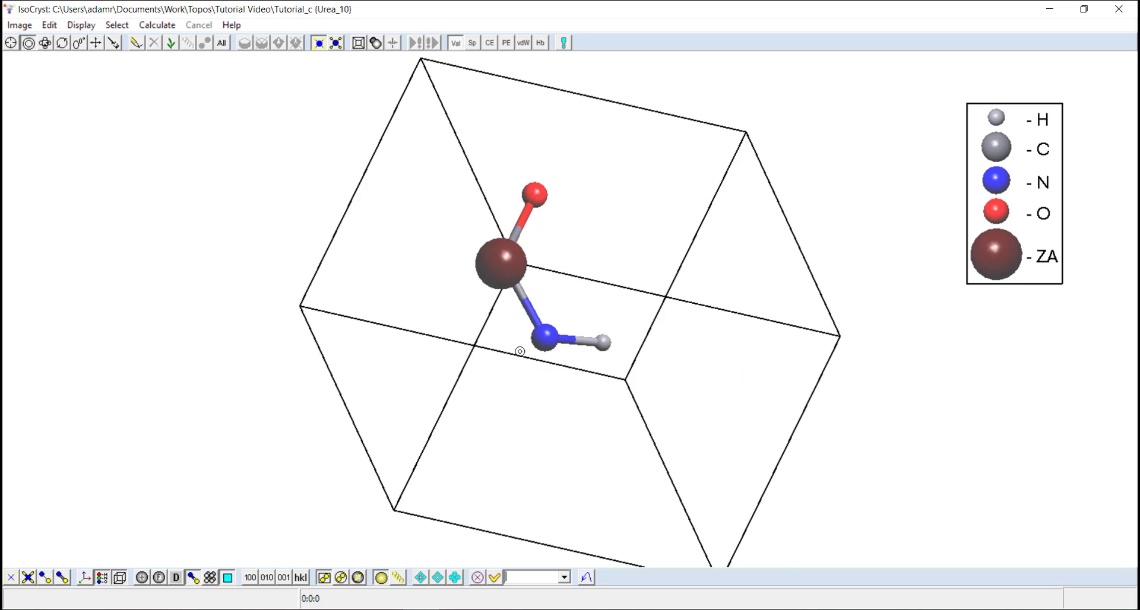
Step: Grow the structure from the isolated ZA centroid to its neighbouring centroids and shrink the model to fit the view
click(491, 279)
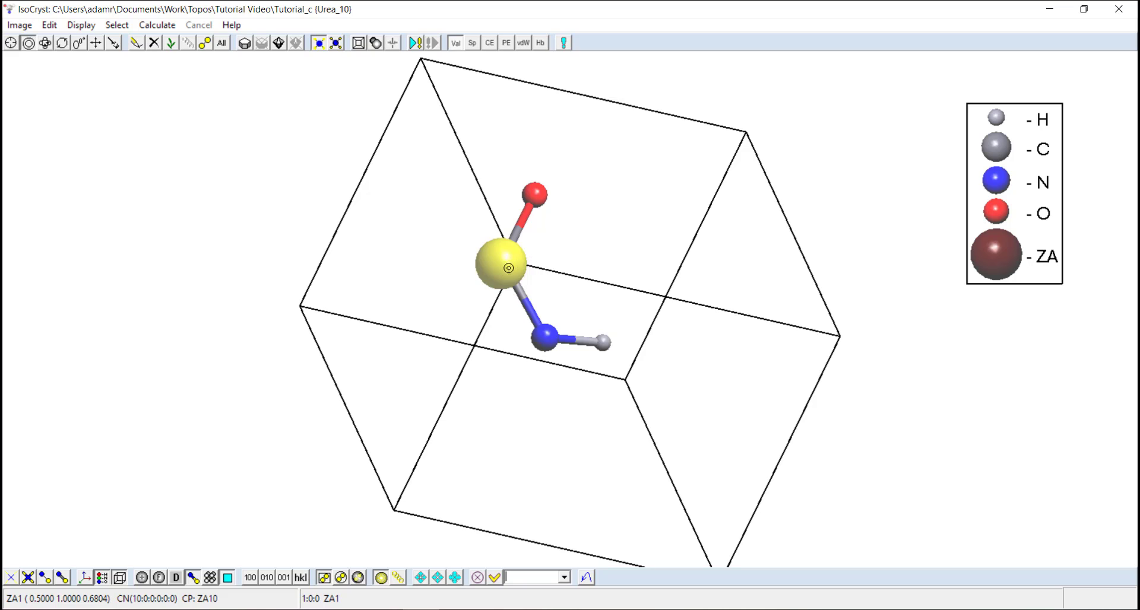
click(170, 43)
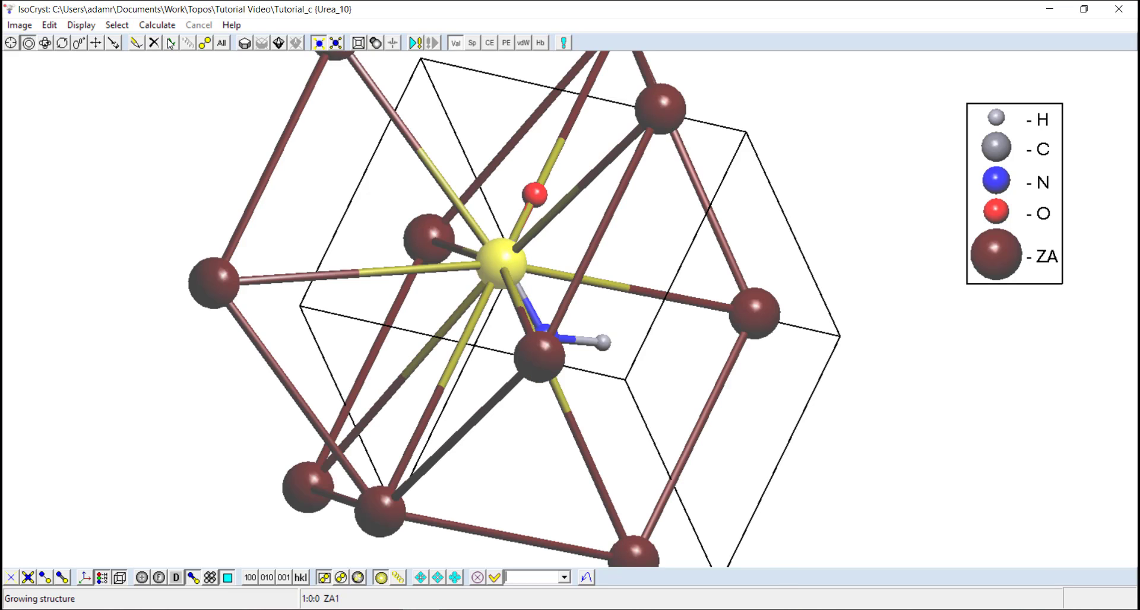
click(45, 42)
drag(378, 171, 89, 69)
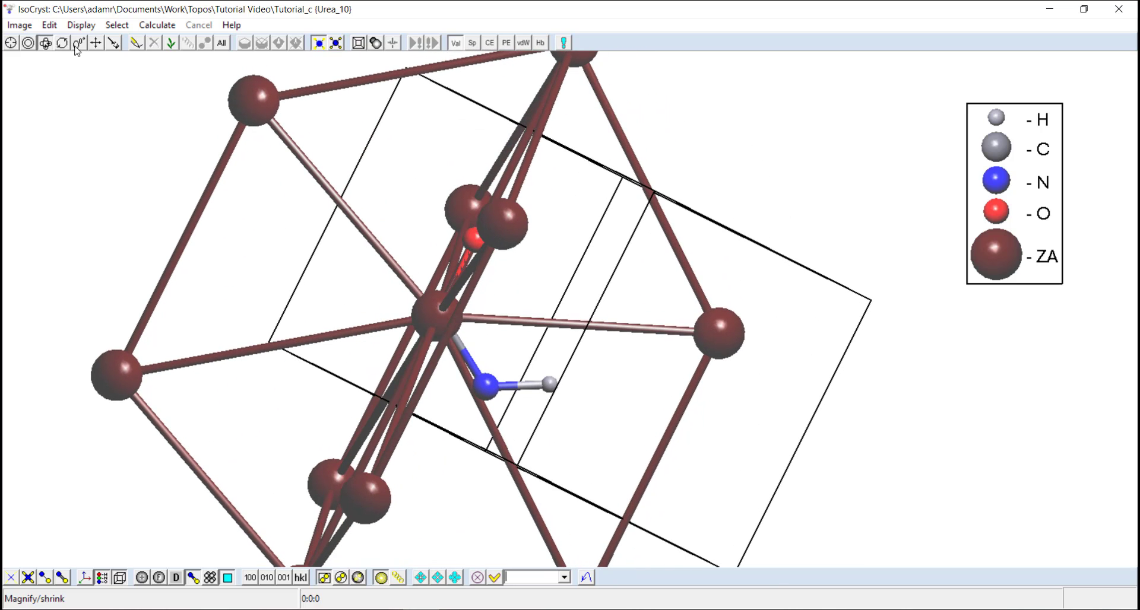
click(79, 43)
drag(168, 160, 347, 150)
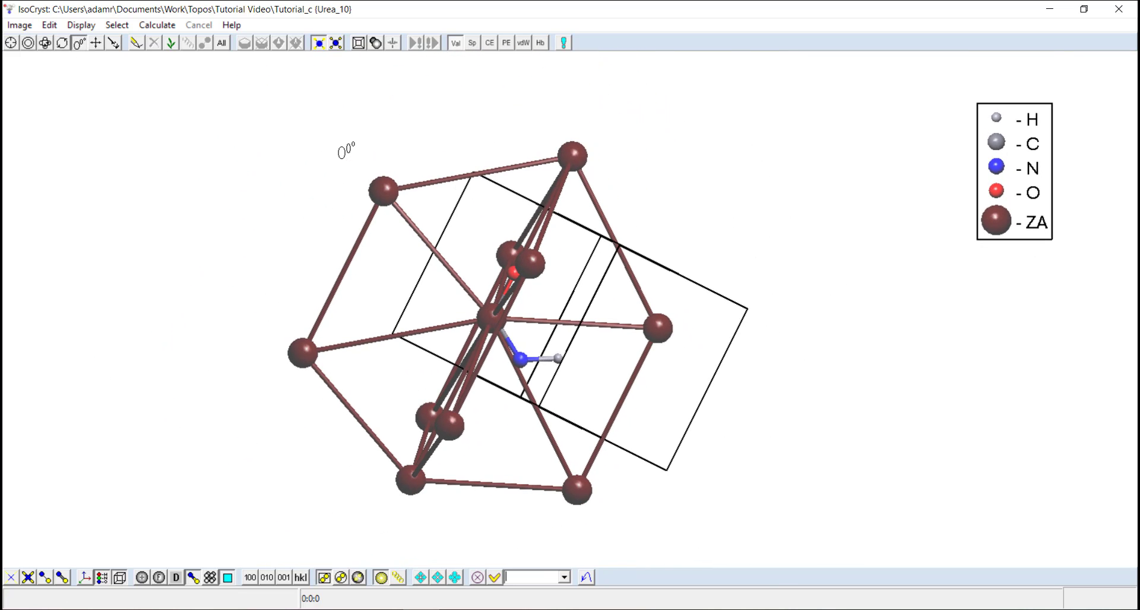
click(45, 43)
drag(178, 158, 97, 102)
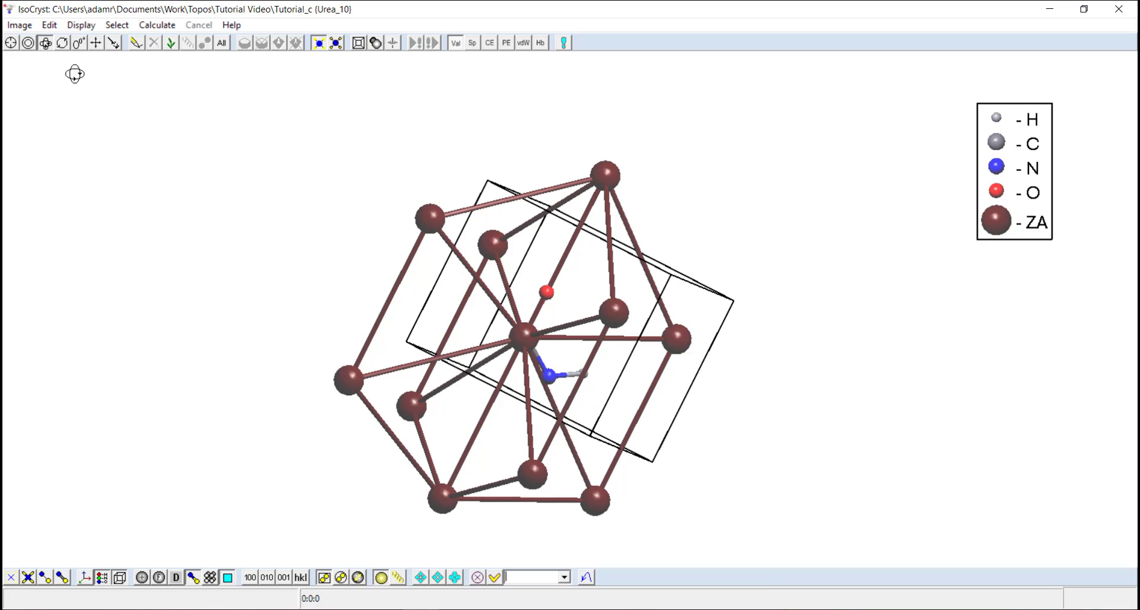
Step: Complete the central urea molecule by repeatedly selecting its fragment from the oxygen and growing it, and clear the selection
click(27, 43)
click(547, 292)
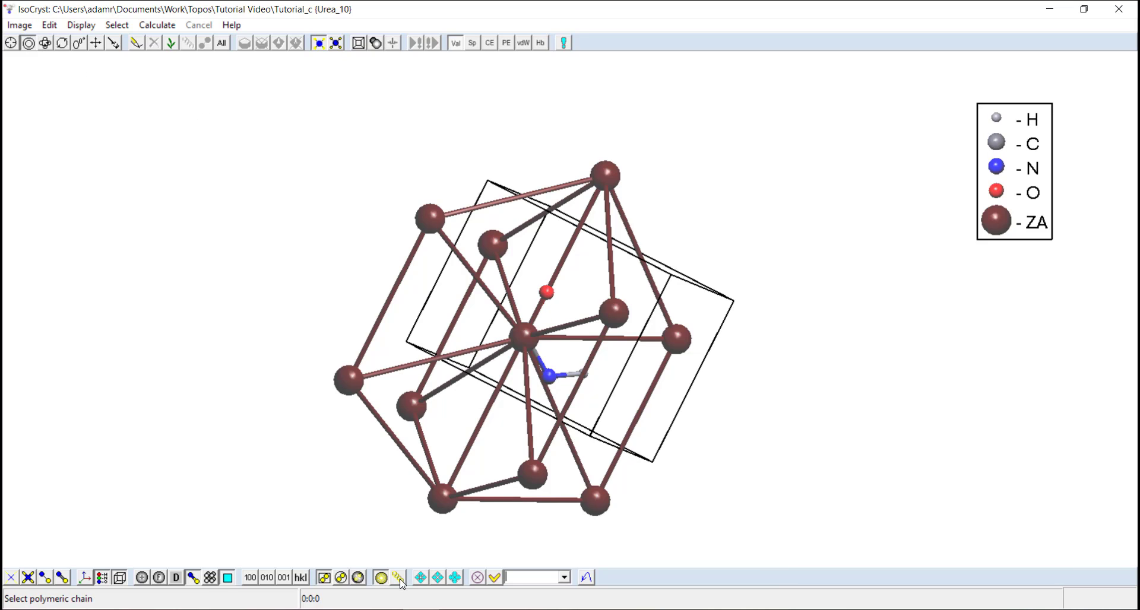
double_click(545, 301)
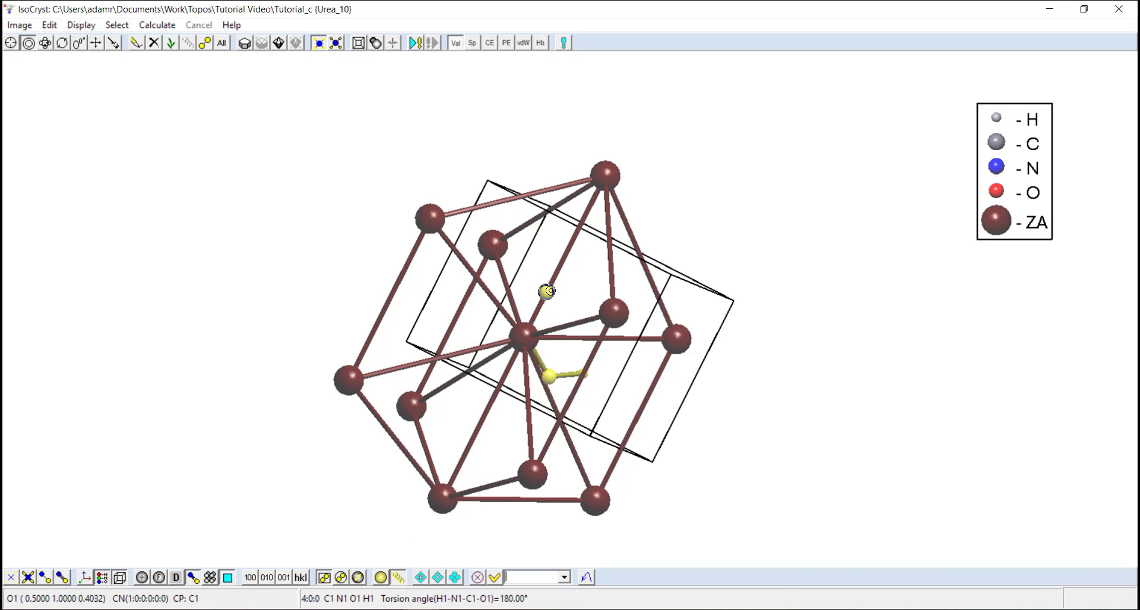
click(547, 293)
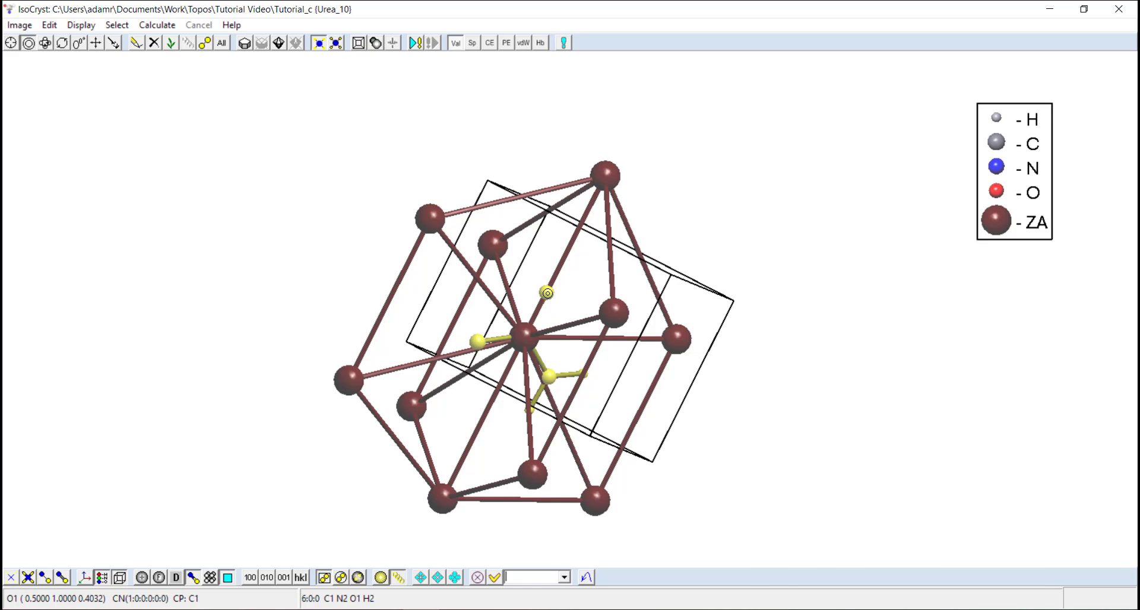
click(699, 389)
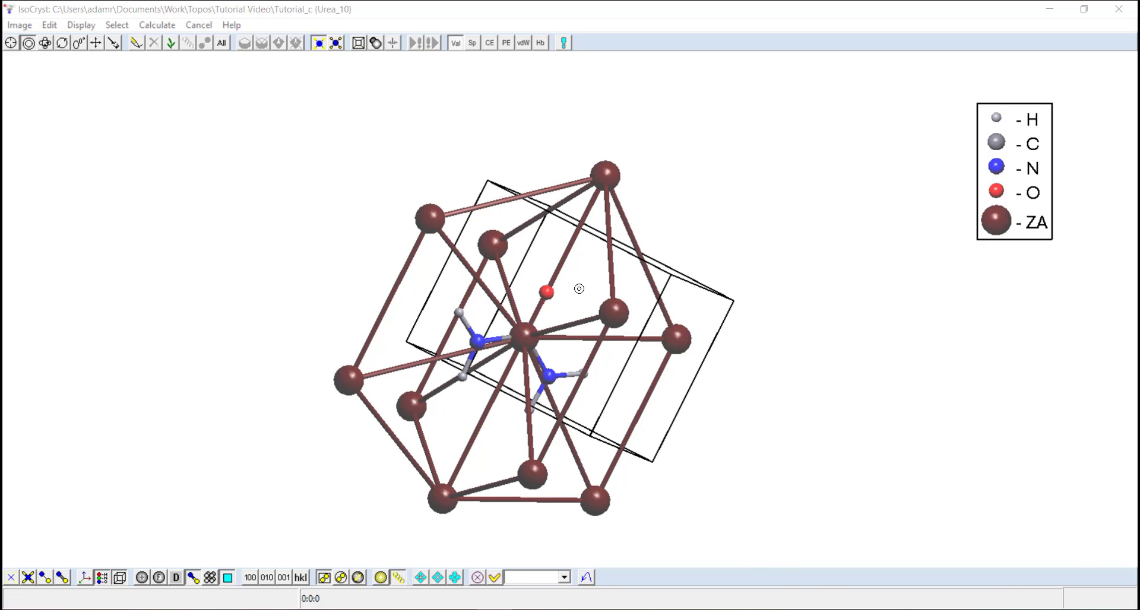
click(547, 293)
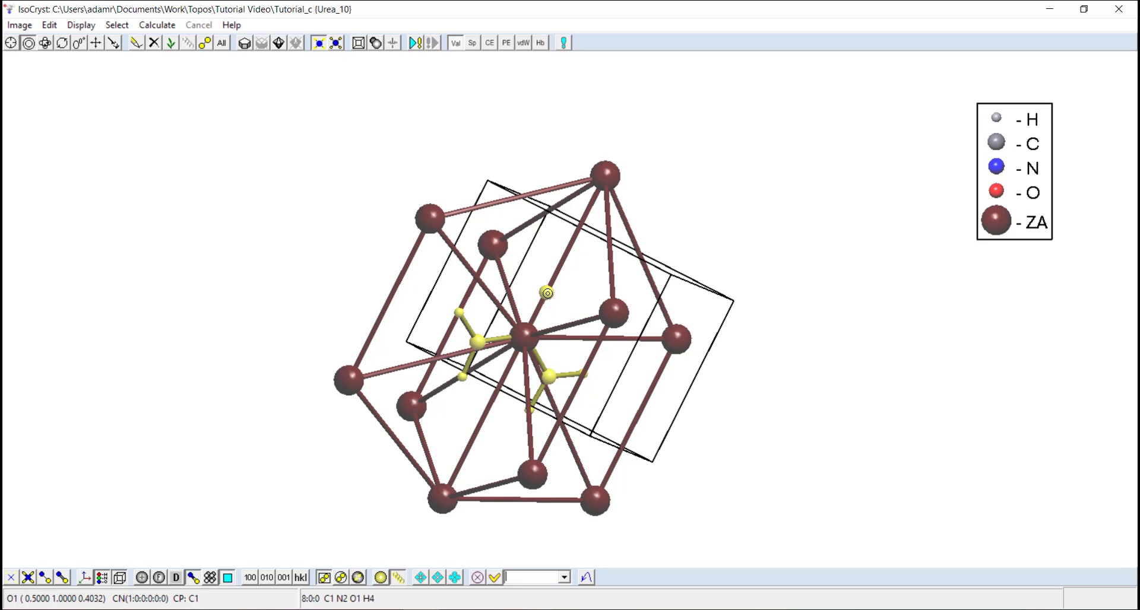
click(591, 279)
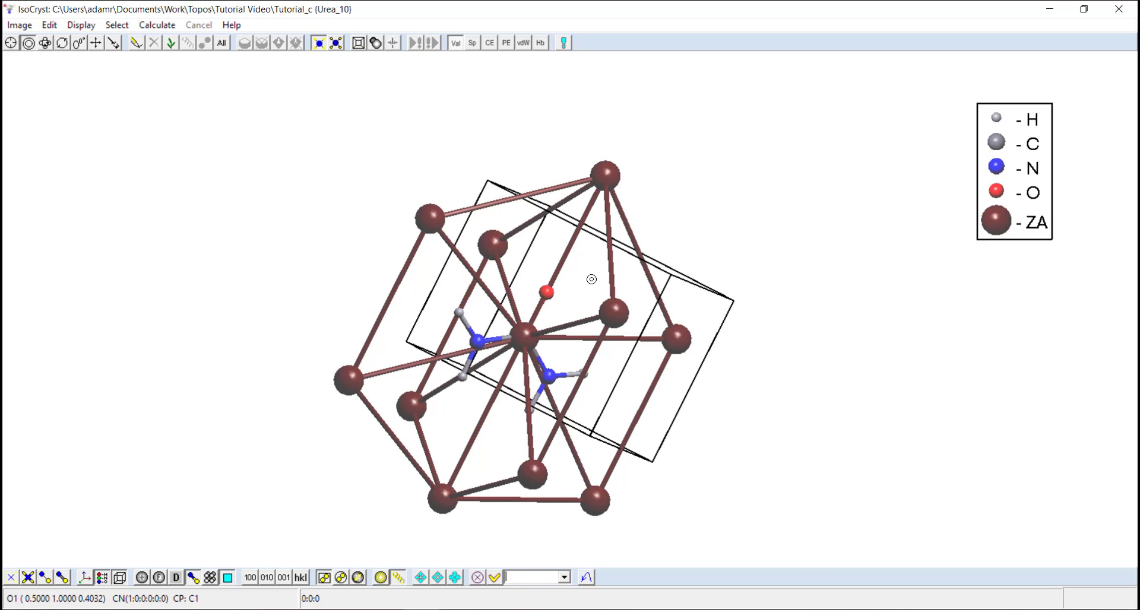
Step: Select the whole central urea molecule, display van der Waals contacts and hydrogen bonds, and grow the structure along them
click(28, 44)
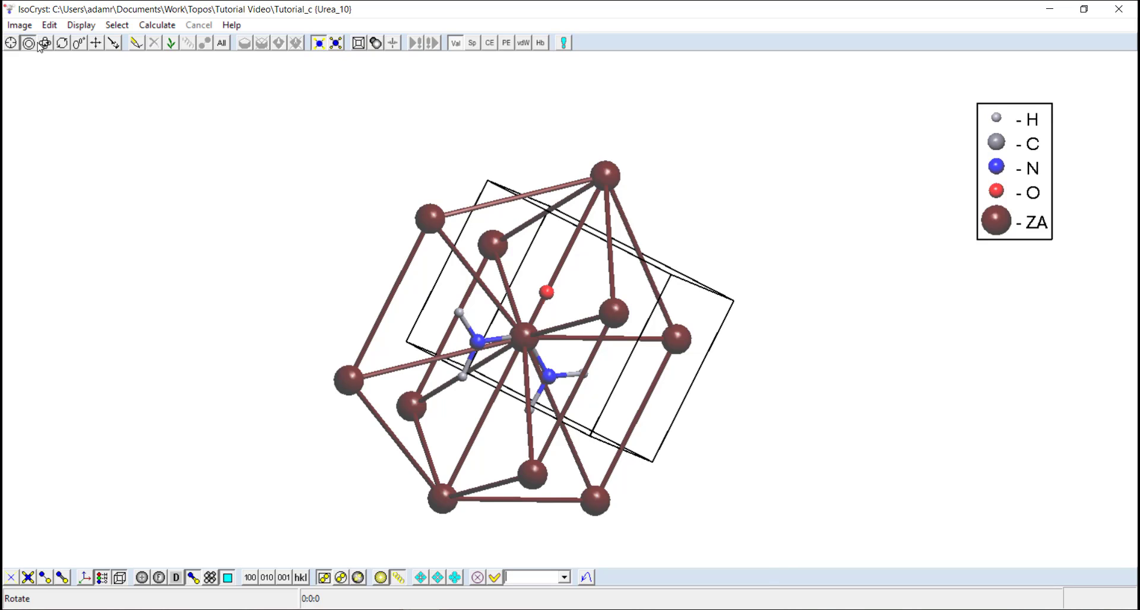
click(553, 378)
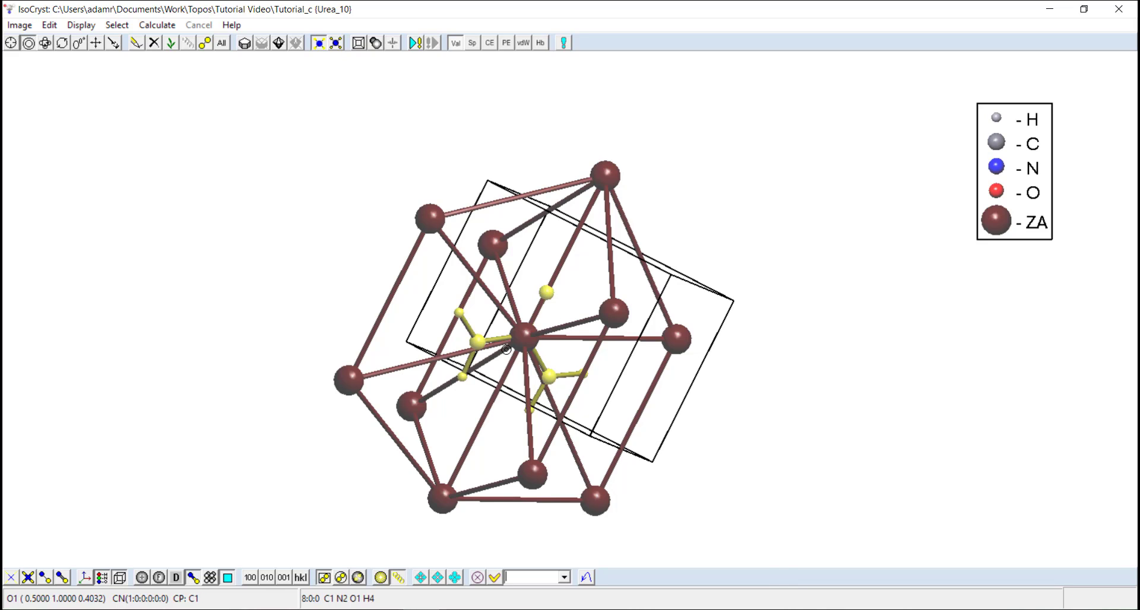
click(525, 44)
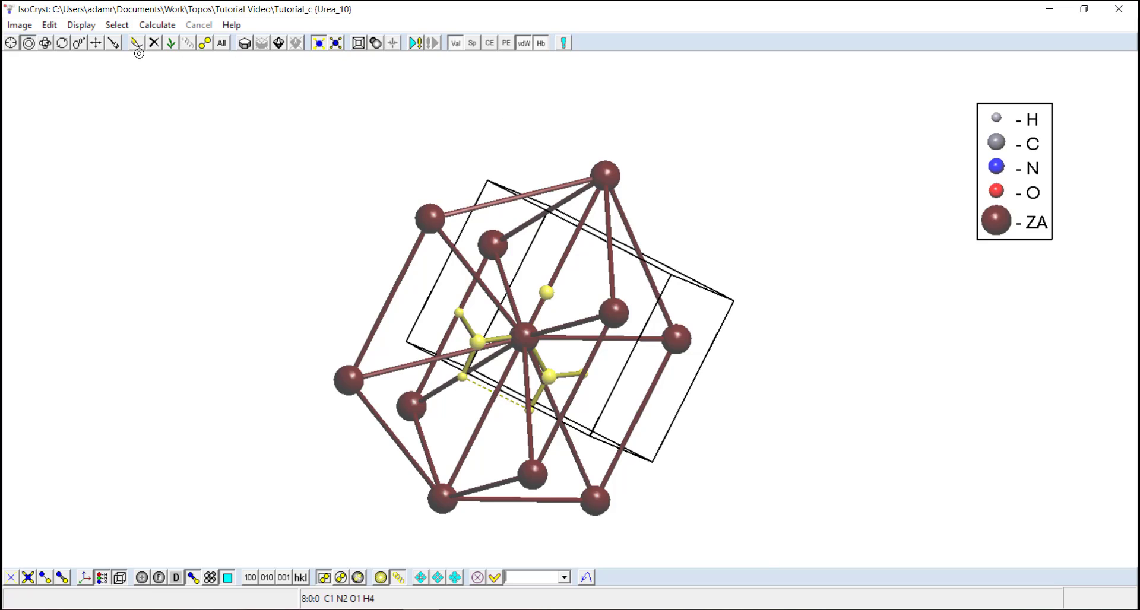
click(172, 44)
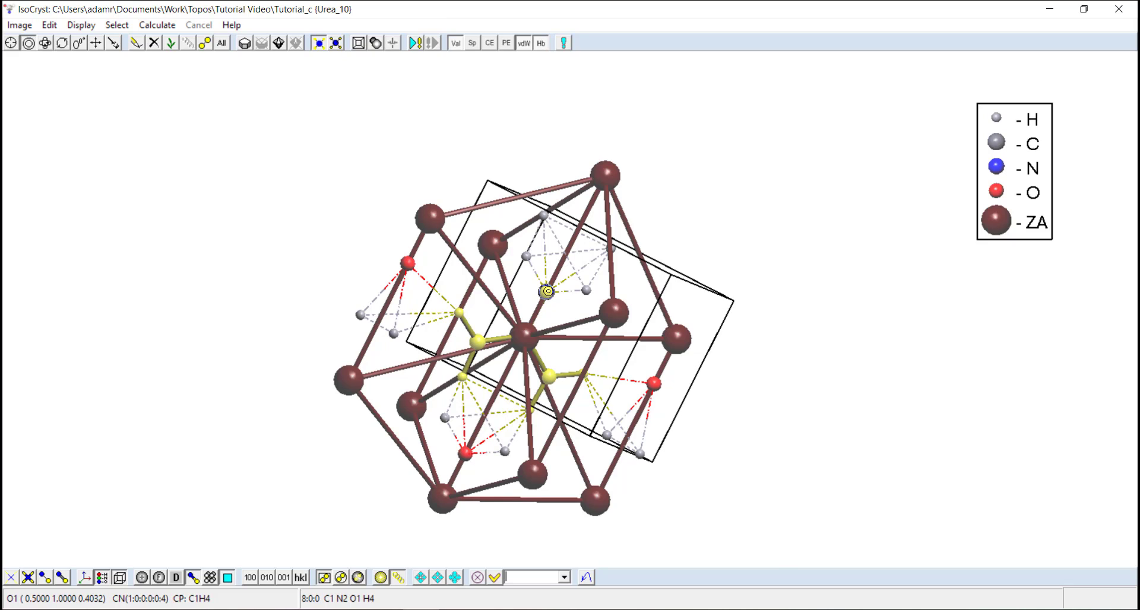
Step: Select all atoms in contact with the central molecule and grow their valence bonds with van der Waals contacts and hydrogen bonds hidden
click(547, 290)
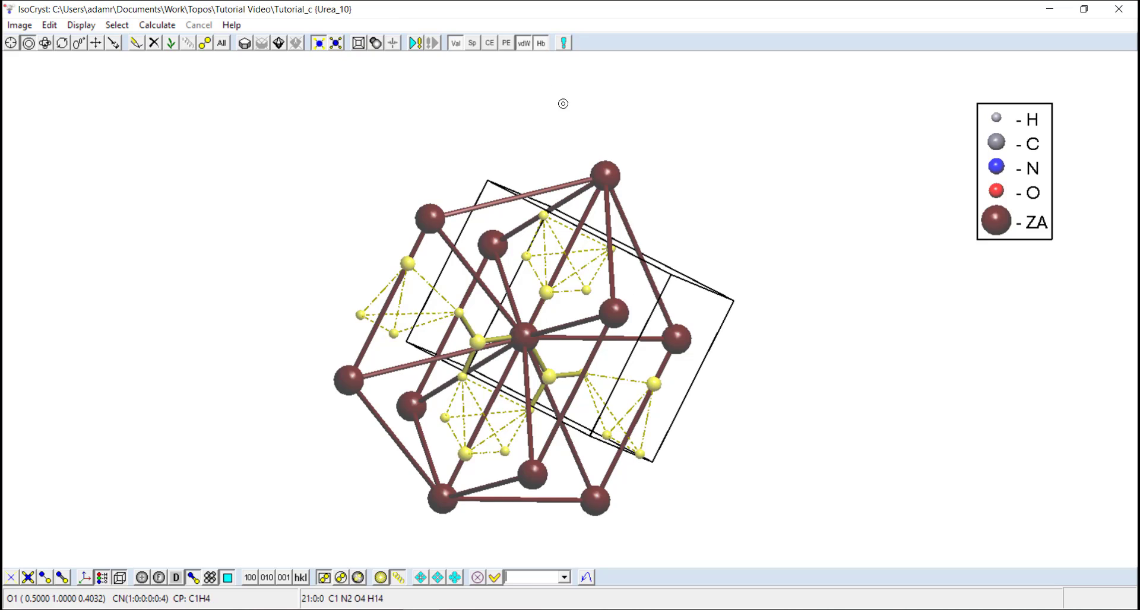
click(527, 47)
click(540, 44)
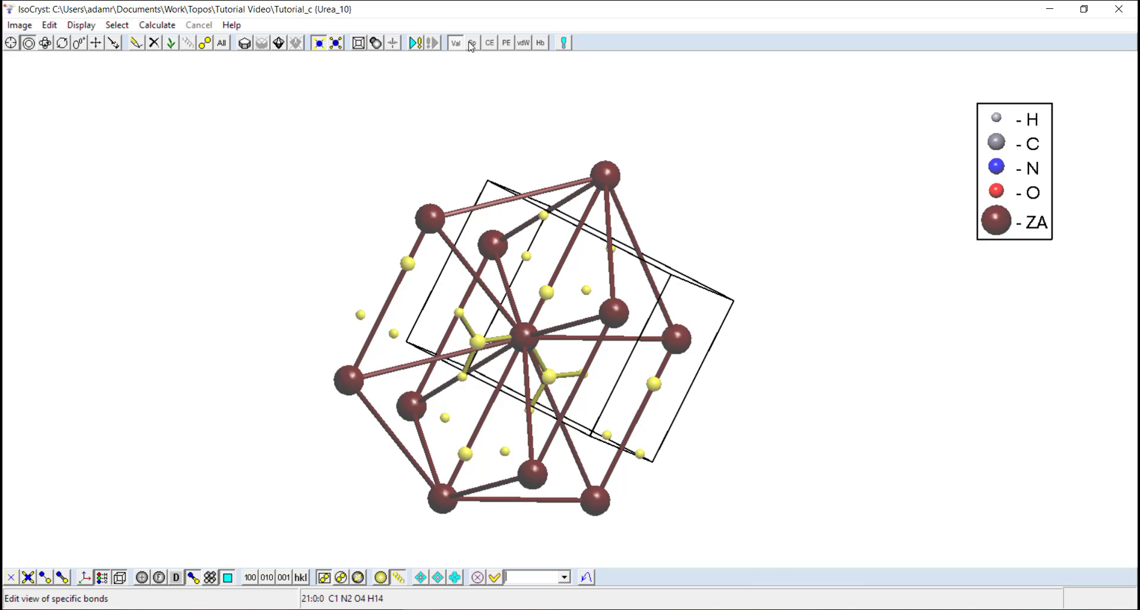
click(153, 47)
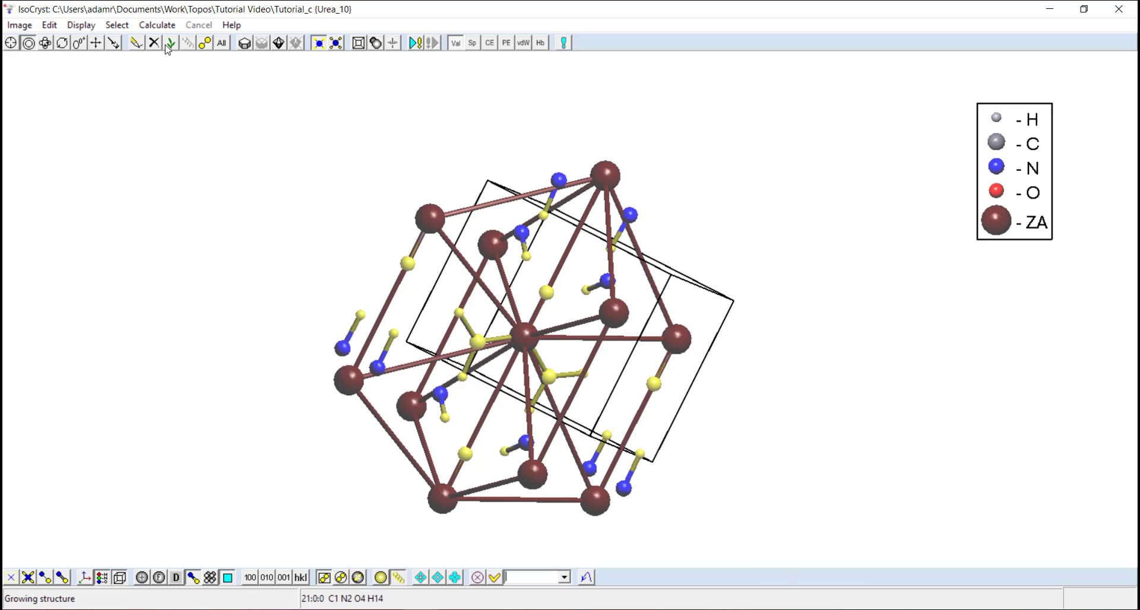
Step: Extend the selection to the newly added nitrogen atoms through the displayed contacts and grow the surrounding urea molecules further along valence bonds only
click(540, 45)
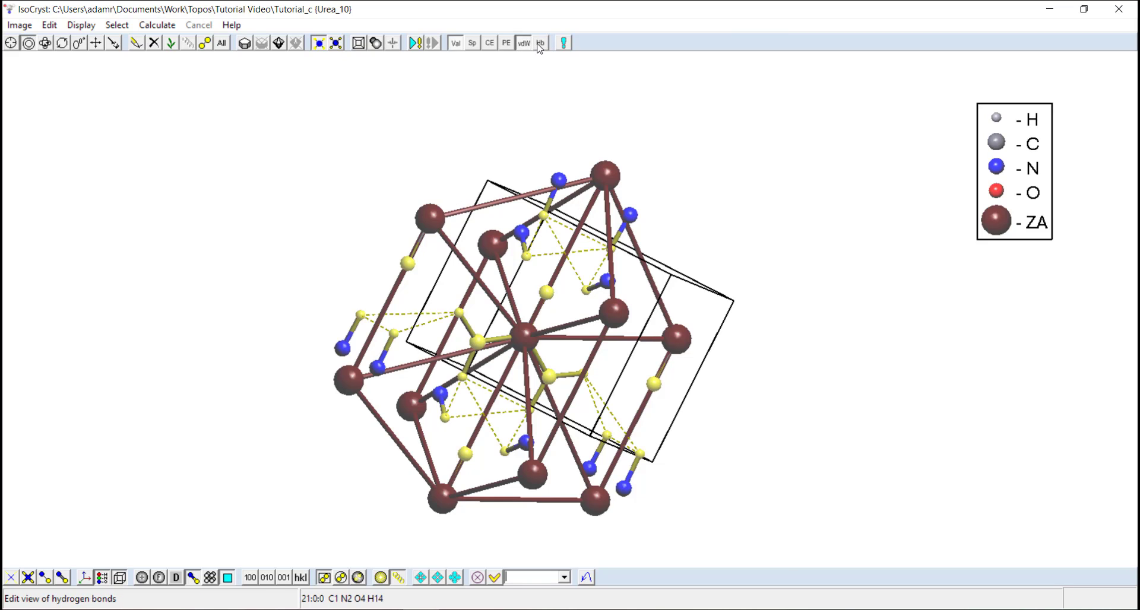
click(547, 291)
click(537, 44)
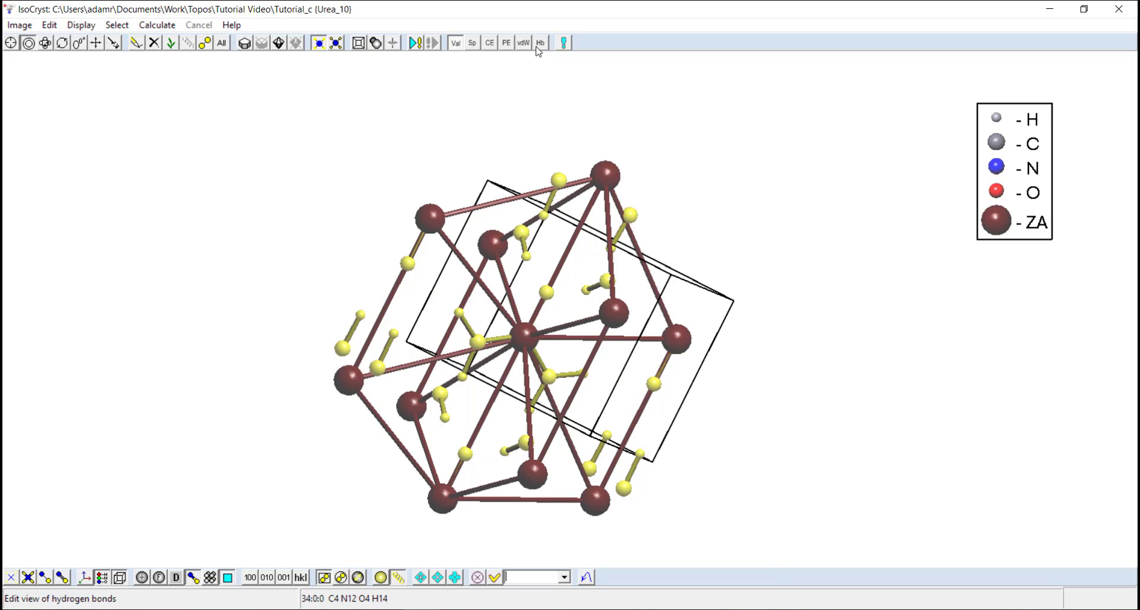
click(530, 46)
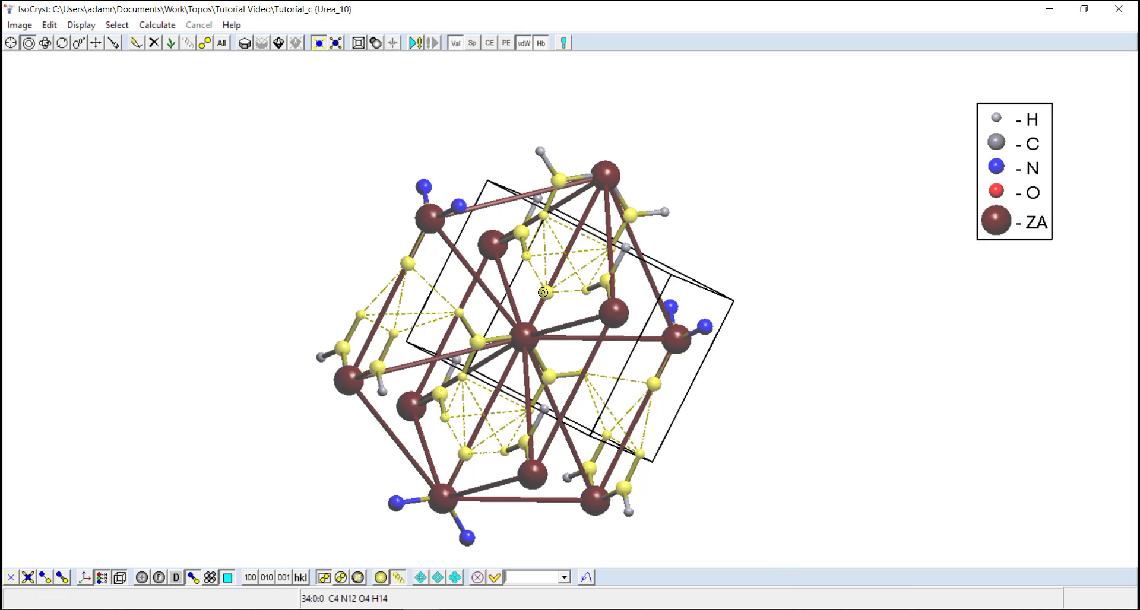
click(543, 292)
click(524, 44)
click(541, 45)
click(549, 107)
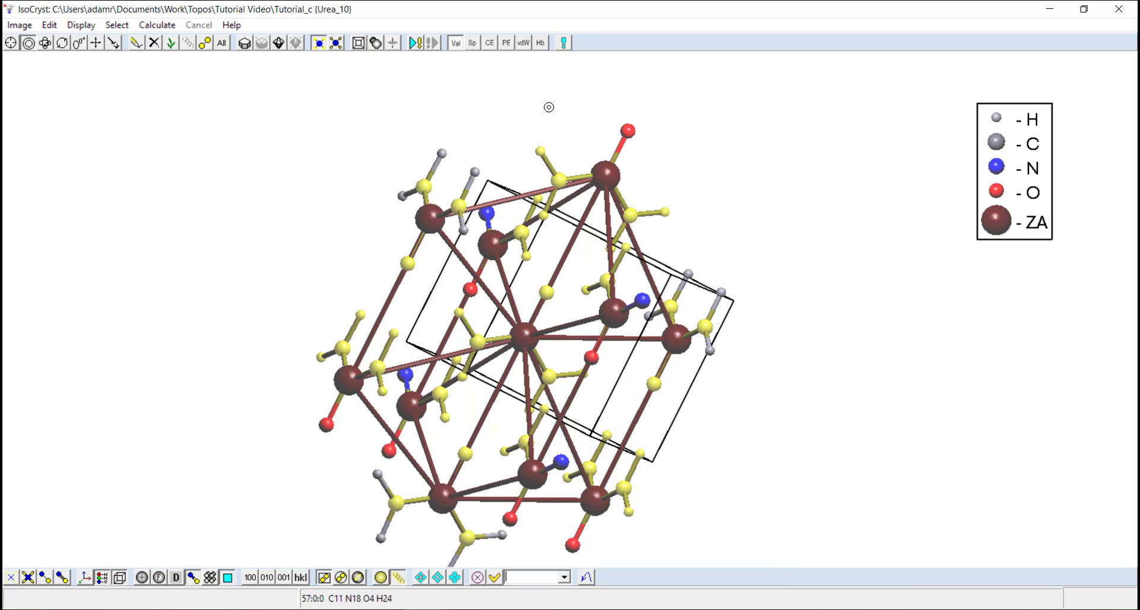
Step: Complete the remaining atoms of the surrounding urea molecules by repeating the contact-based selection and growth, leaving both contact types hidden
click(525, 45)
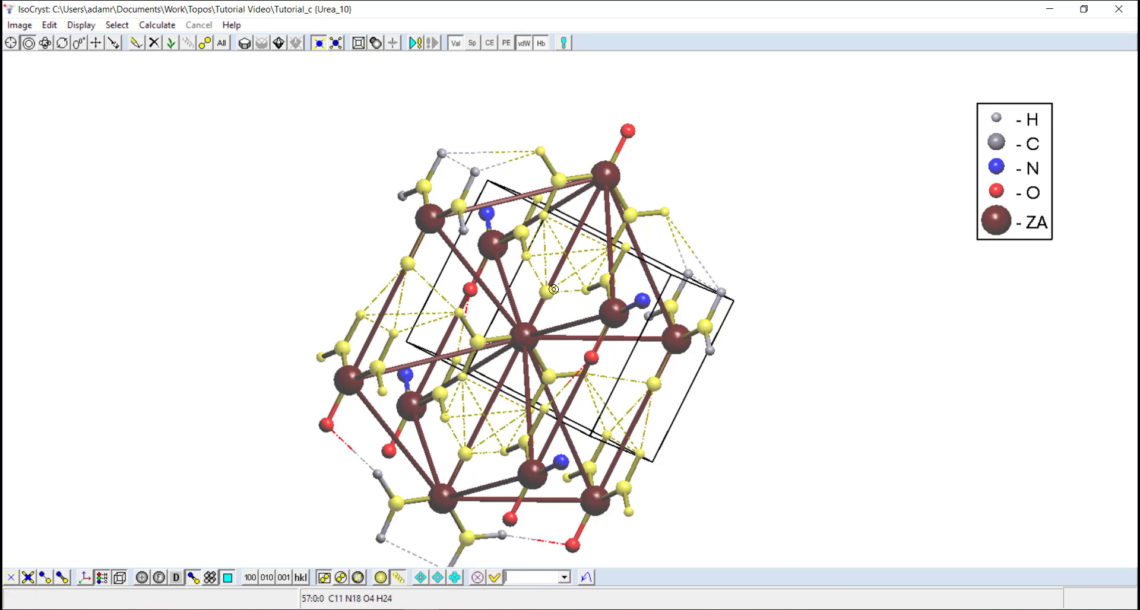
click(554, 290)
click(524, 44)
click(541, 45)
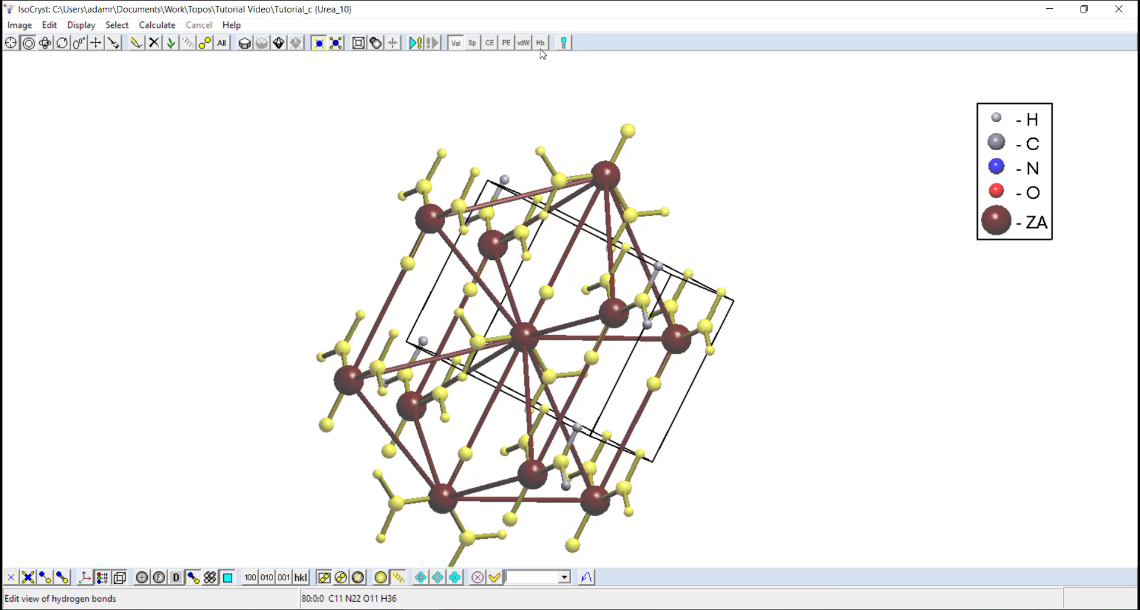
click(524, 44)
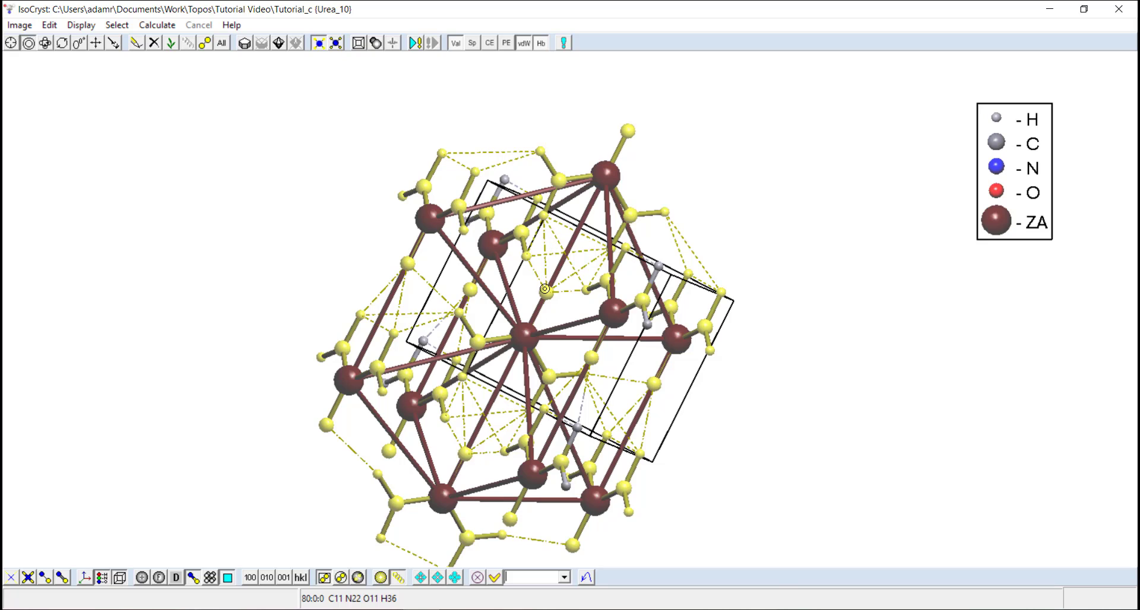
click(540, 44)
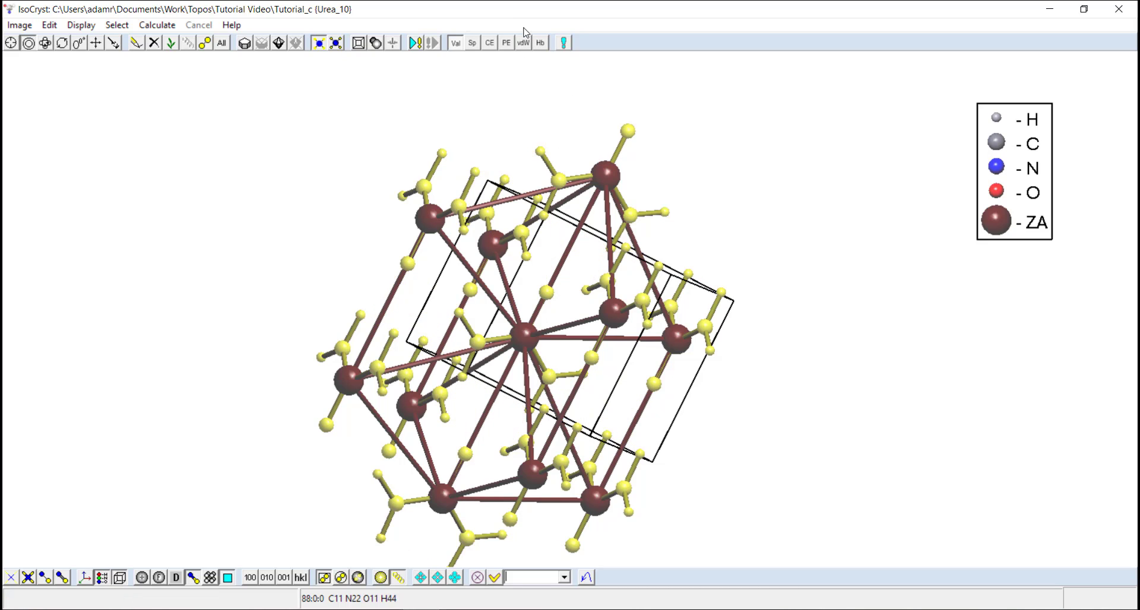
Step: Clear the selection, then orbit and reposition the completed urea cluster to examine how neighbouring molecules surround the central centroid
click(617, 173)
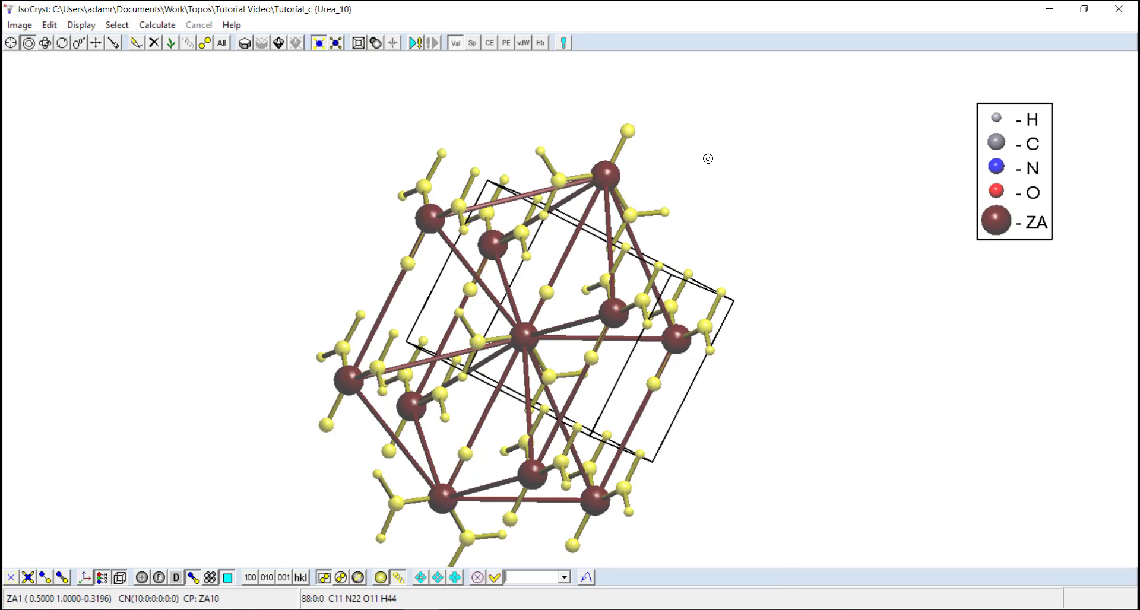
click(734, 182)
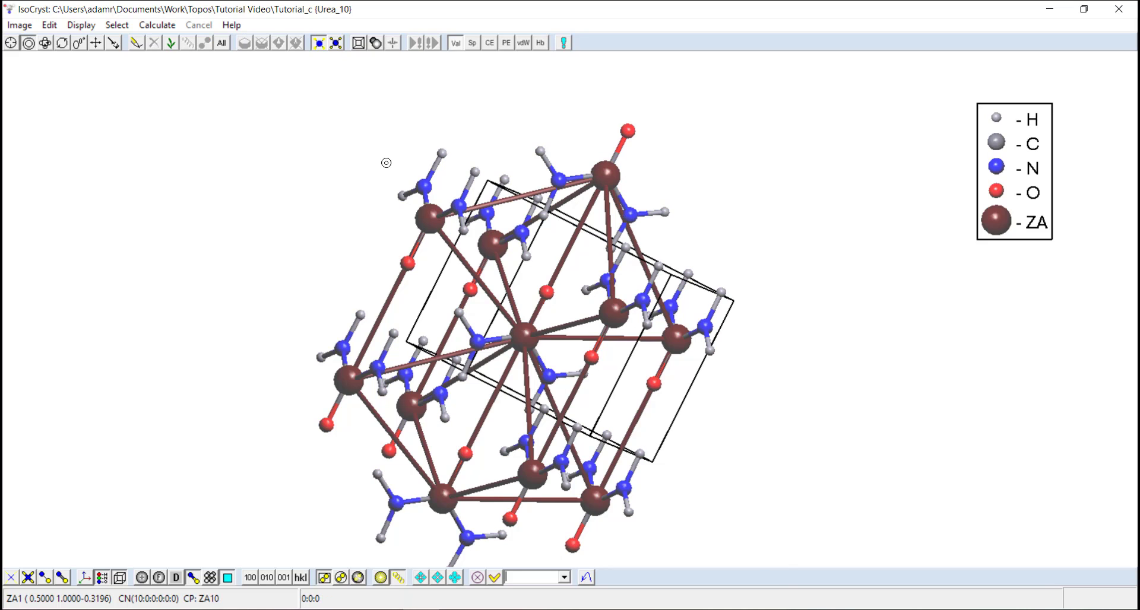
click(48, 45)
drag(600, 368, 688, 355)
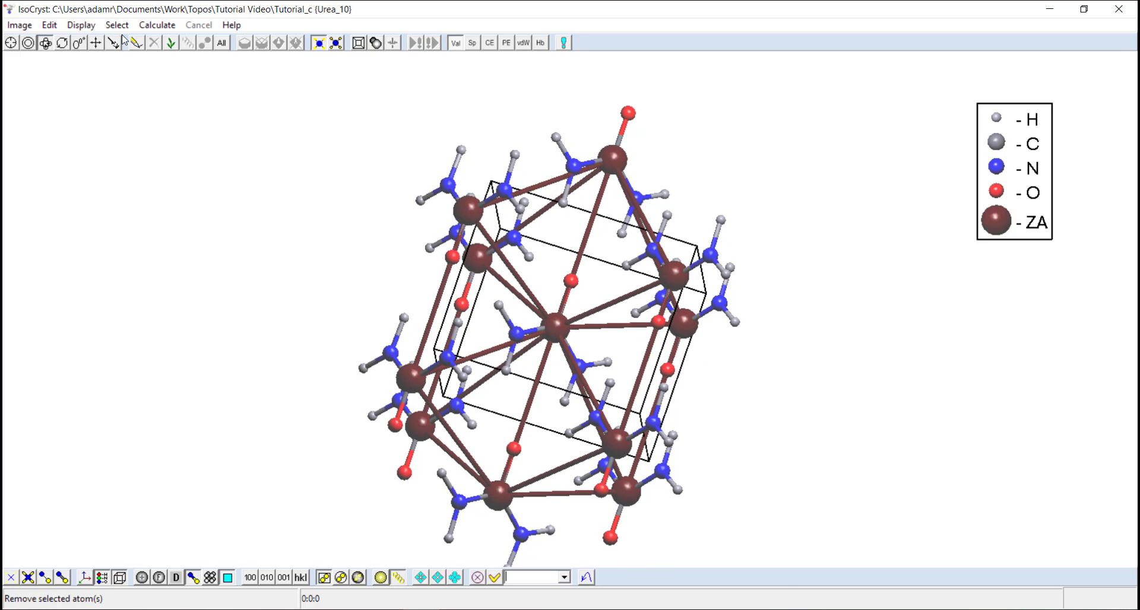
click(98, 43)
drag(401, 225, 395, 165)
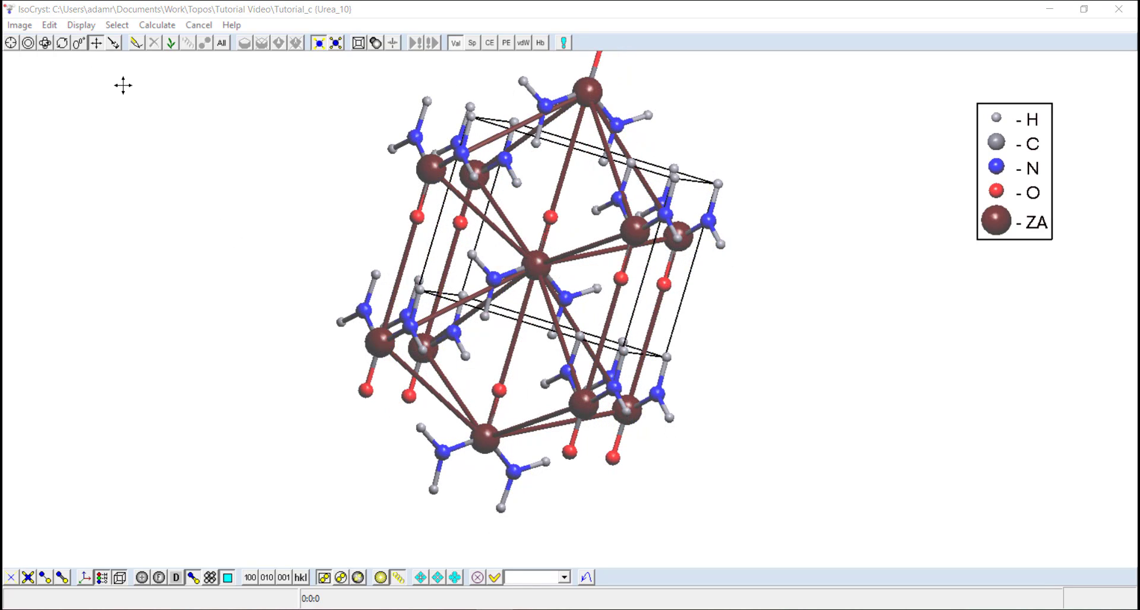
Step: Select all ZA centroids and set the bond options to number labels and number-based special colours
click(28, 44)
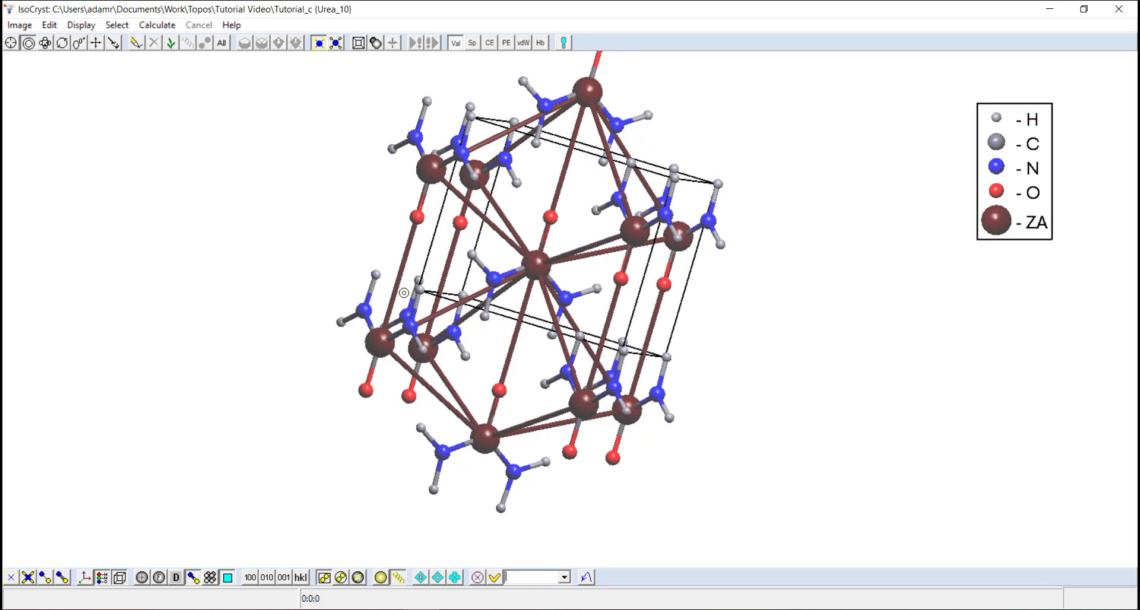
click(480, 433)
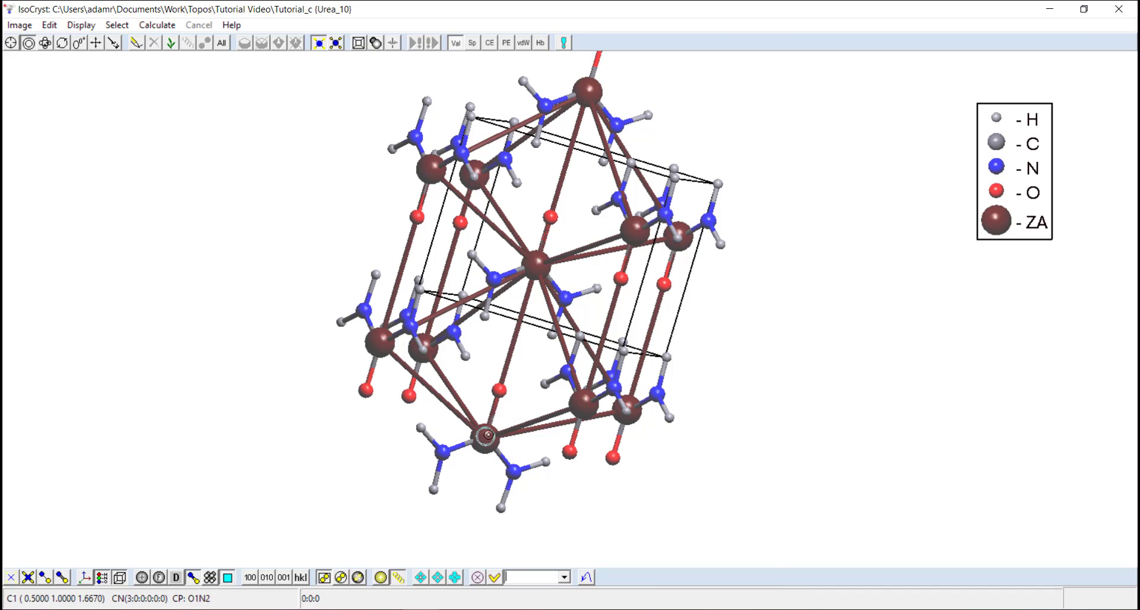
click(496, 445)
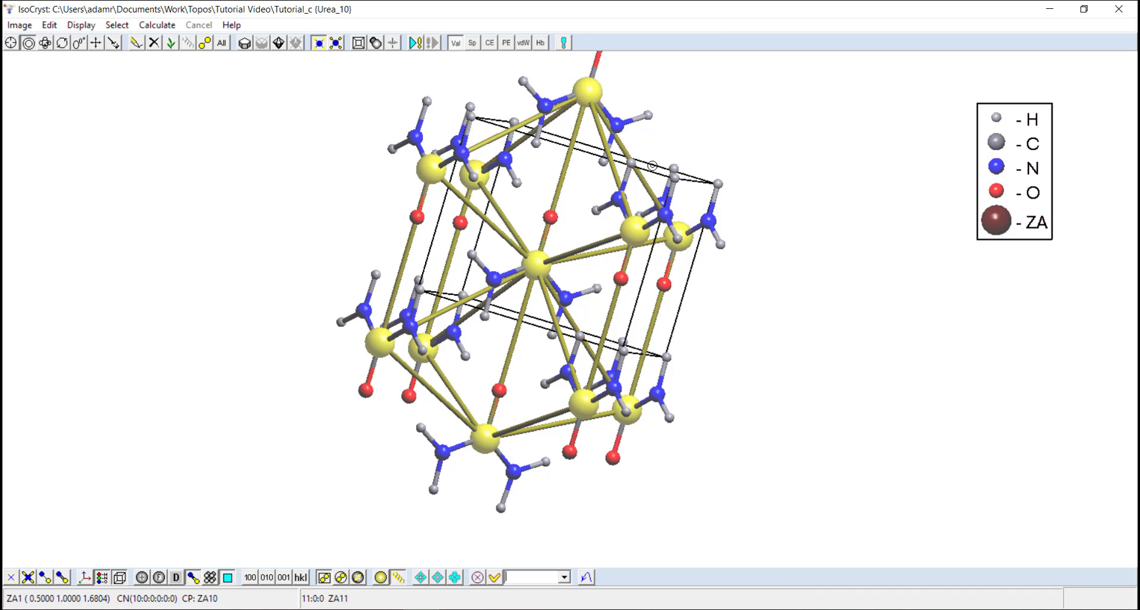
click(564, 43)
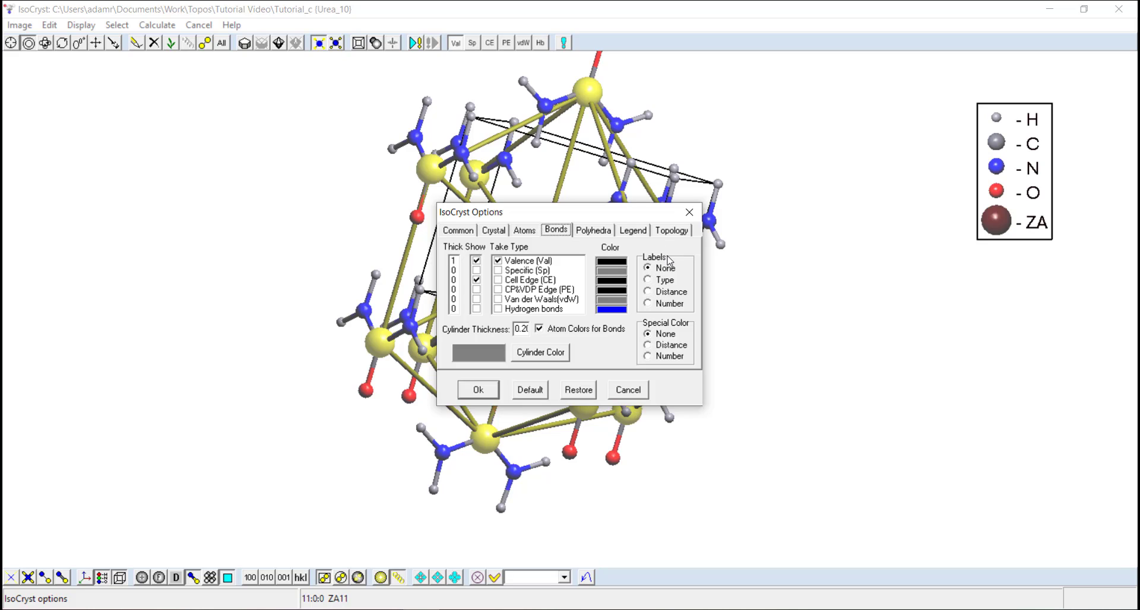
click(654, 306)
click(649, 357)
click(478, 390)
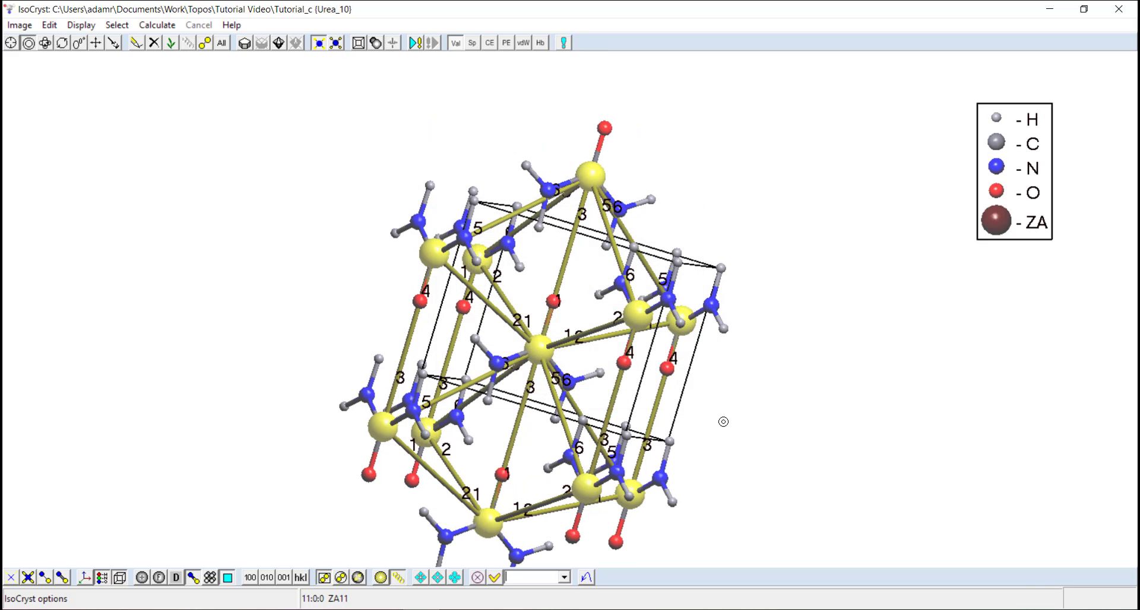
click(740, 358)
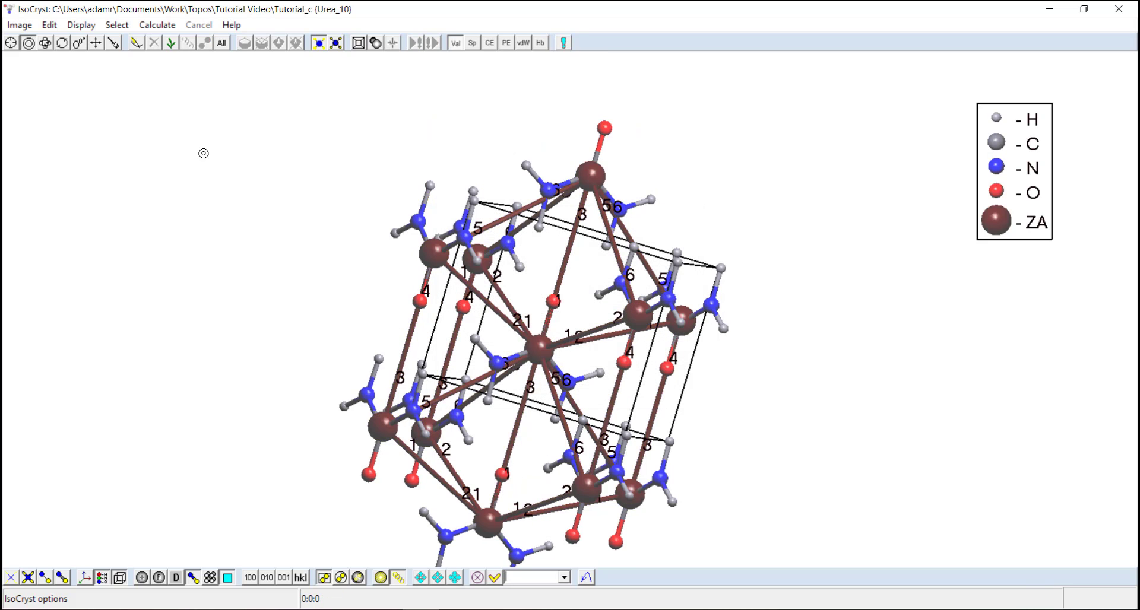
Step: Replace the atom-based bond colouring with the number-based colours throughout the urea cluster
click(96, 42)
drag(378, 249, 339, 184)
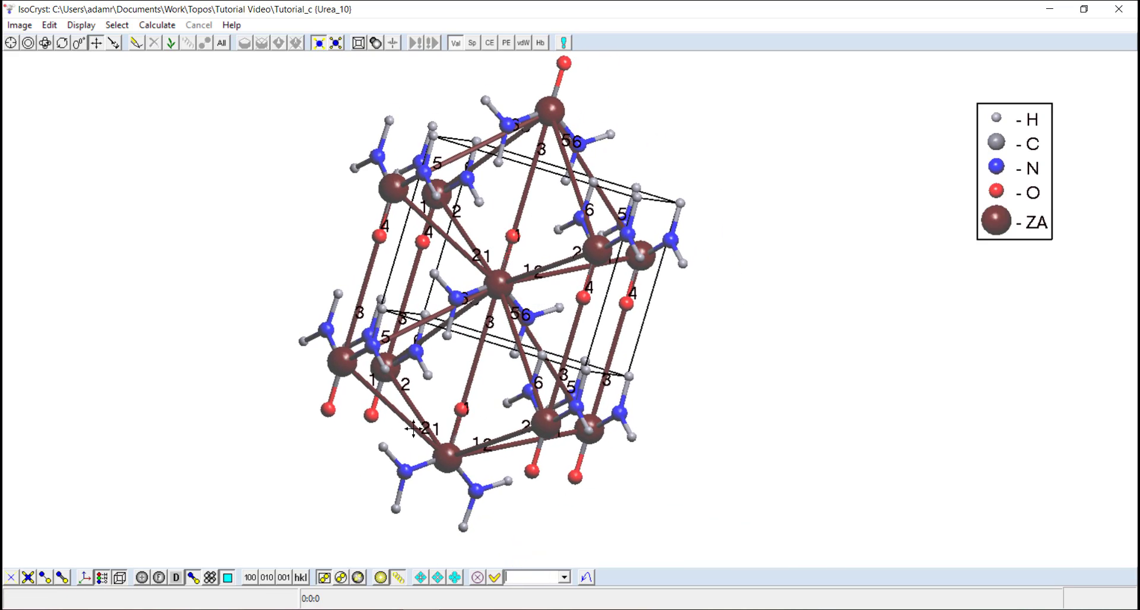
click(192, 577)
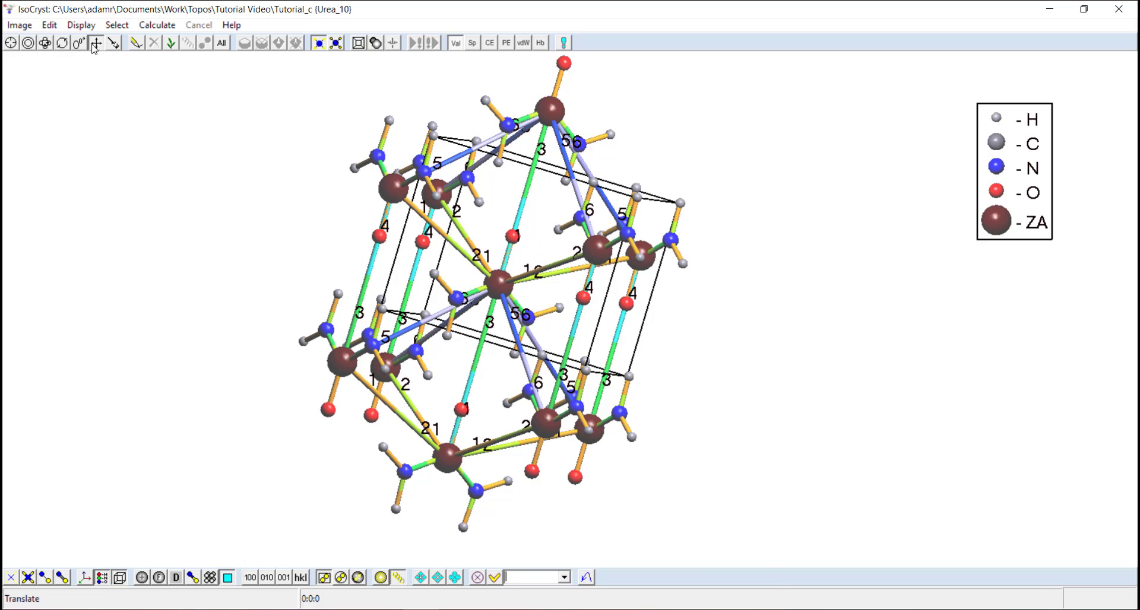
Step: Rotate and enlarge the urea cluster to examine the numbered, coloured interactions around the central centroid
click(45, 43)
drag(501, 324, 504, 346)
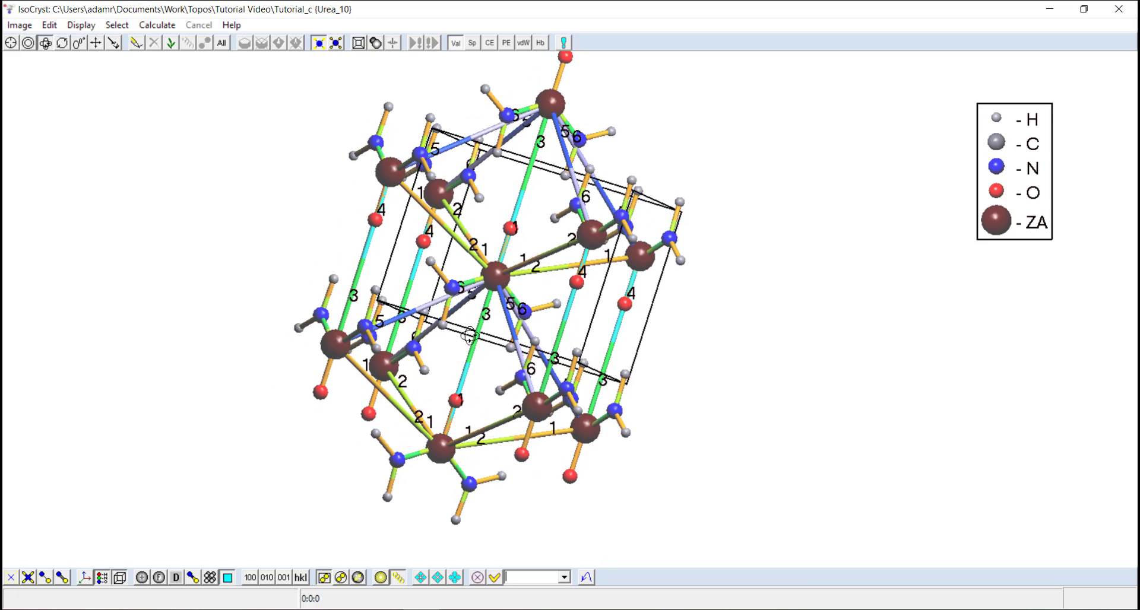
drag(139, 130, 77, 76)
click(79, 44)
drag(128, 134, 322, 211)
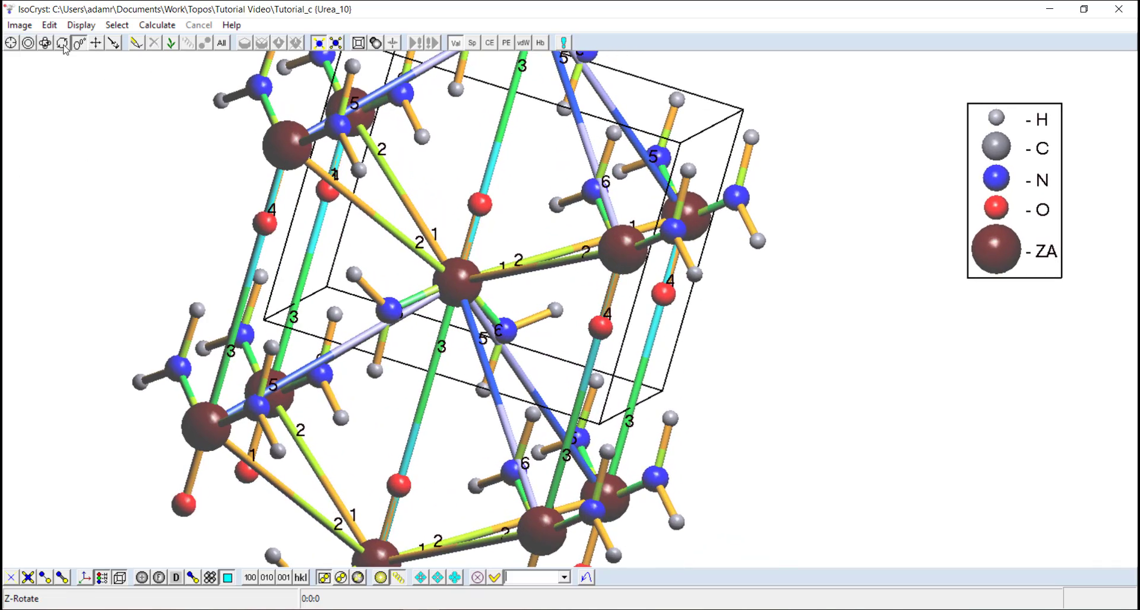
click(45, 42)
drag(240, 164, 428, 223)
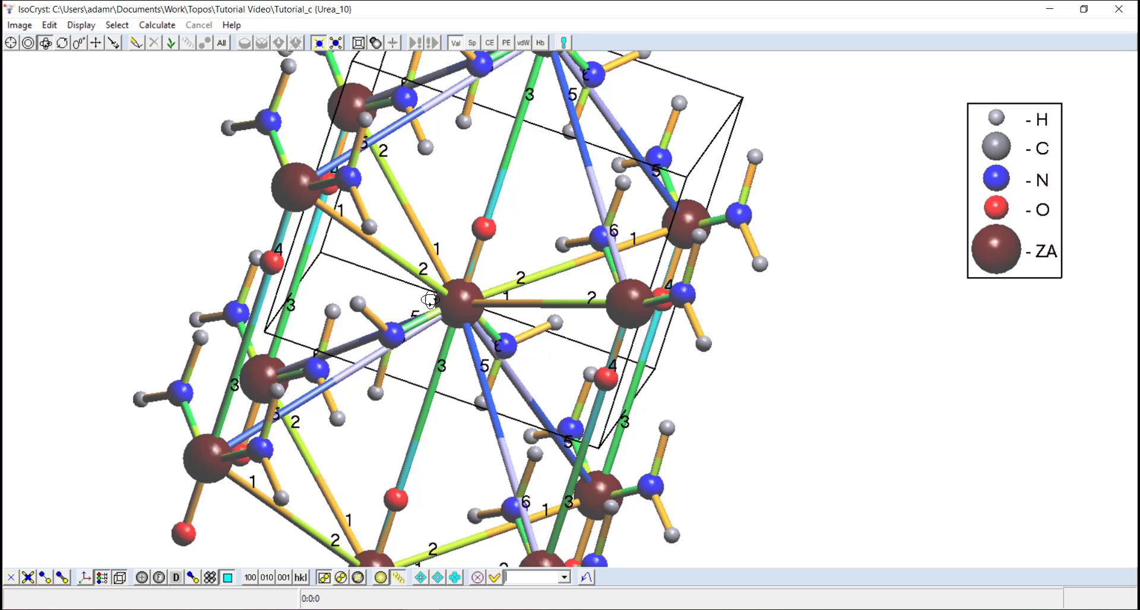
drag(475, 302, 460, 362)
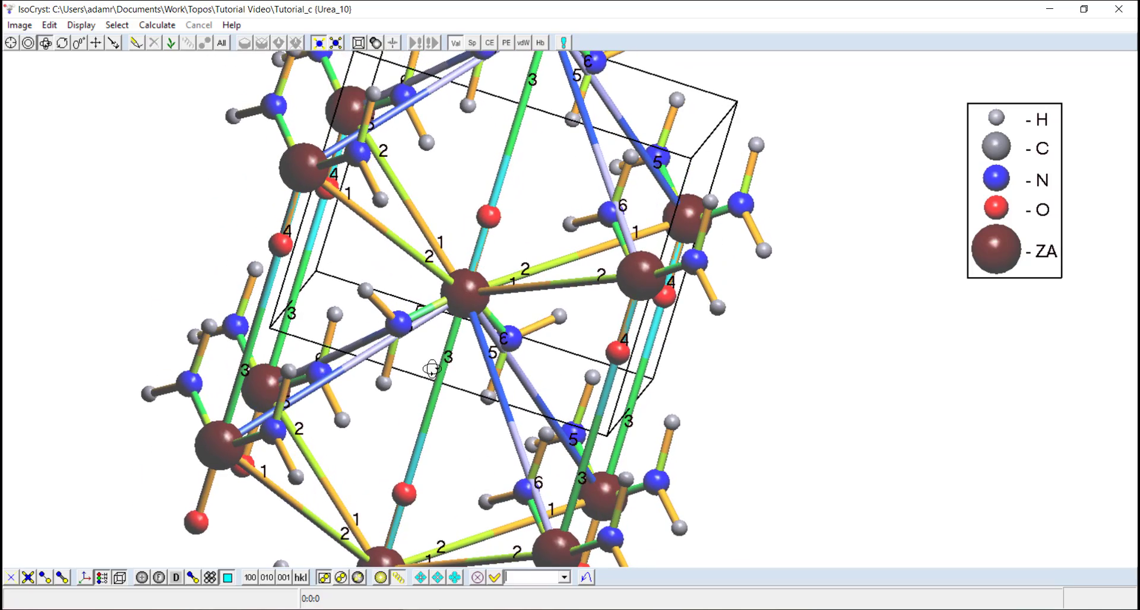
drag(346, 162, 549, 106)
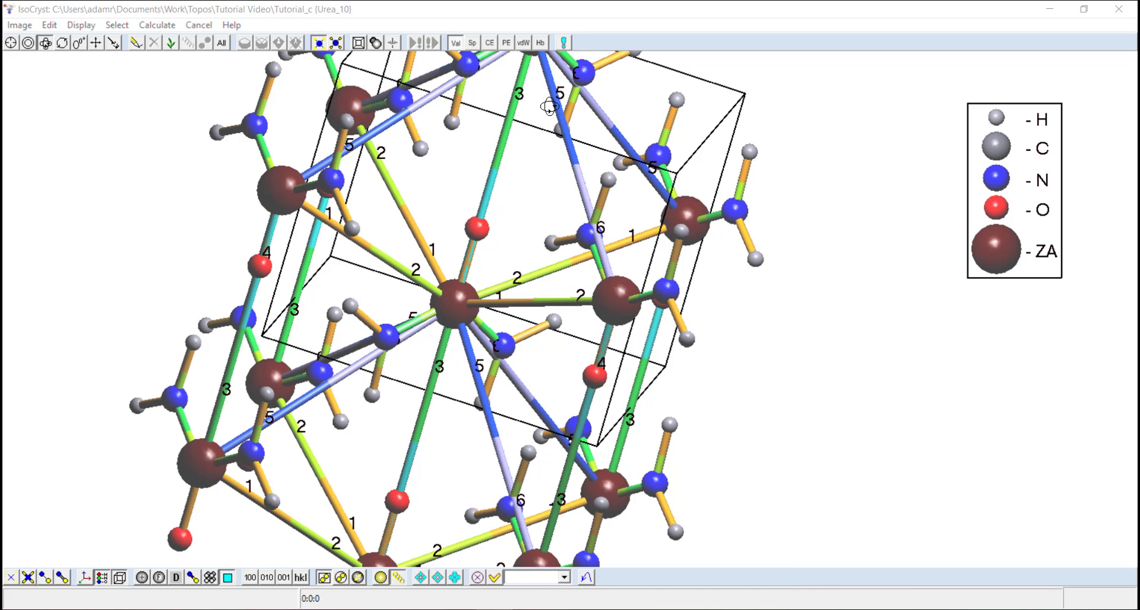
Step: Show the hydrogen bonds and van der Waals contacts between the urea molecules alongside the numbered centroid net
click(540, 44)
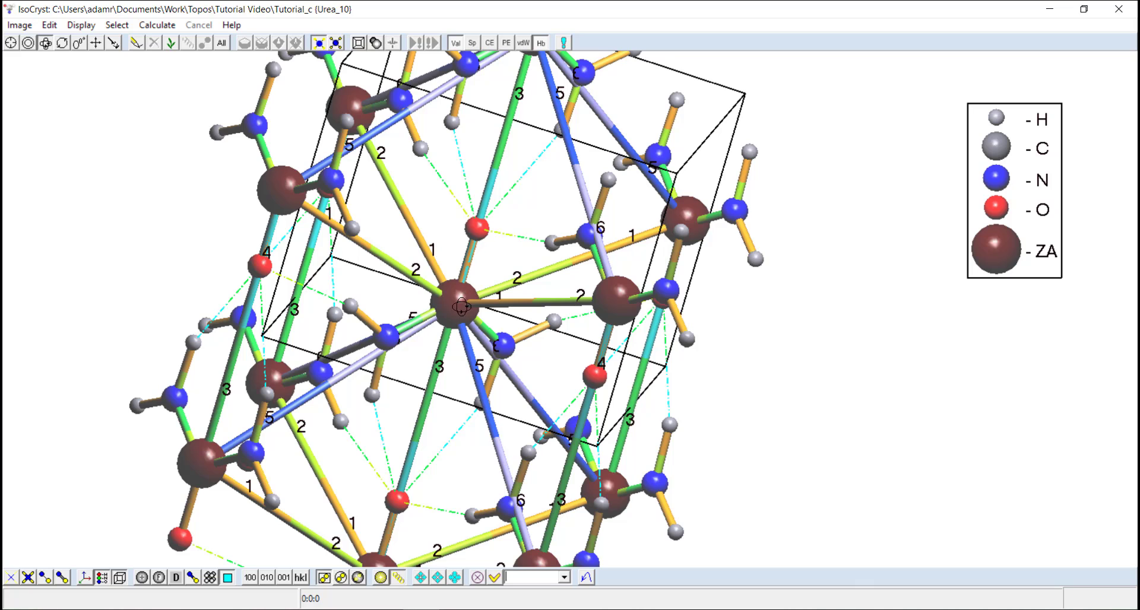
drag(472, 273, 468, 271)
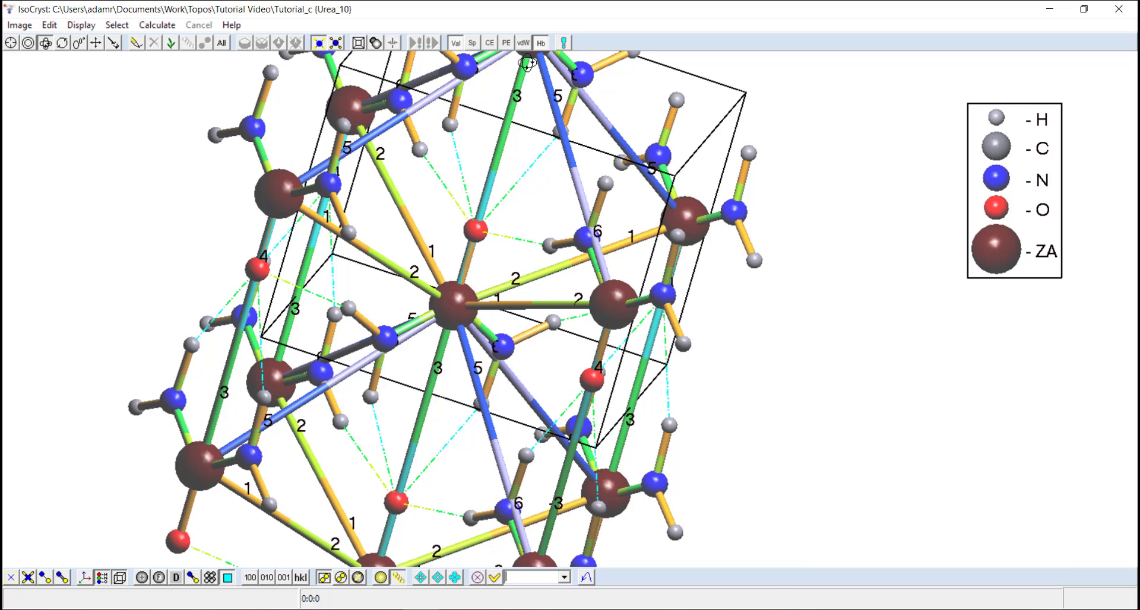
click(523, 43)
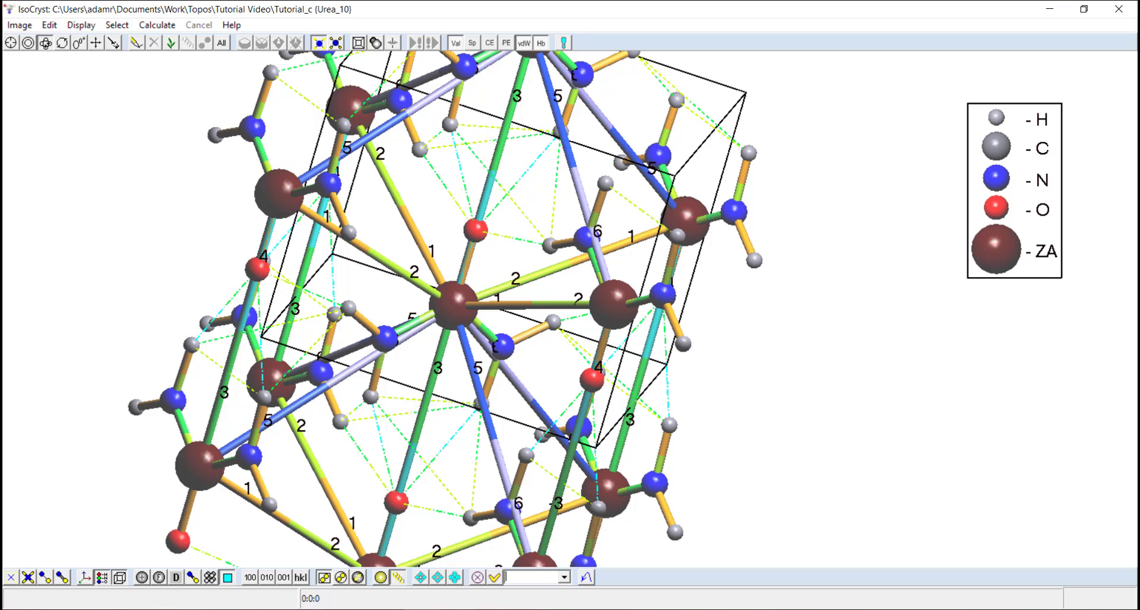
click(456, 609)
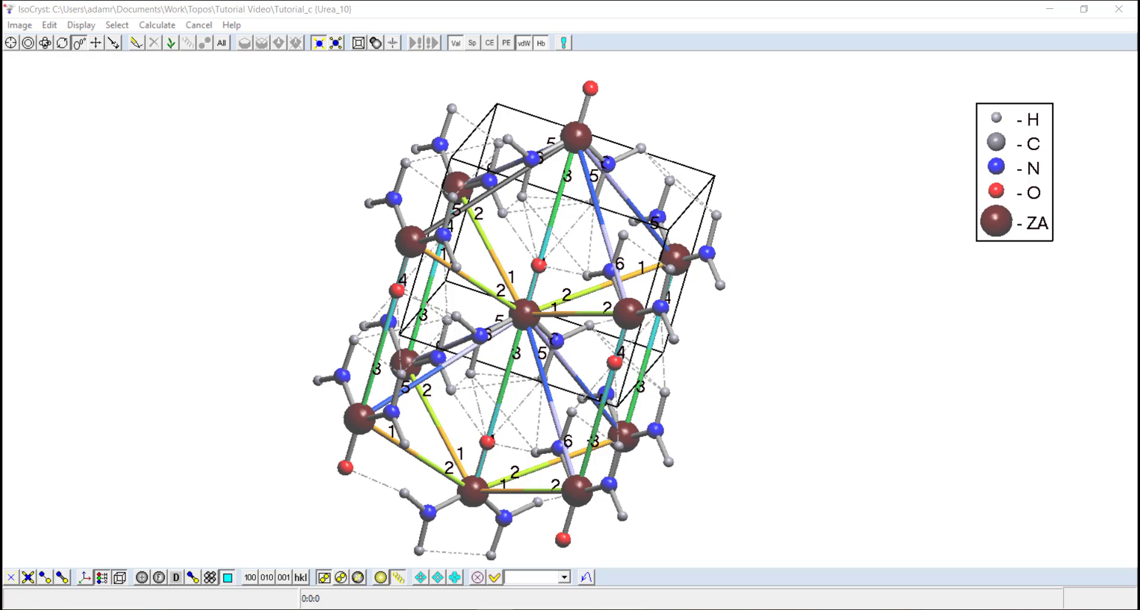
Step: Try to recolour the bonds and contacts among all selected C, N, O and H atoms dark purple (RGB 64, 0, 64)
click(28, 42)
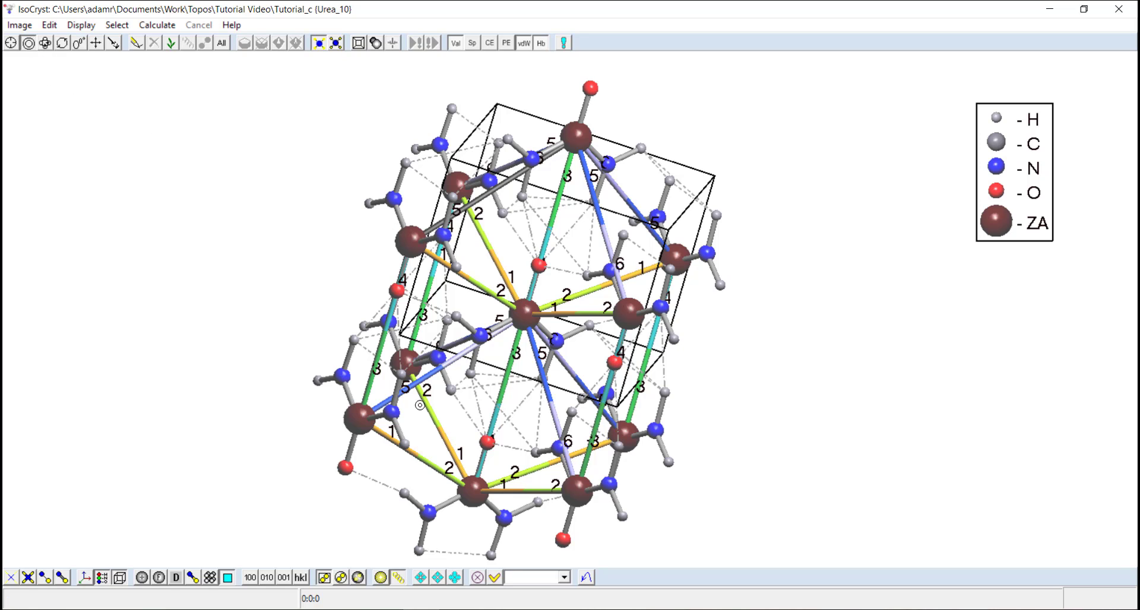
click(392, 412)
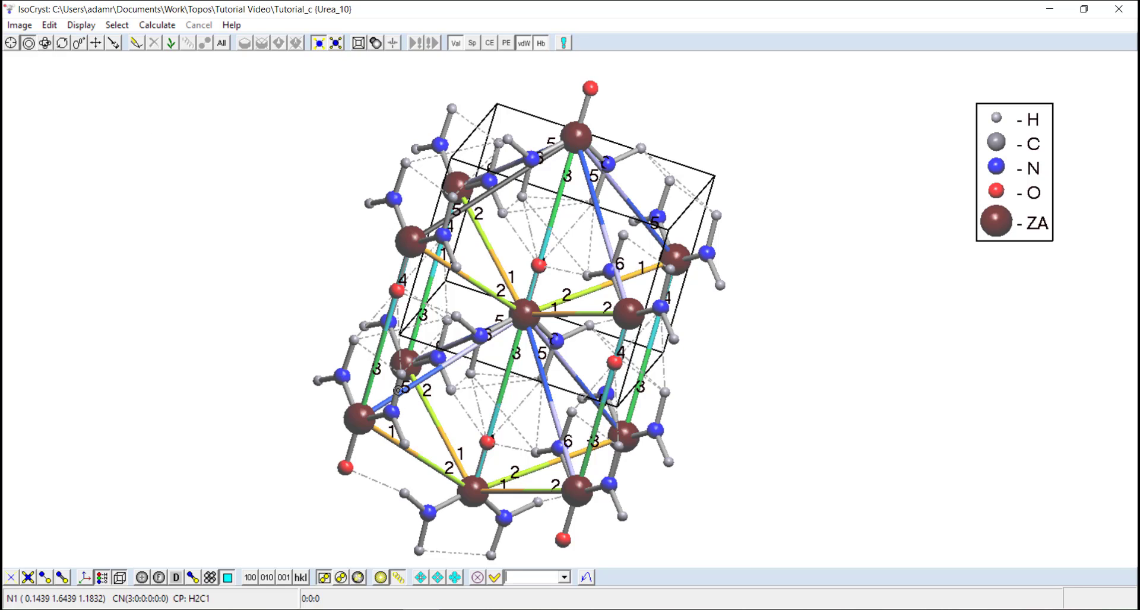
click(393, 412)
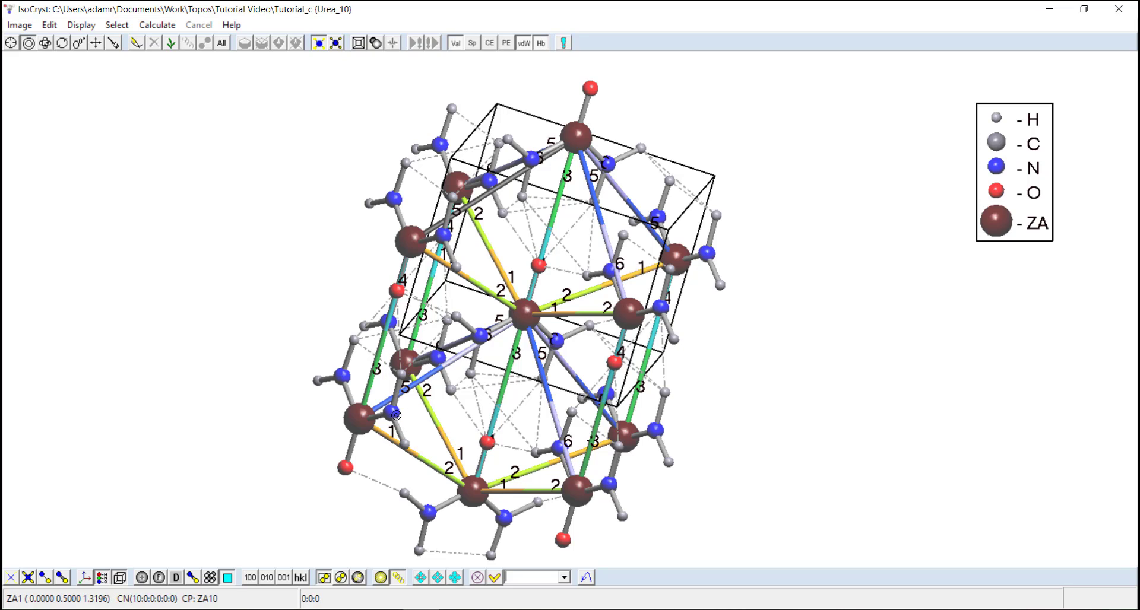
click(398, 578)
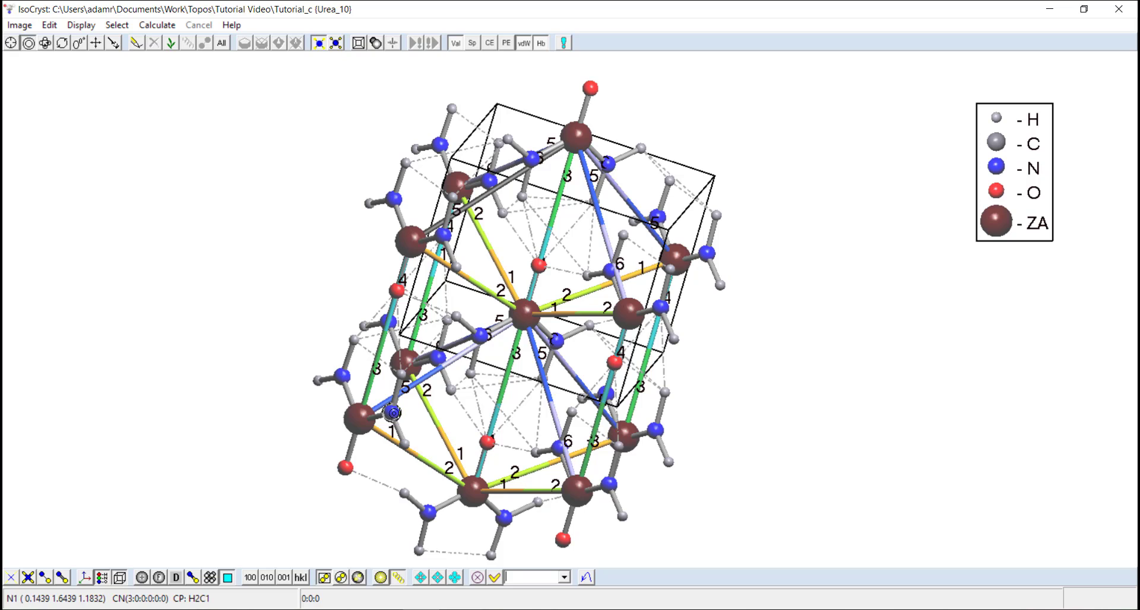
click(394, 417)
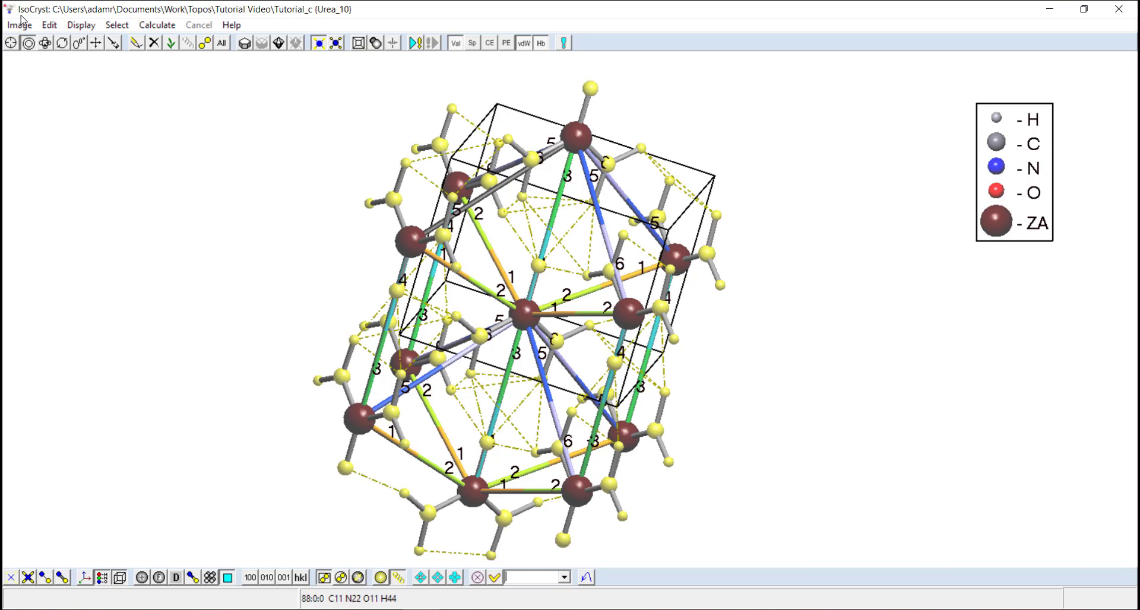
click(49, 25)
click(87, 255)
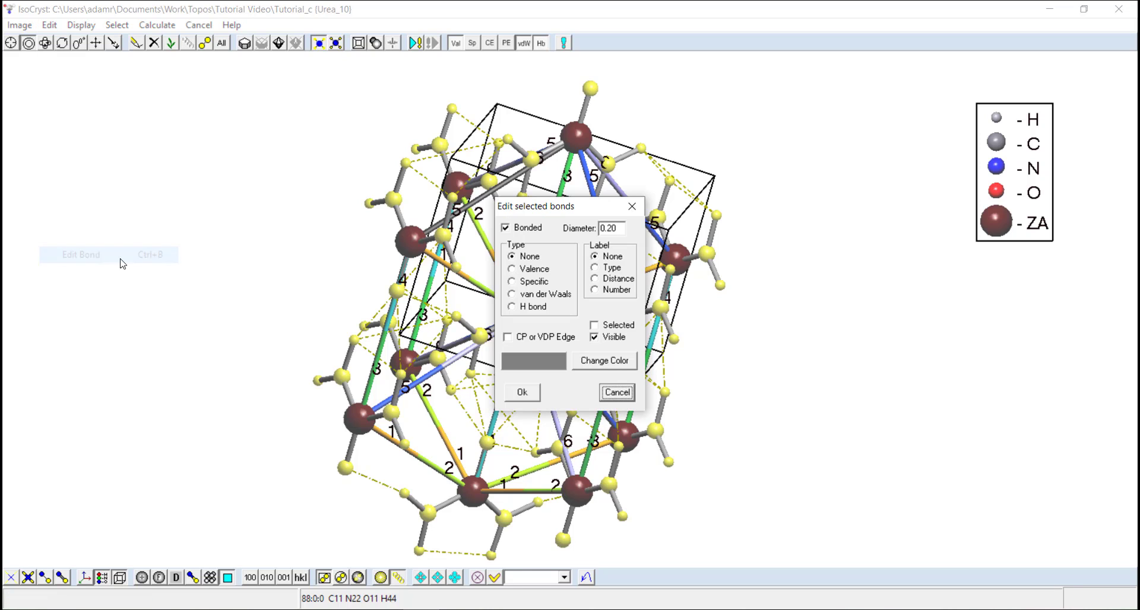
click(597, 364)
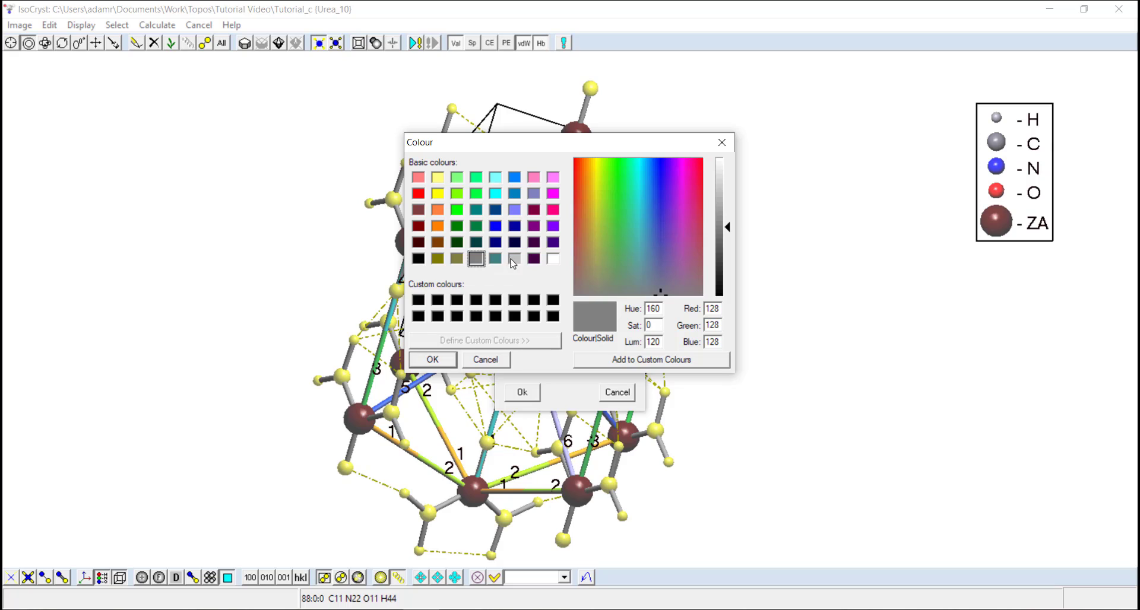
click(515, 259)
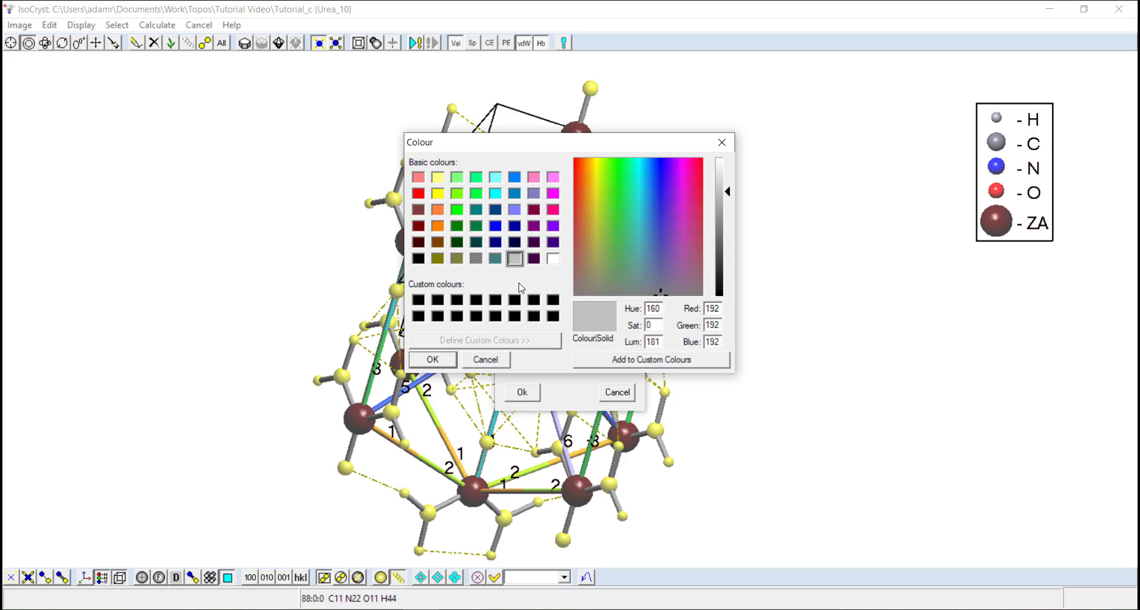
click(534, 259)
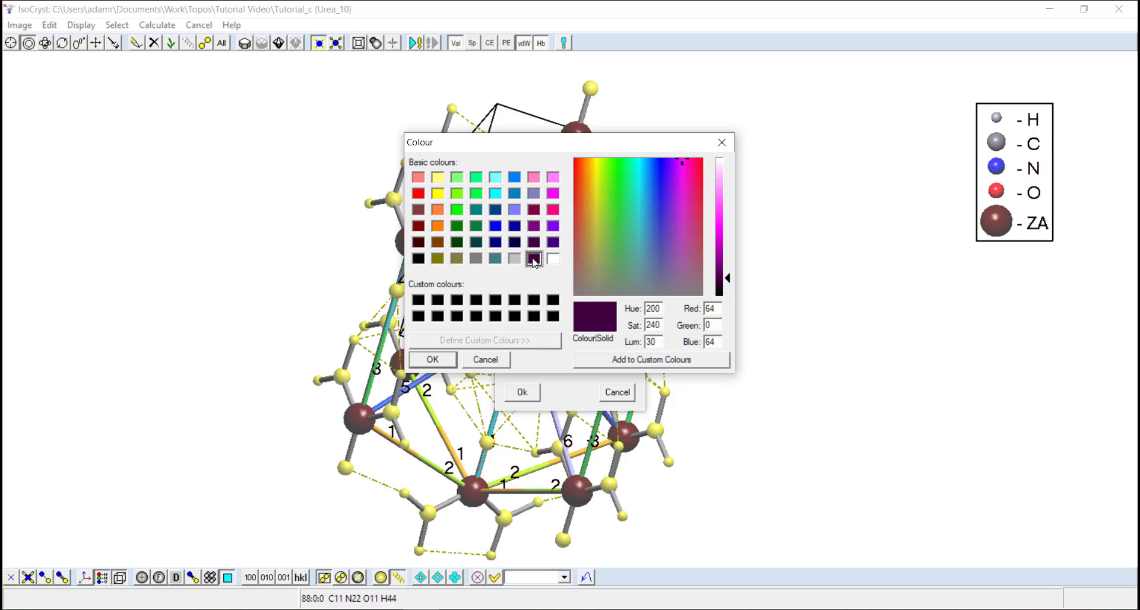
click(433, 360)
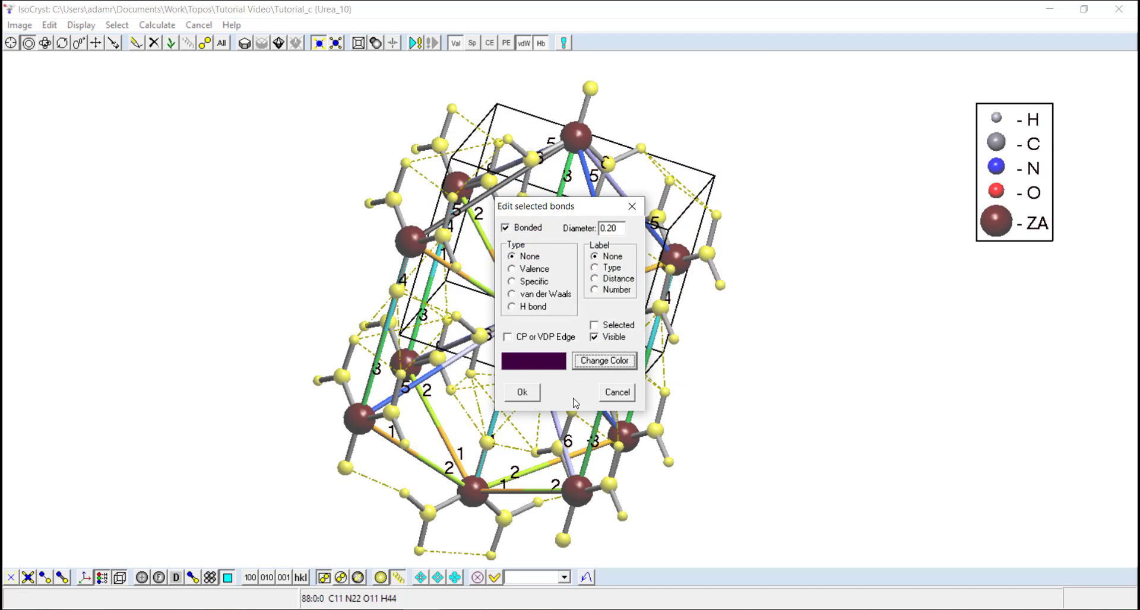
click(522, 392)
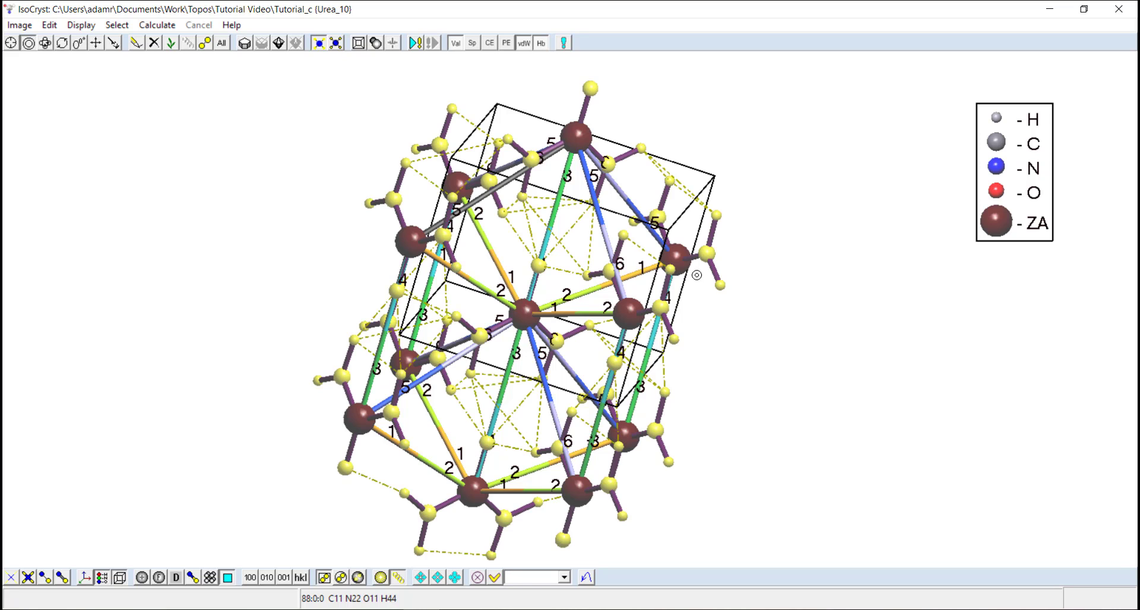
click(797, 334)
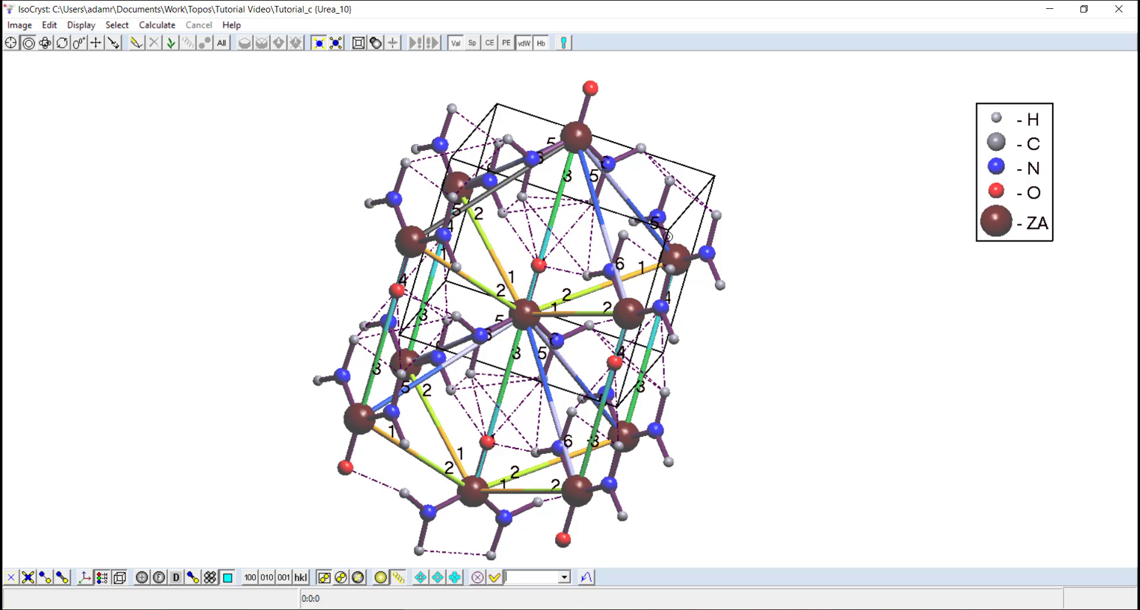
Step: Reselect all C, N, O and H atoms and try to recolour their bonds and contacts grey (RGB 128, 128, 128)
double_click(721, 284)
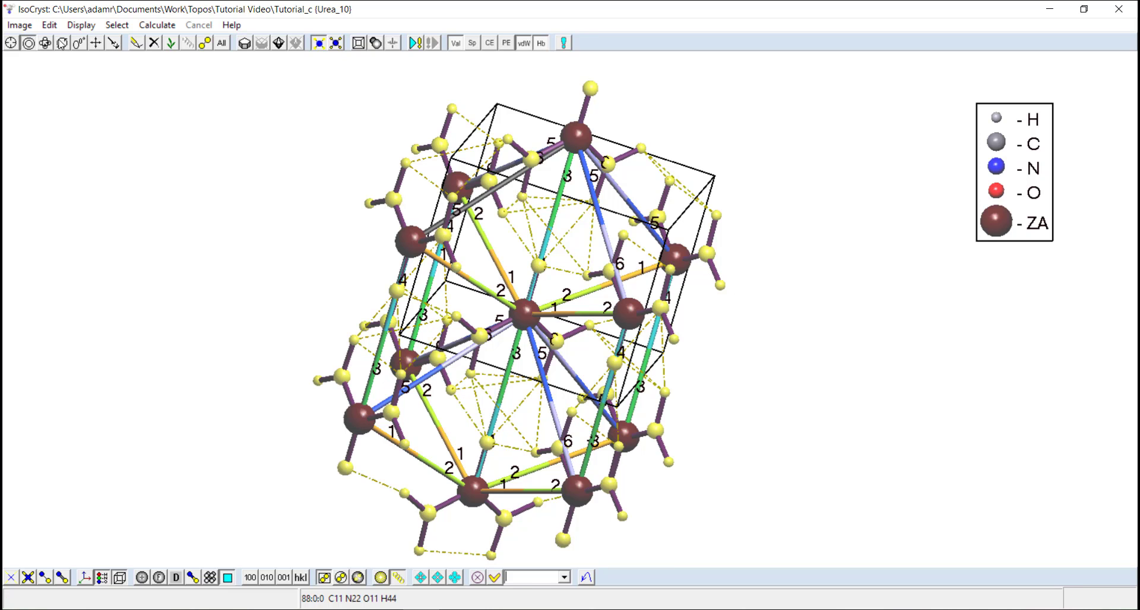
click(58, 27)
click(81, 254)
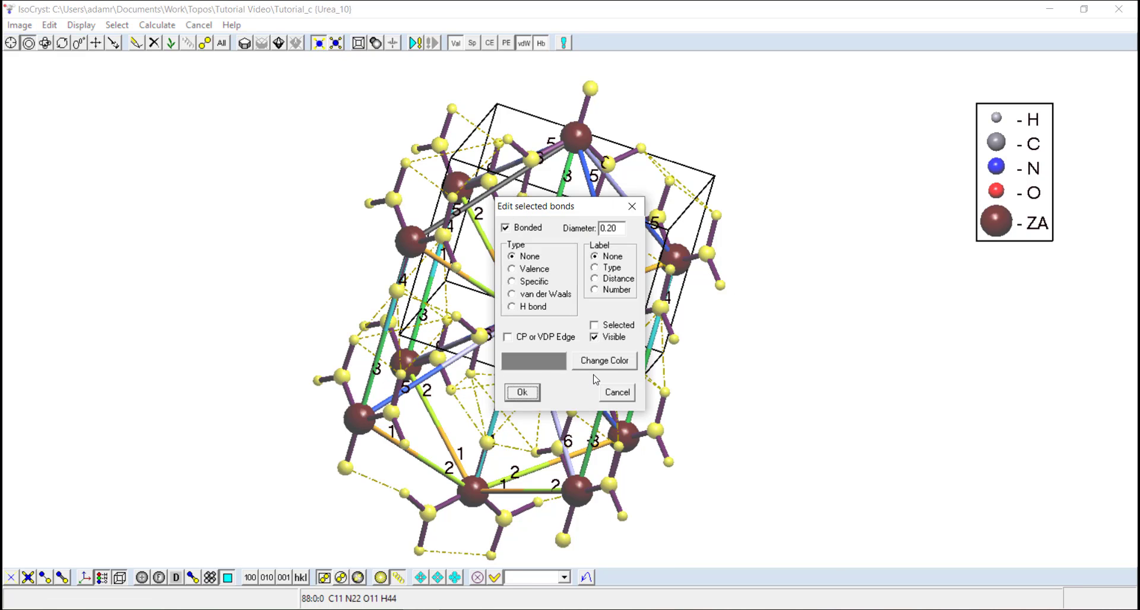
click(576, 366)
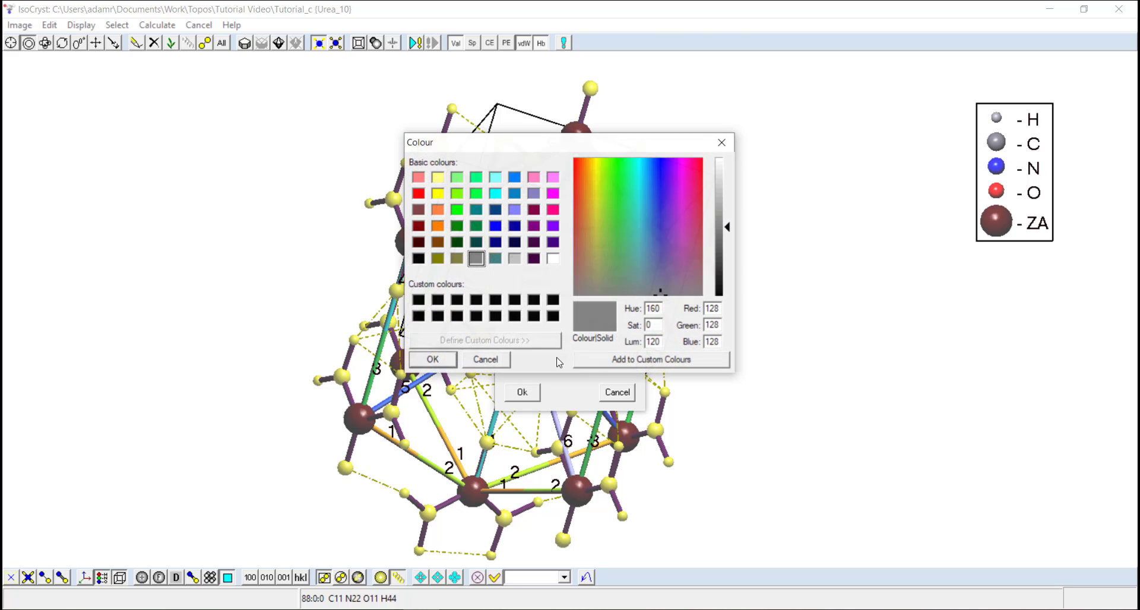
click(432, 359)
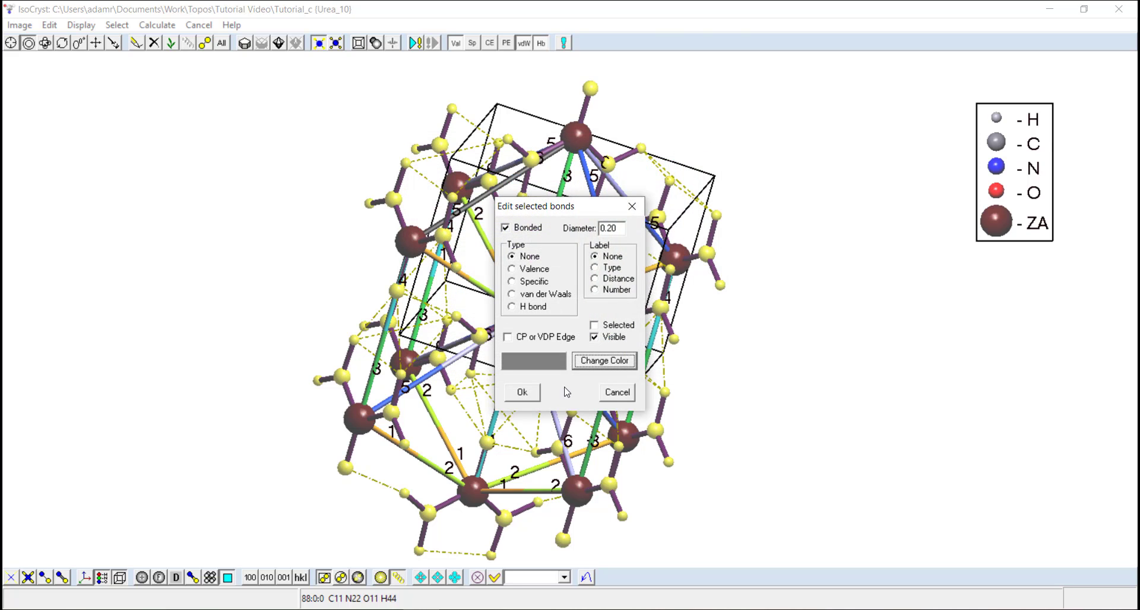
click(518, 393)
click(729, 417)
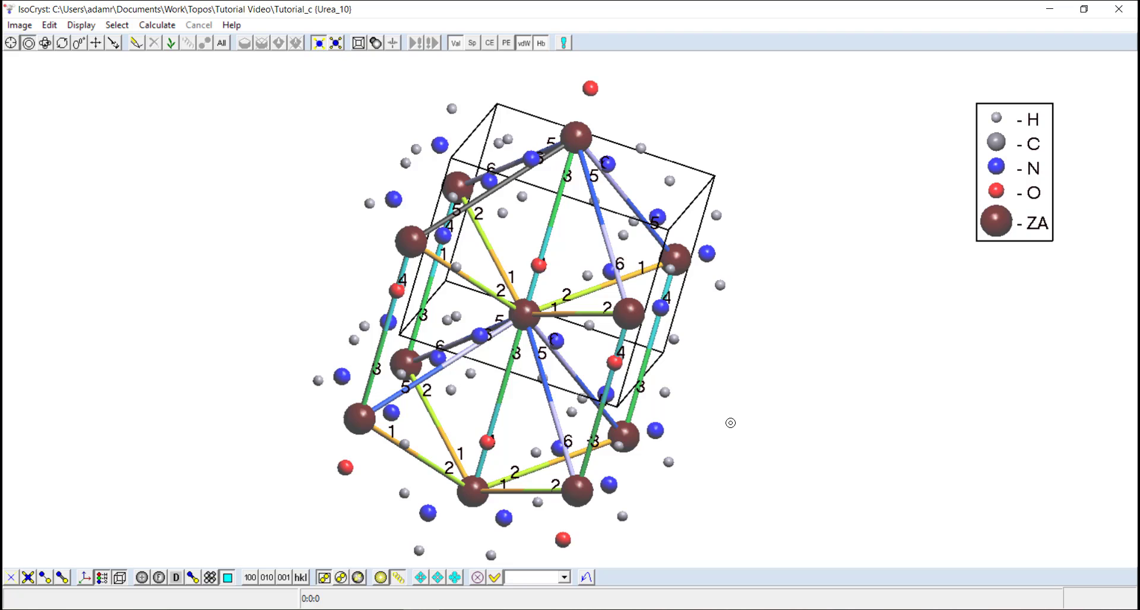
Step: Undo the last two bond edits on the urea molecules and clear the selection
key(ctrl+z)
key(ctrl+z)
click(786, 415)
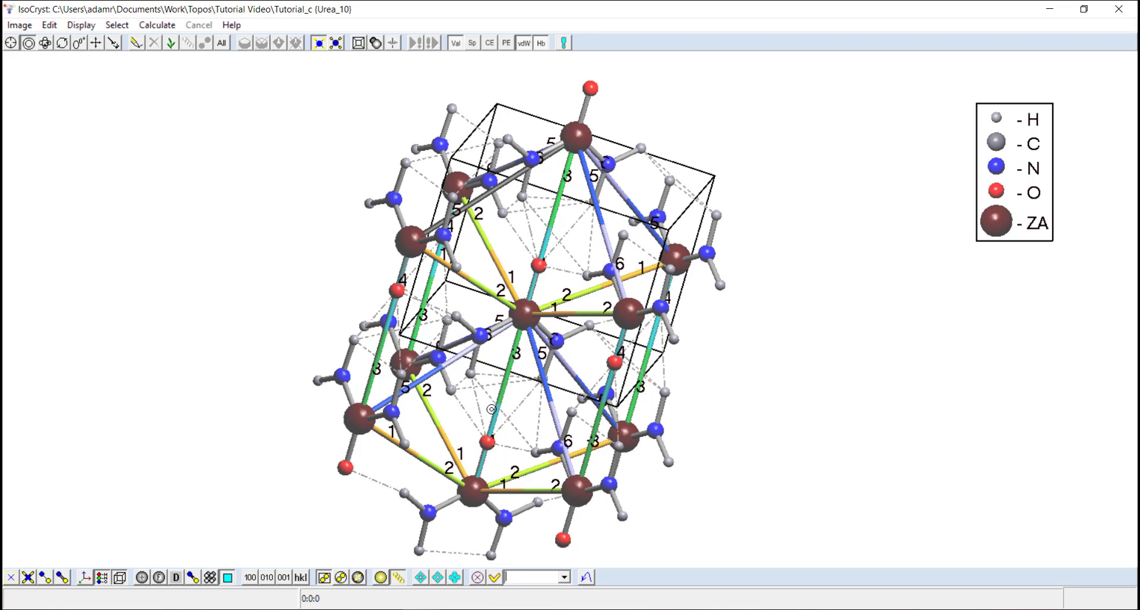
Step: Hide the bonds connecting the ten outer ZA centroids to one another, then clear the selection
click(380, 577)
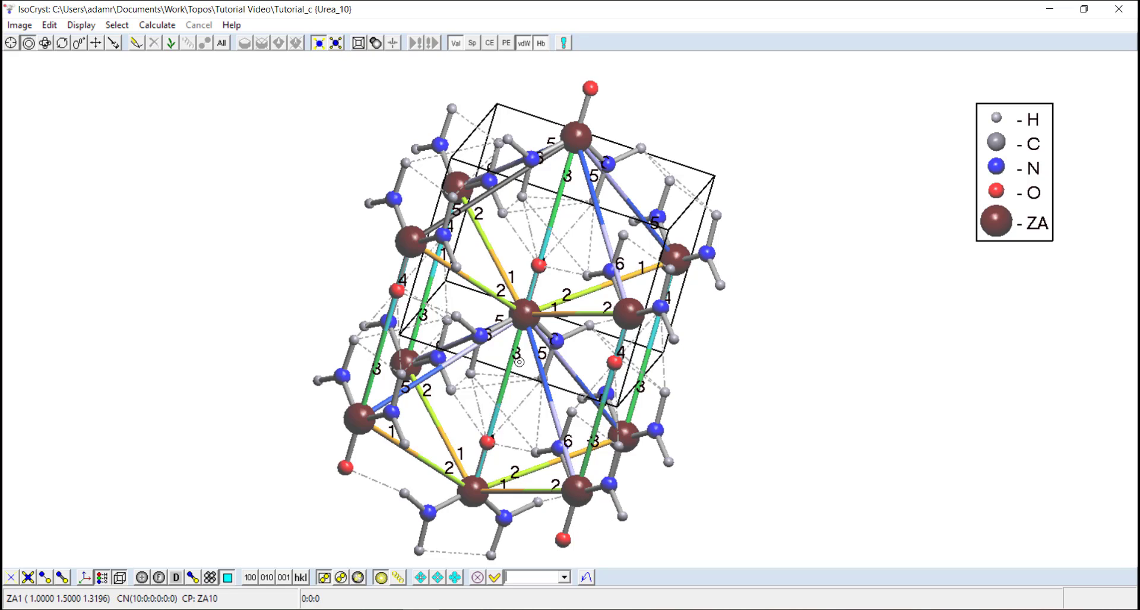
click(585, 501)
click(479, 502)
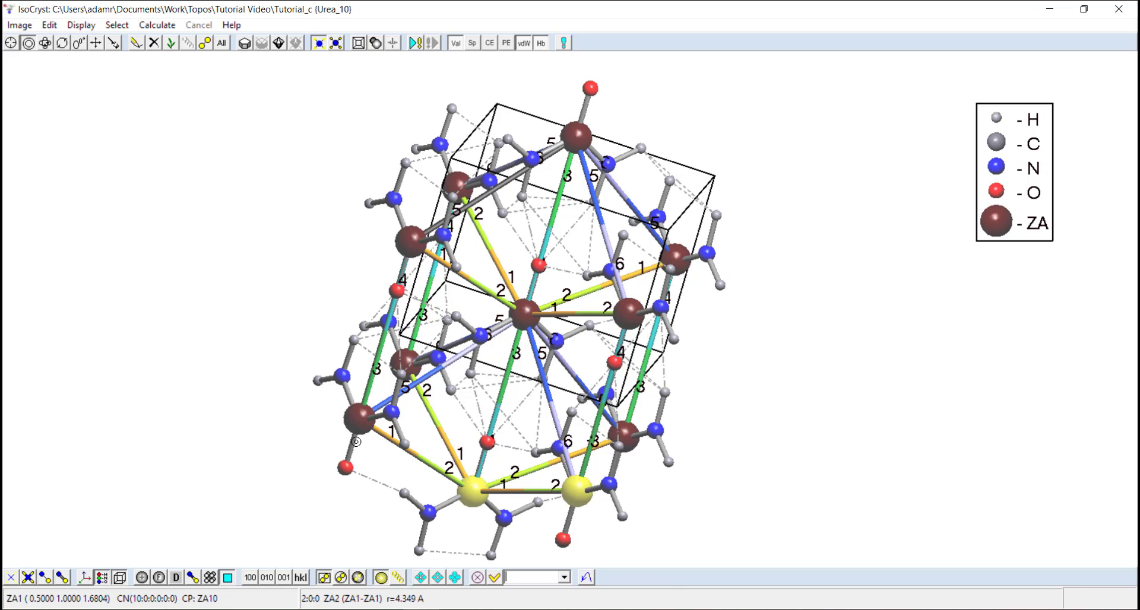
click(359, 418)
click(406, 363)
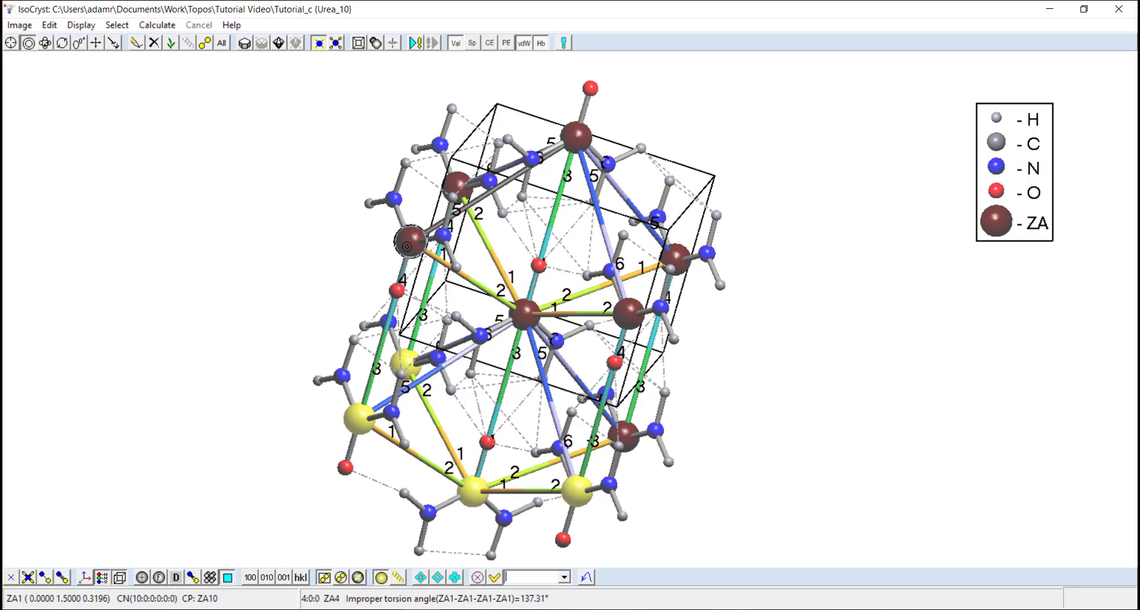
click(411, 241)
click(462, 187)
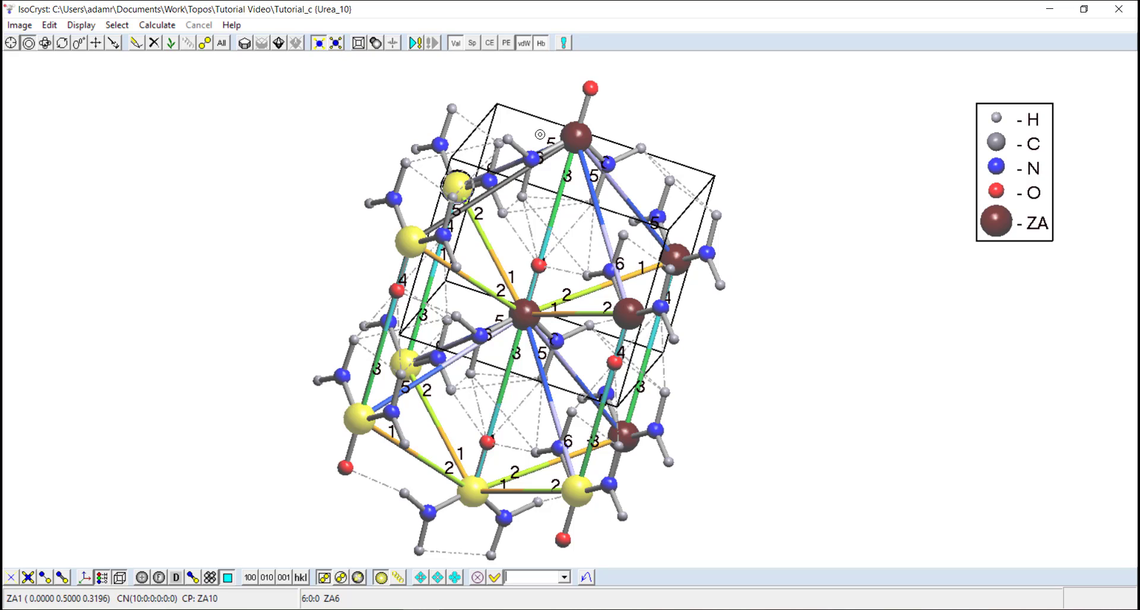
click(576, 137)
click(638, 309)
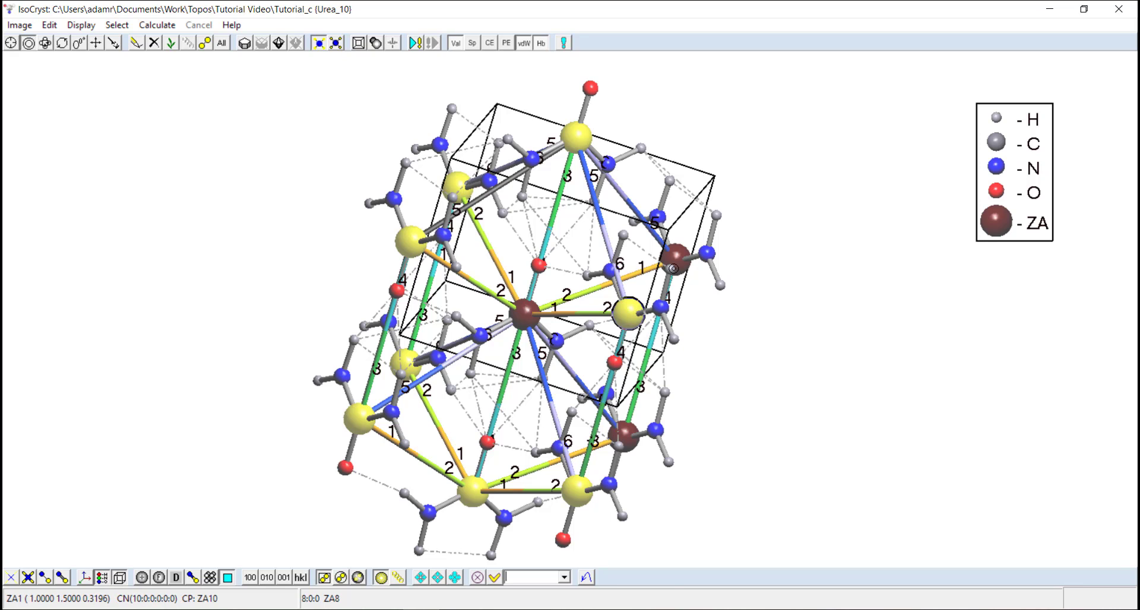
click(675, 259)
click(637, 442)
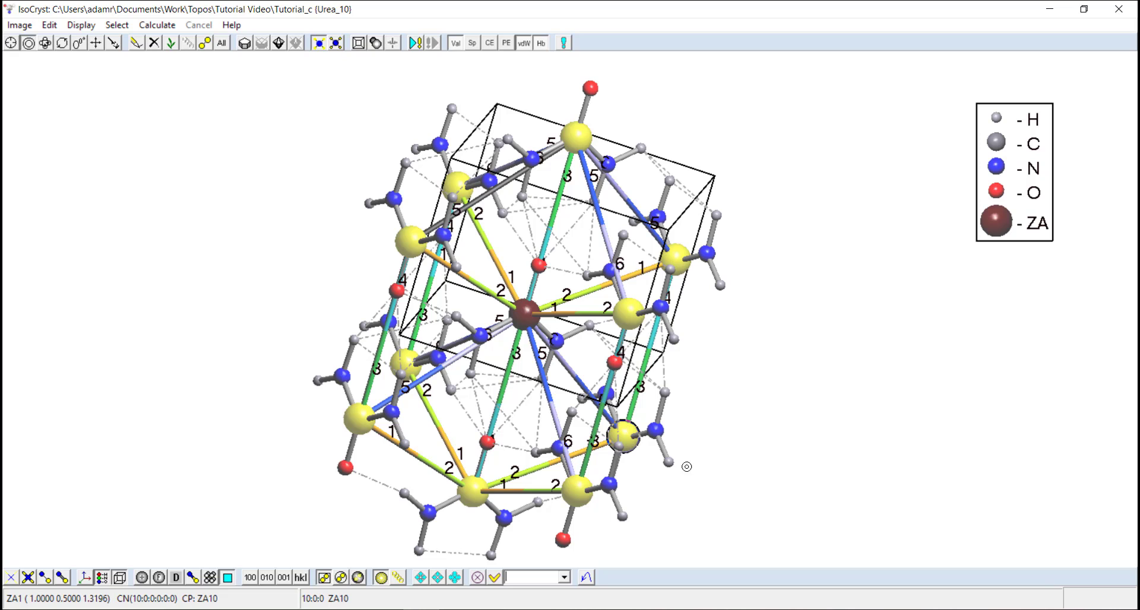
click(52, 26)
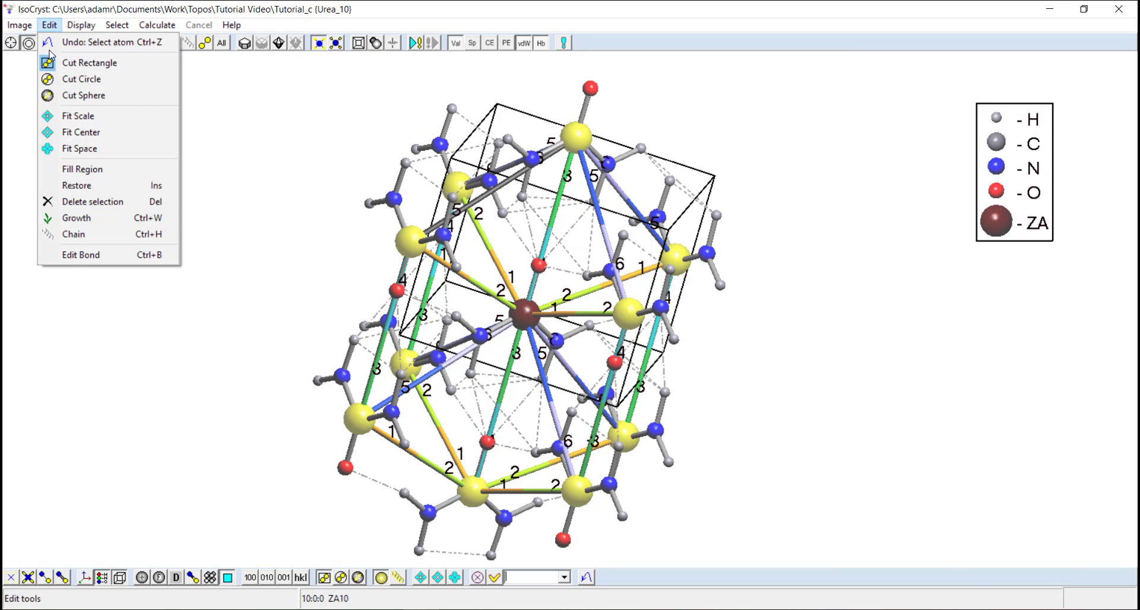
click(78, 256)
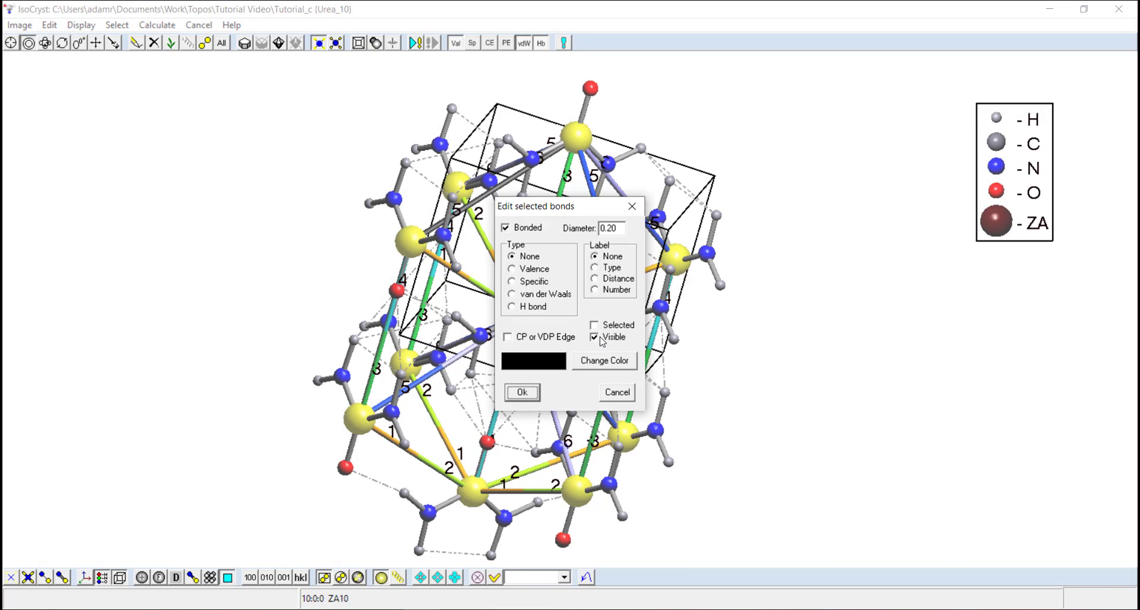
click(595, 338)
click(530, 393)
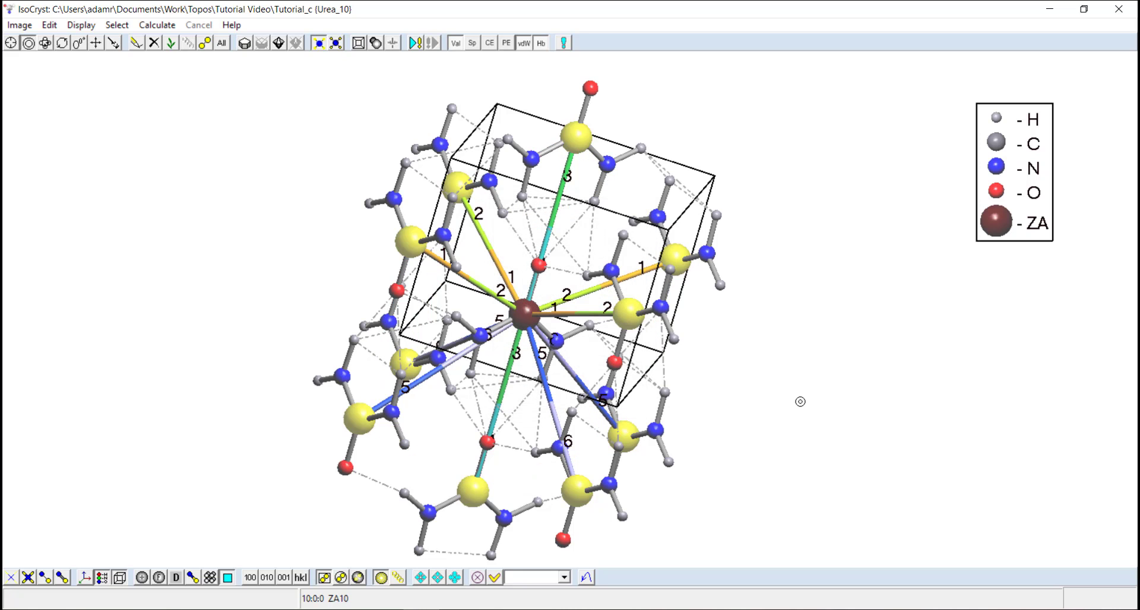
click(801, 402)
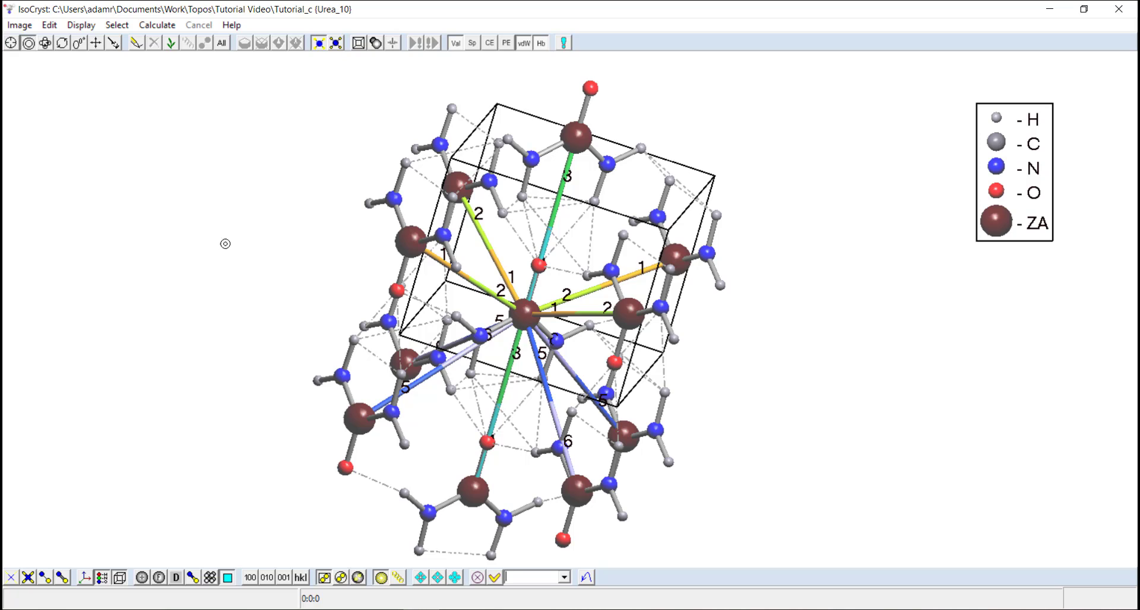
Step: Hide the contacts among the two upper H atoms of one outer urea molecule and the O atom of the outer molecule above it
click(46, 46)
drag(356, 386, 350, 245)
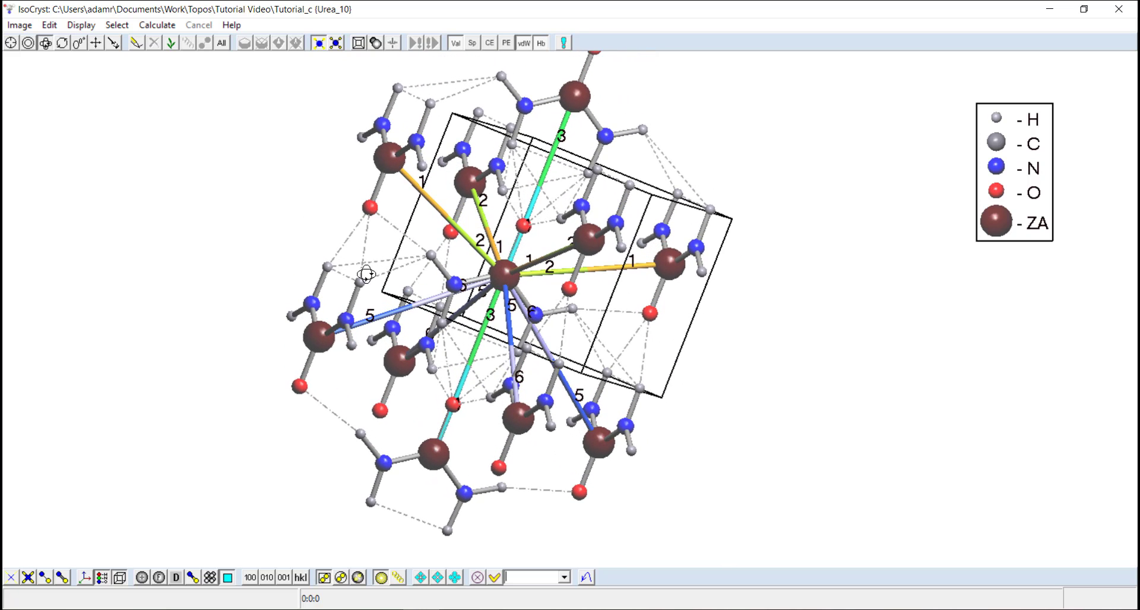
click(28, 43)
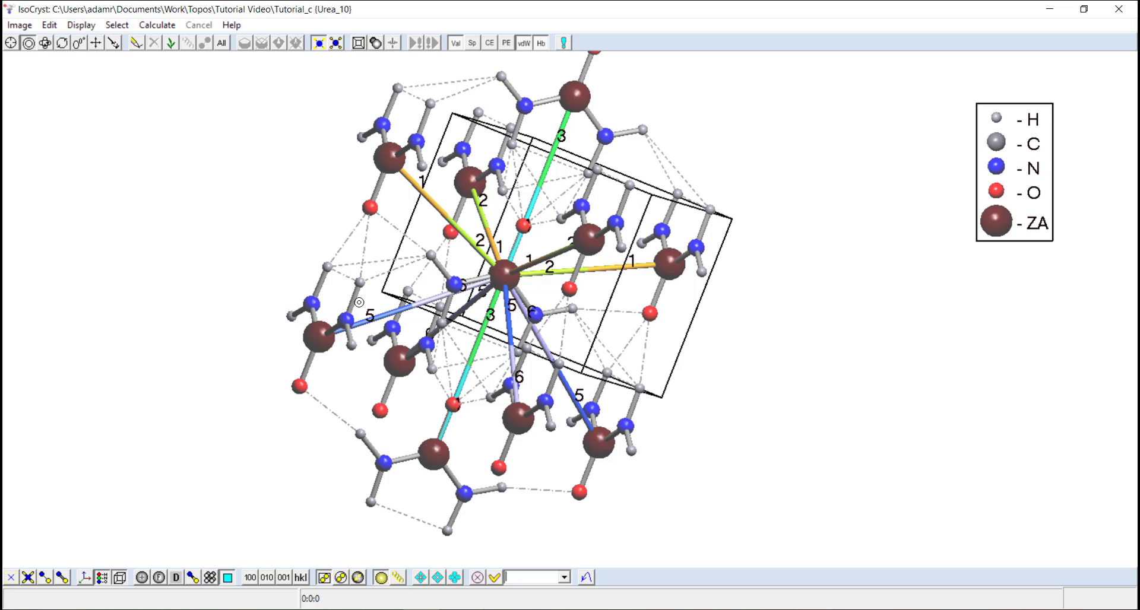
click(360, 283)
click(327, 267)
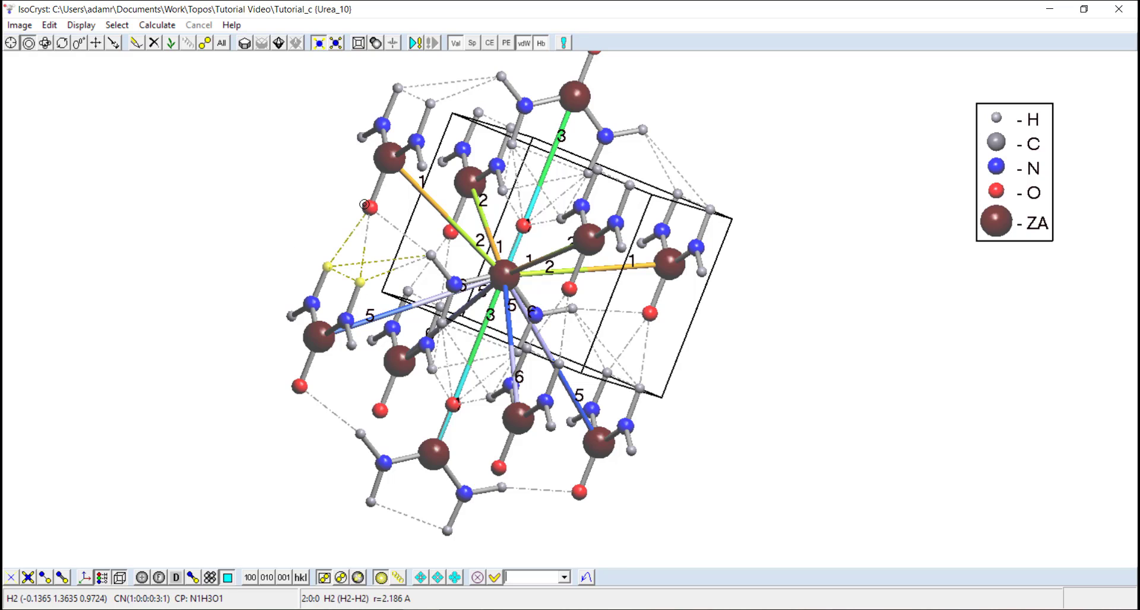
click(371, 208)
click(50, 25)
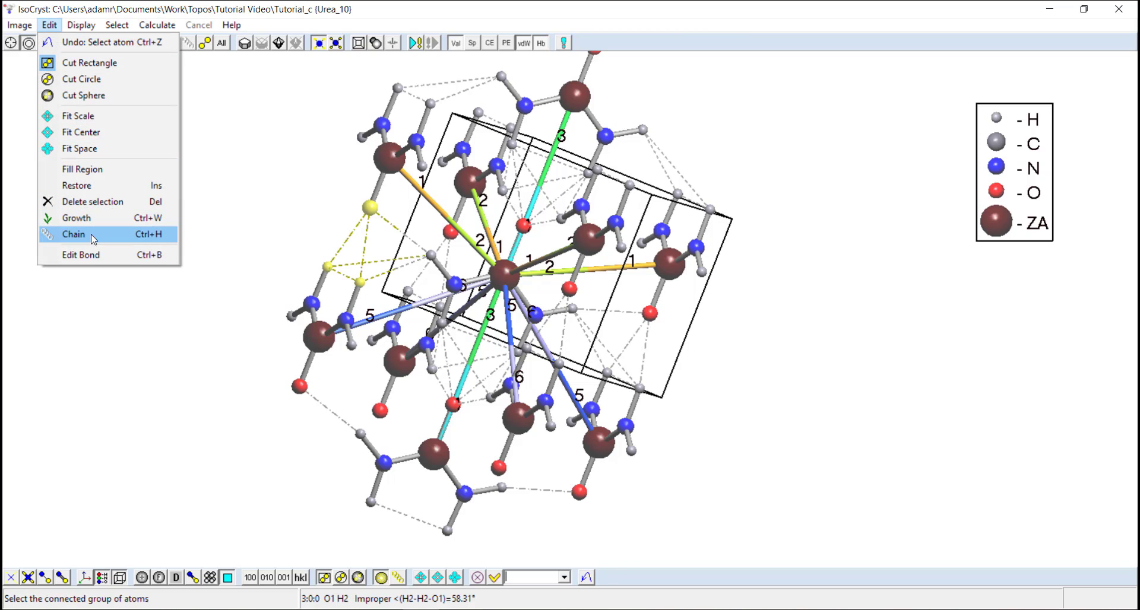
click(92, 255)
click(602, 344)
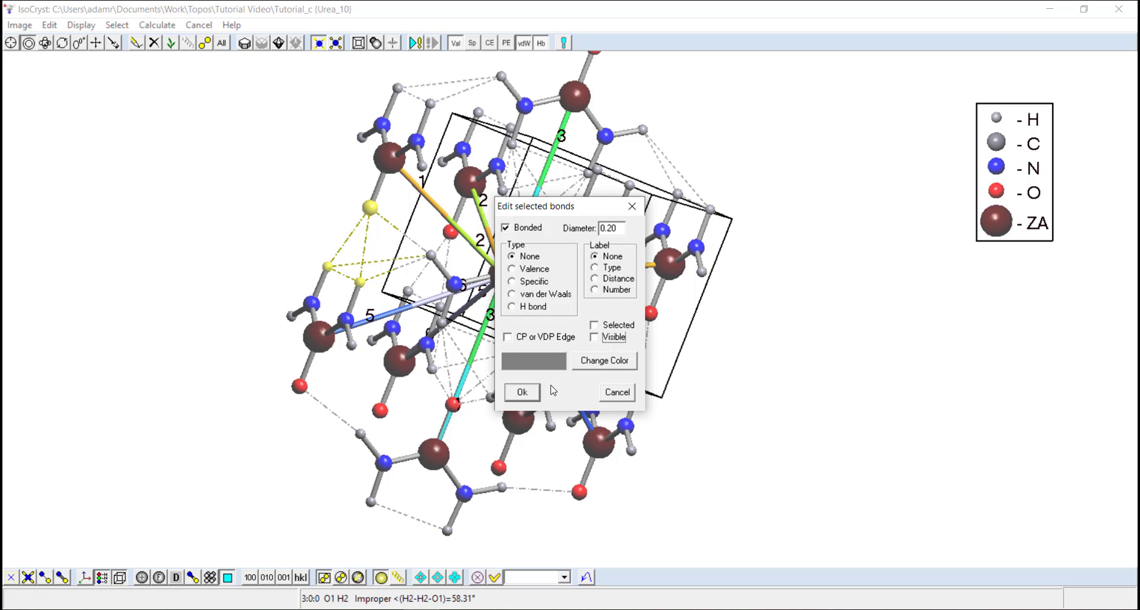
click(524, 394)
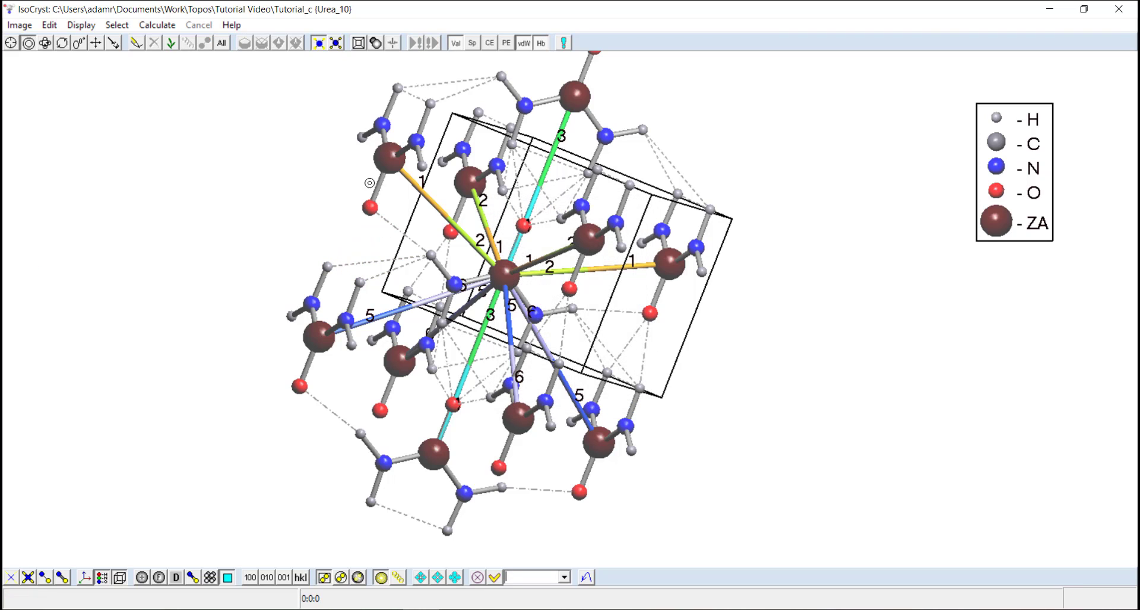
Step: Zoom out to fit the whole urea cluster in view
click(352, 344)
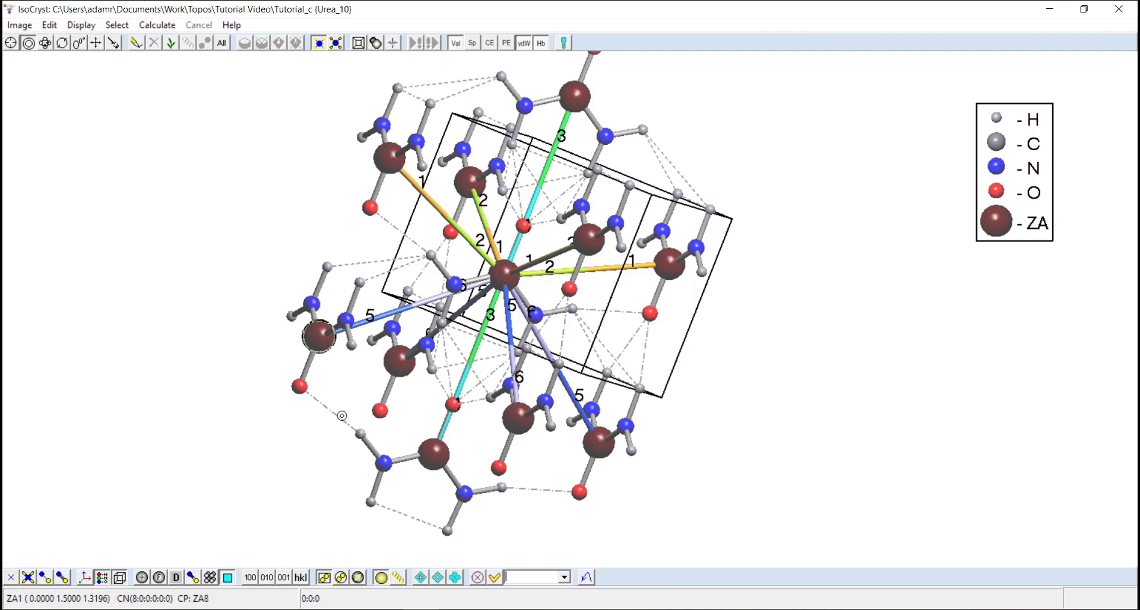
click(79, 43)
drag(208, 203, 161, 356)
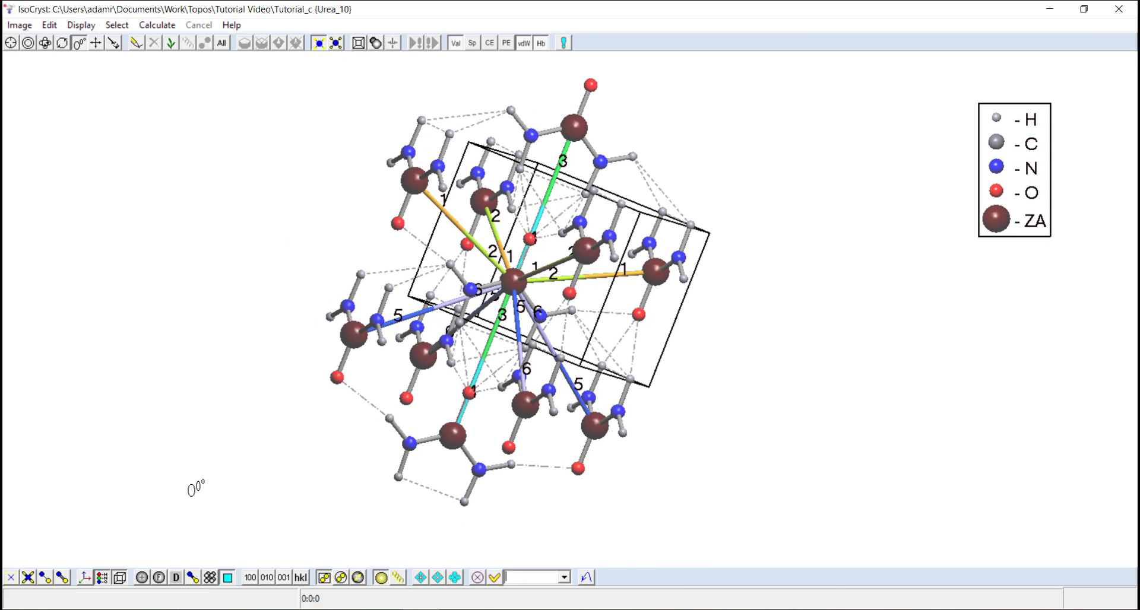